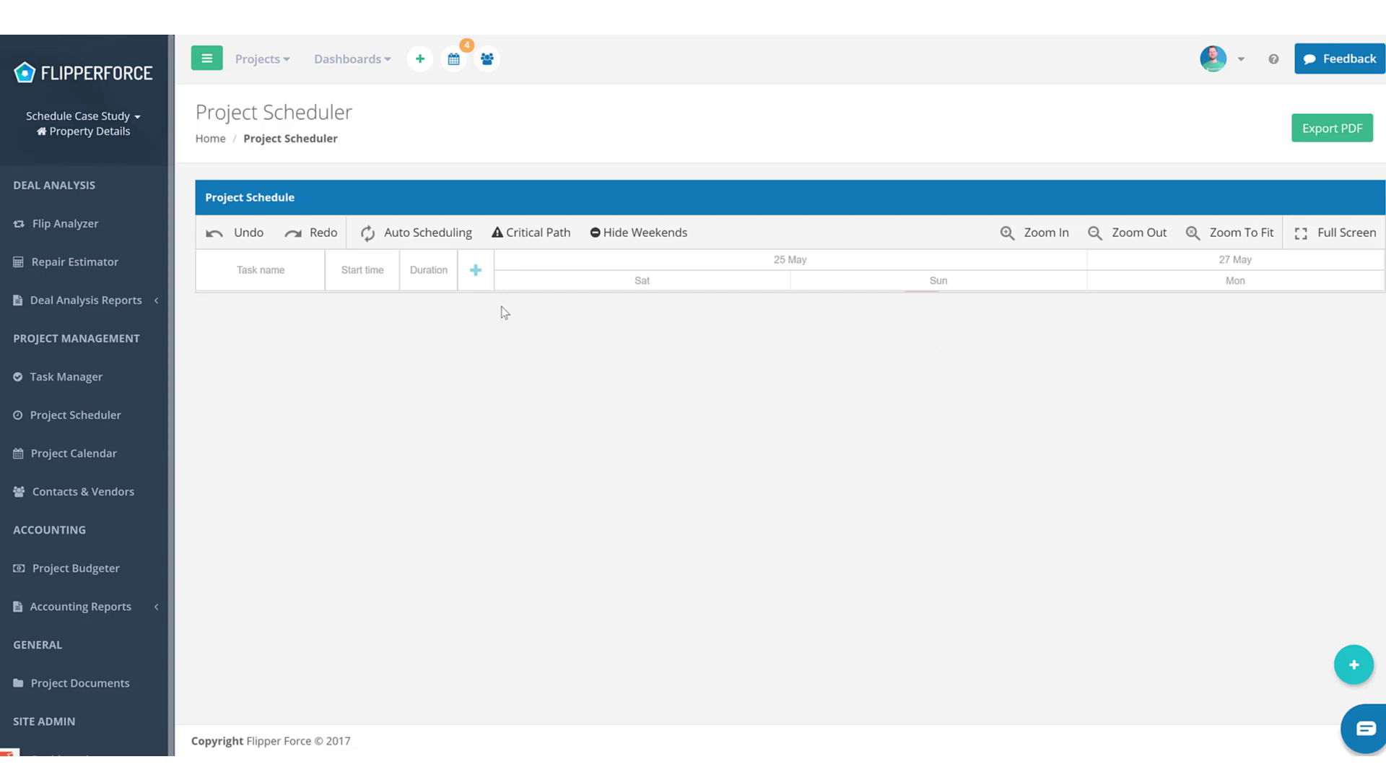
Add a schedule item of type Project described as "Exterior Work" and save it
click(476, 272)
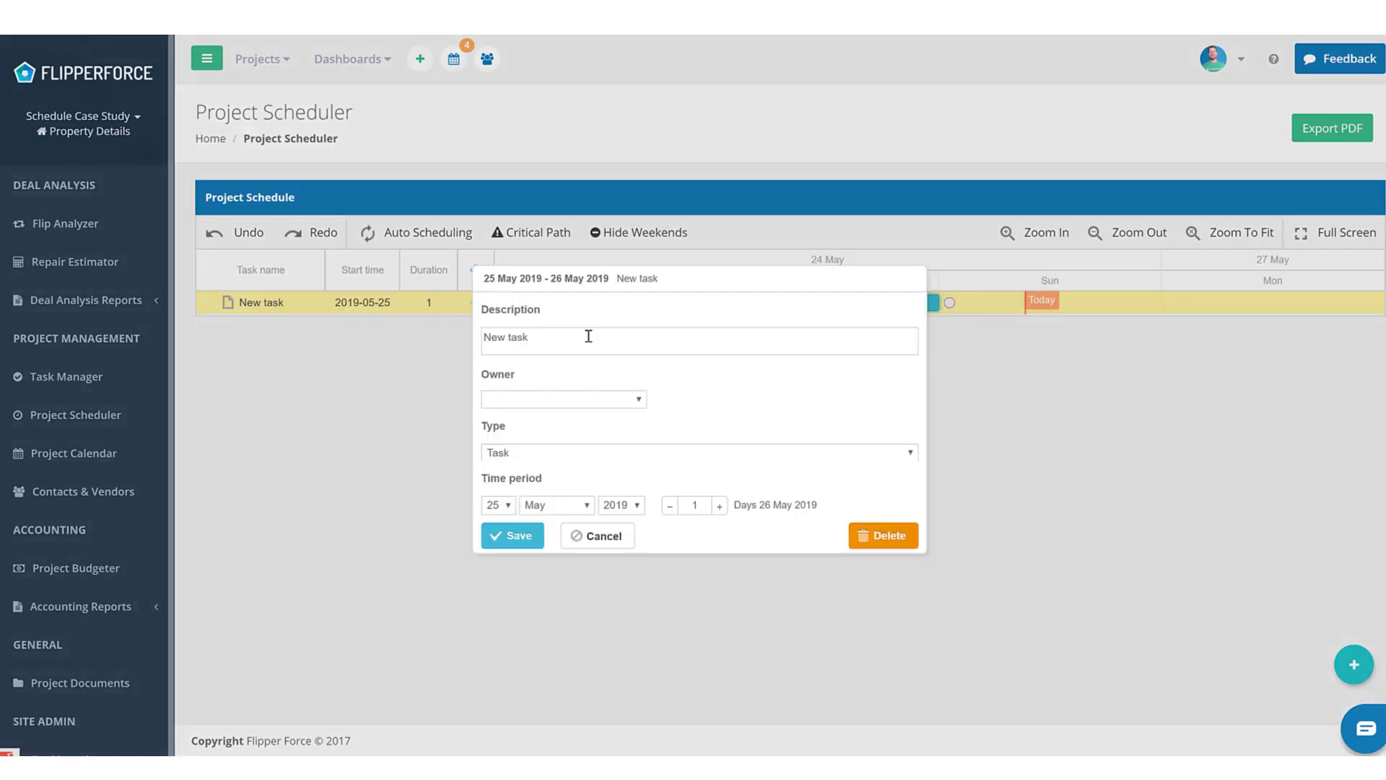
click(693, 455)
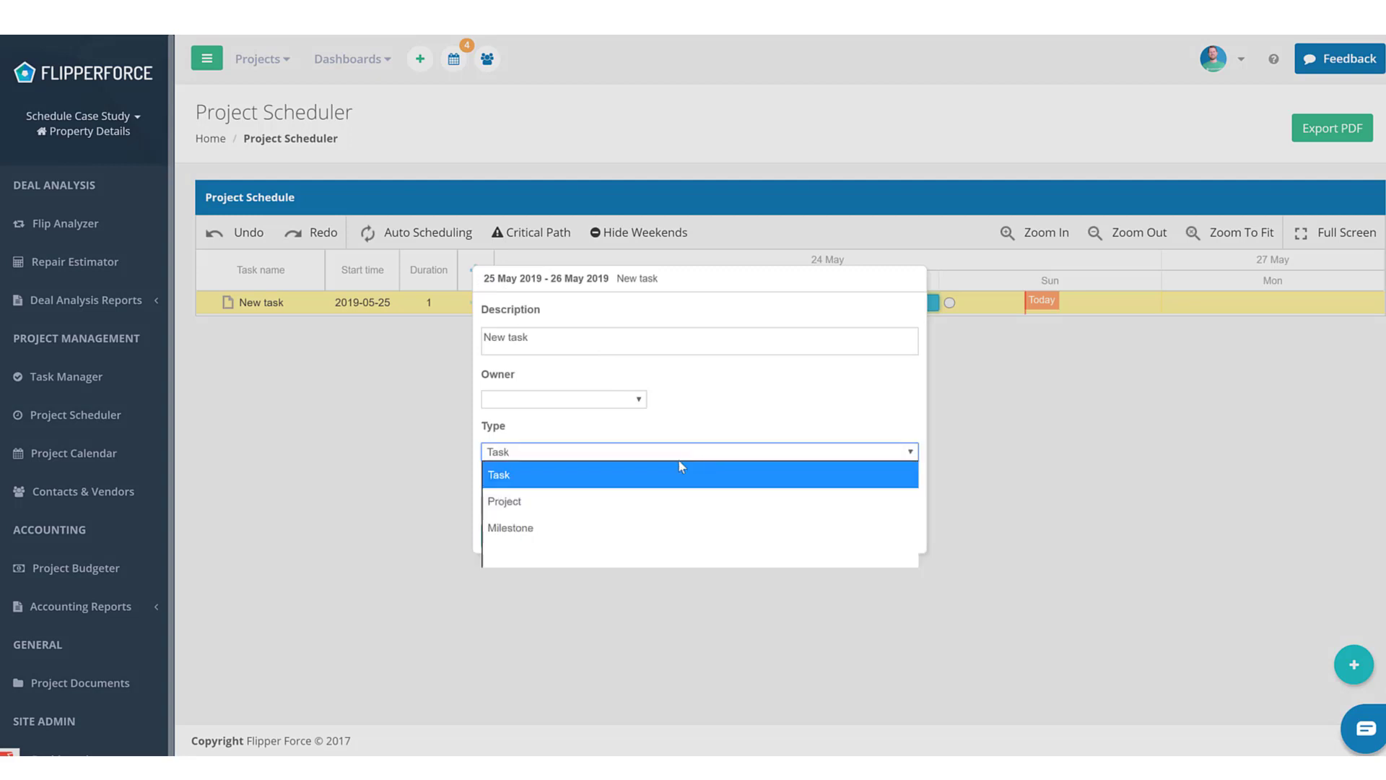
click(639, 505)
click(577, 369)
key(ctrl+shift+Left)
key(ctrl+shift+Left)
text(Exterior Work)
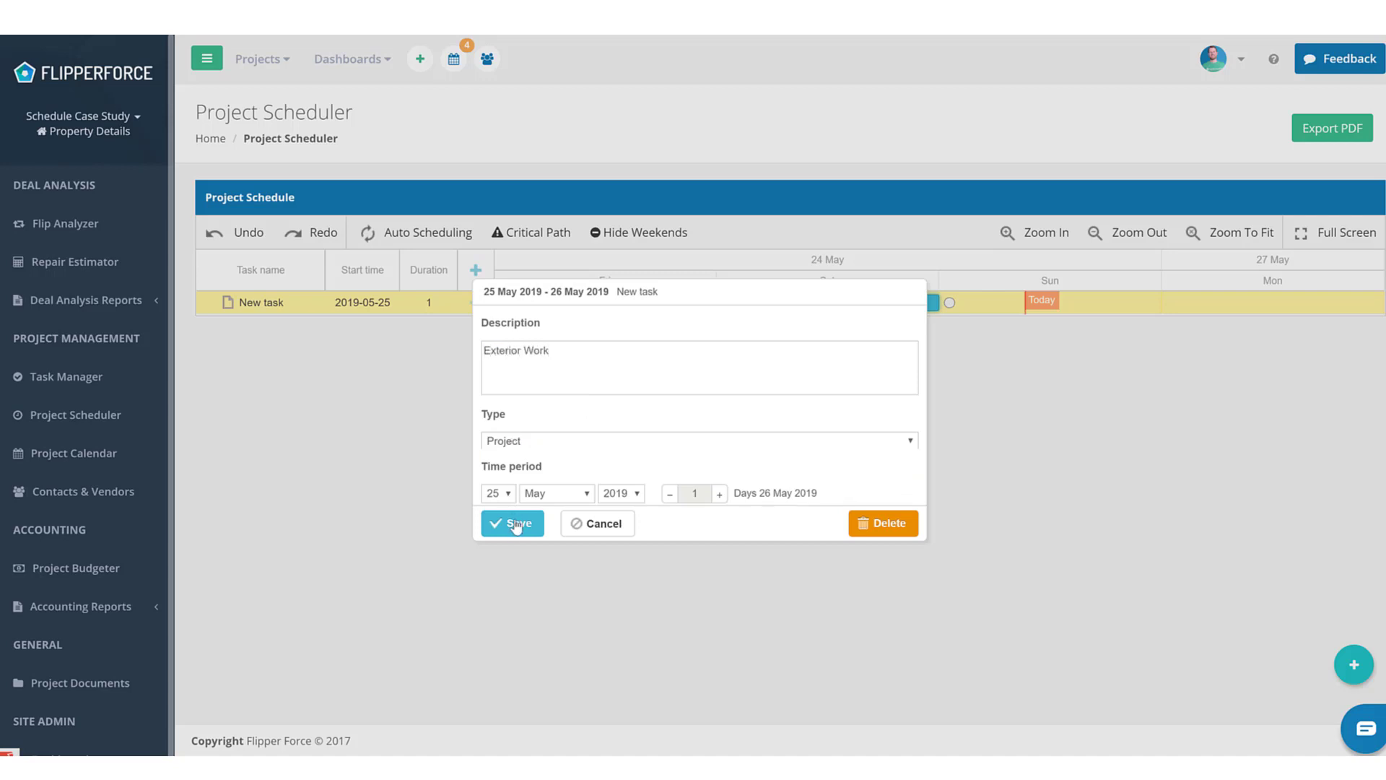
click(514, 523)
Add another top-level schedule item described as "Interior Work" and save it
click(476, 270)
click(558, 346)
key(ctrl+shift+Left)
key(ctrl+shift+Left)
text(Interior Work)
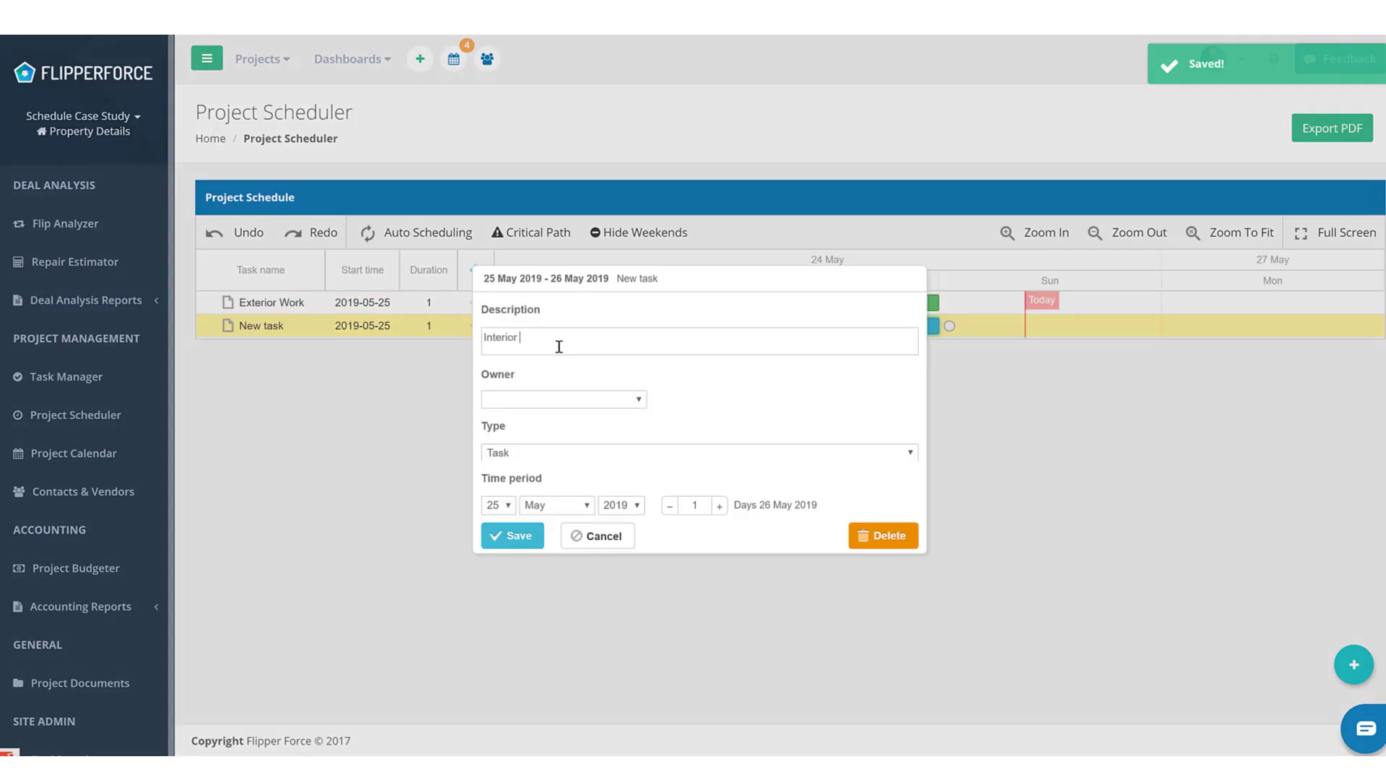
click(533, 531)
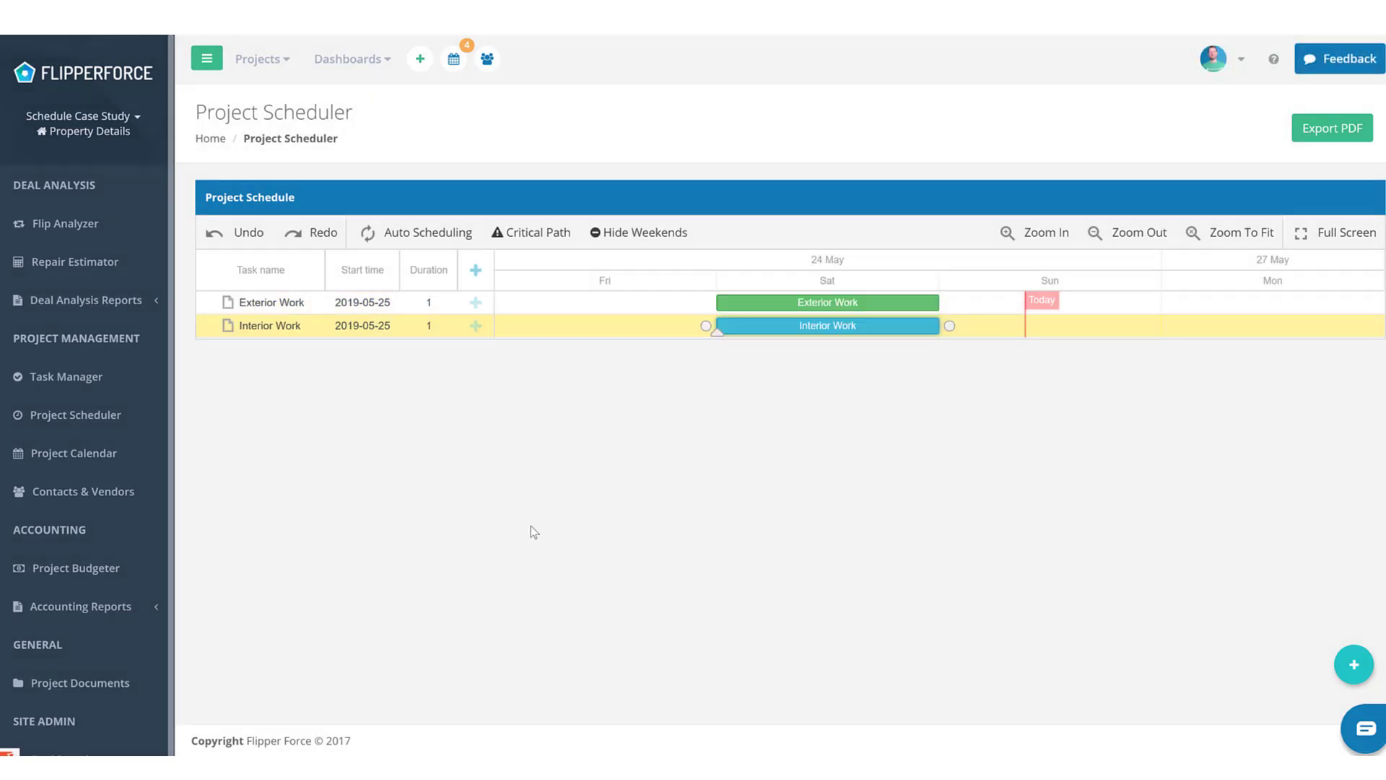
Change the type of the Interior Work item to Project and save it
double_click(310, 324)
click(590, 455)
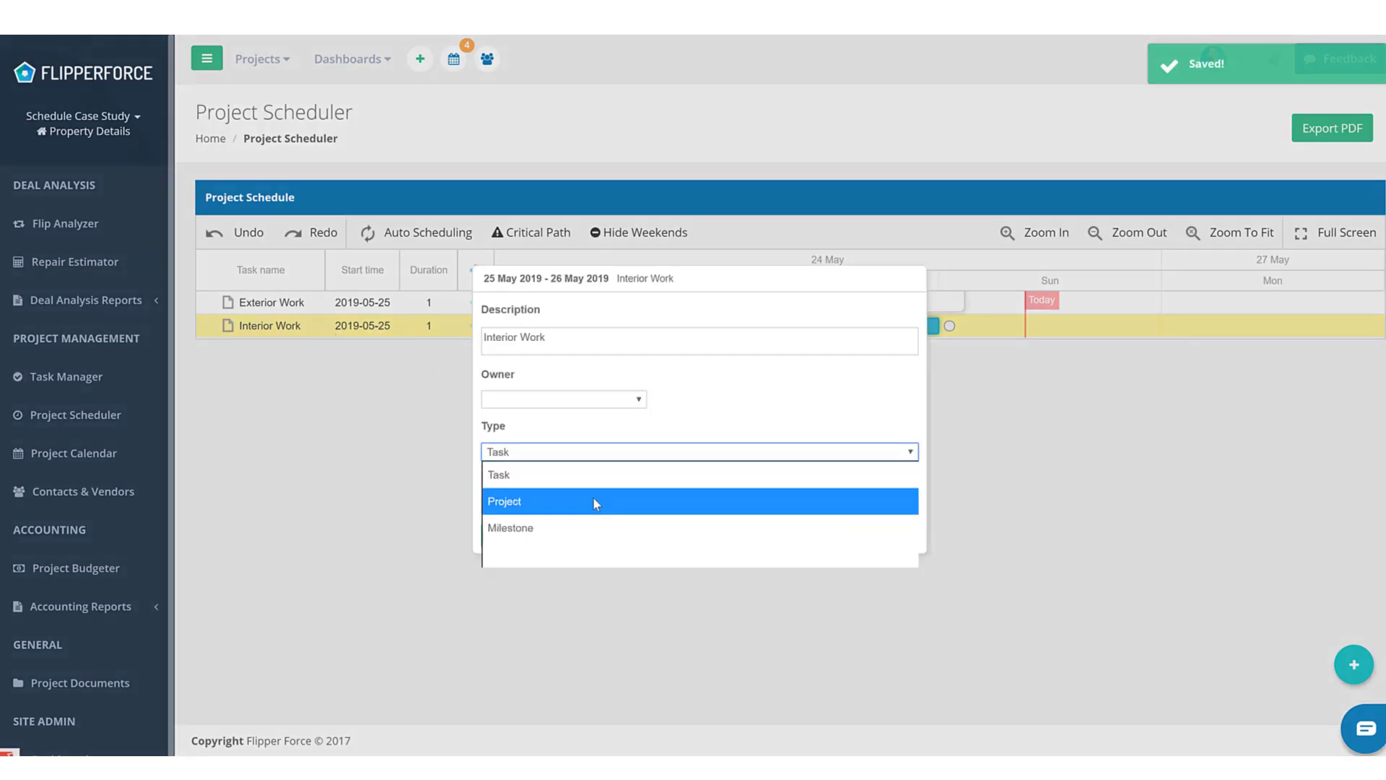
click(594, 498)
click(524, 535)
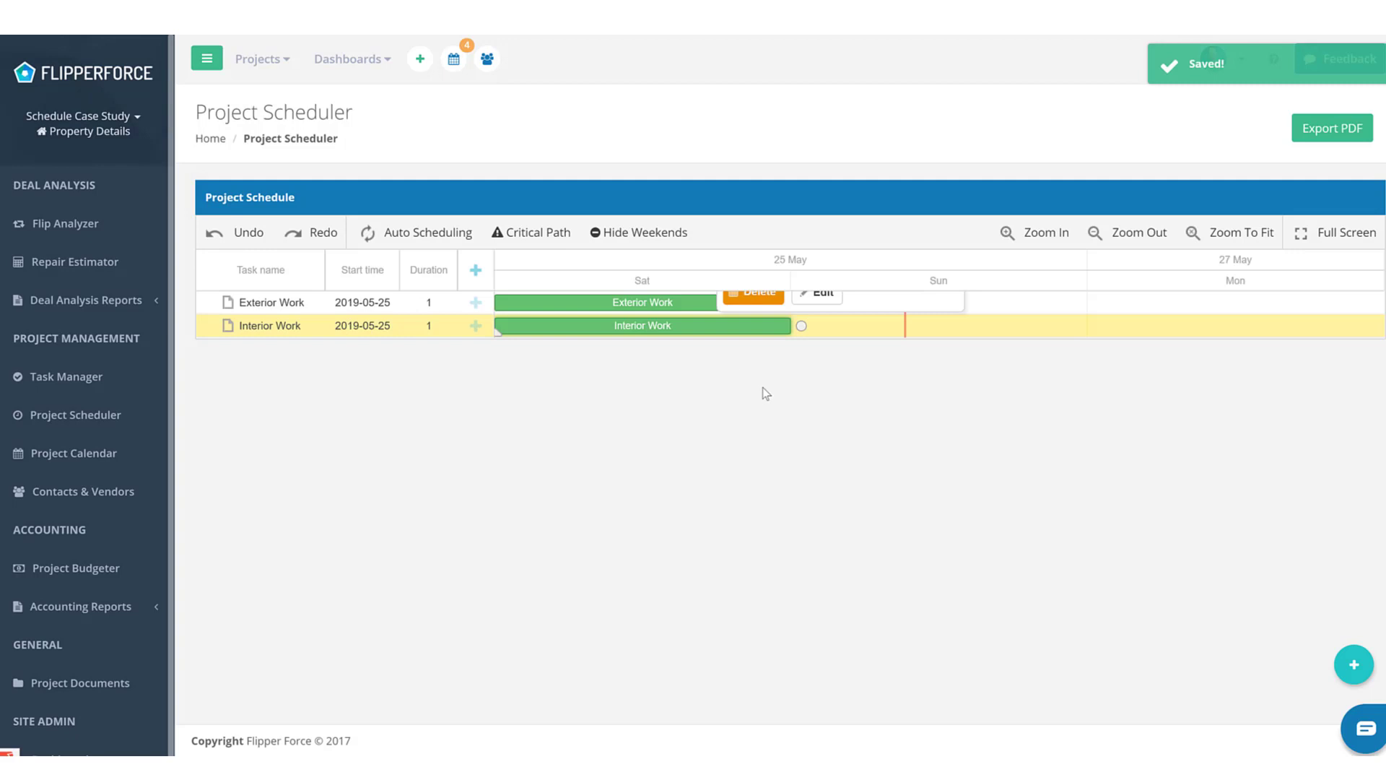
click(941, 328)
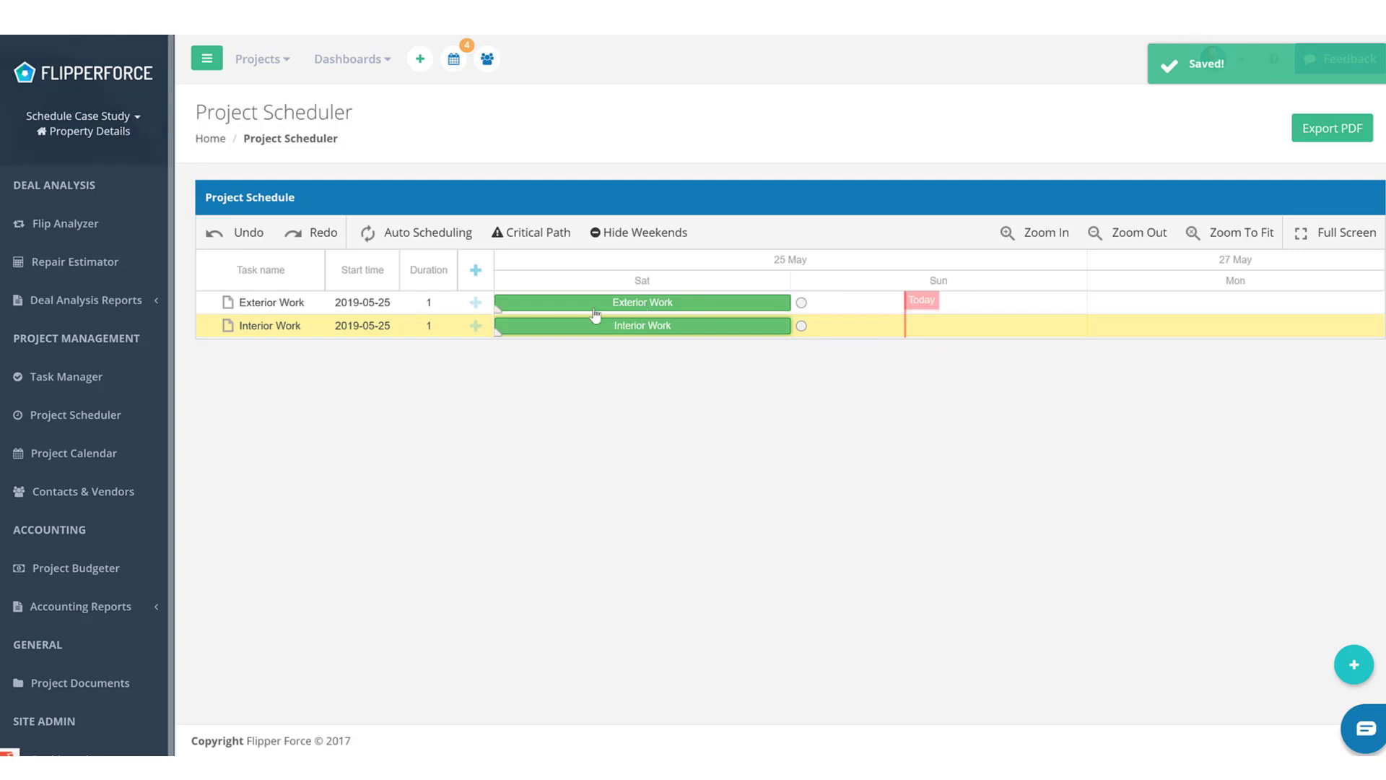
Add a subtask described as "Roofing" under Exterior Work and save it
click(476, 303)
triple_click(531, 339)
text(Roofing)
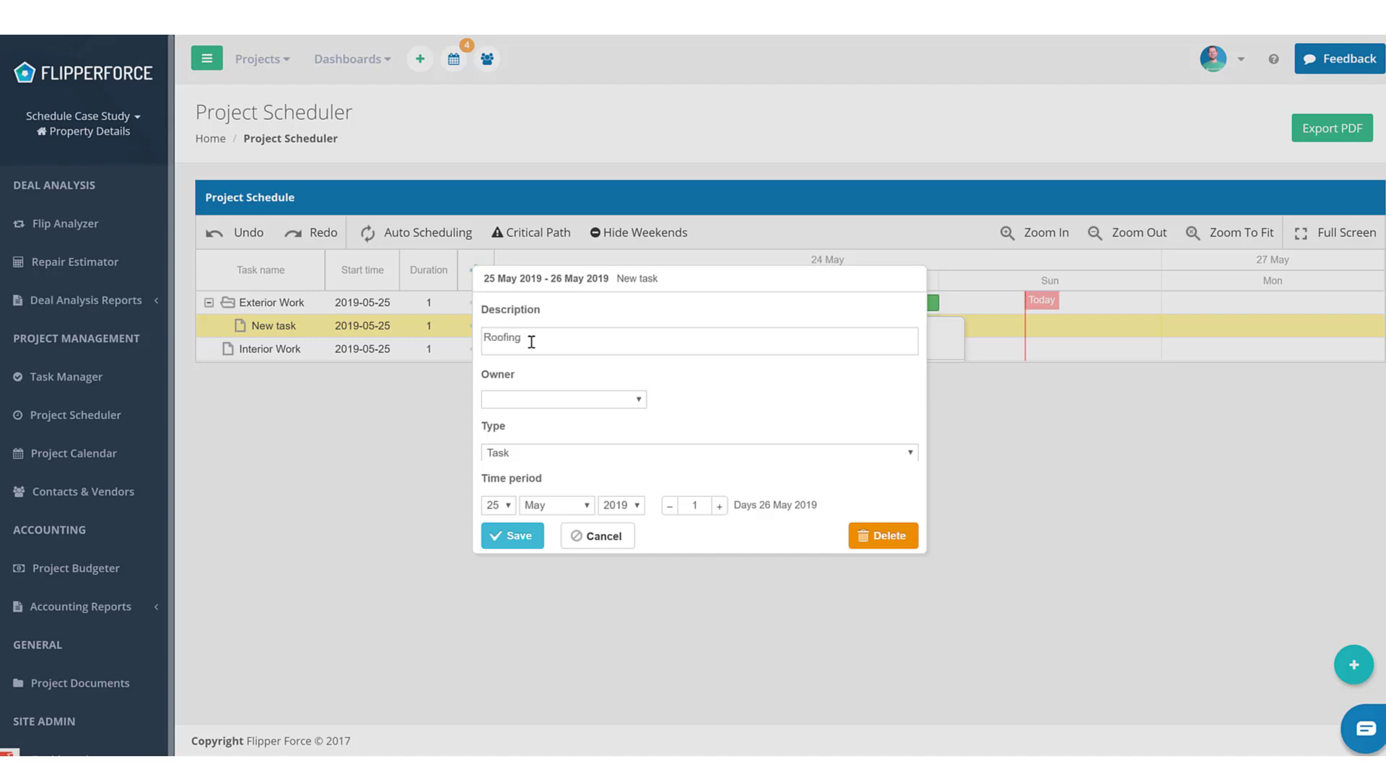
click(516, 536)
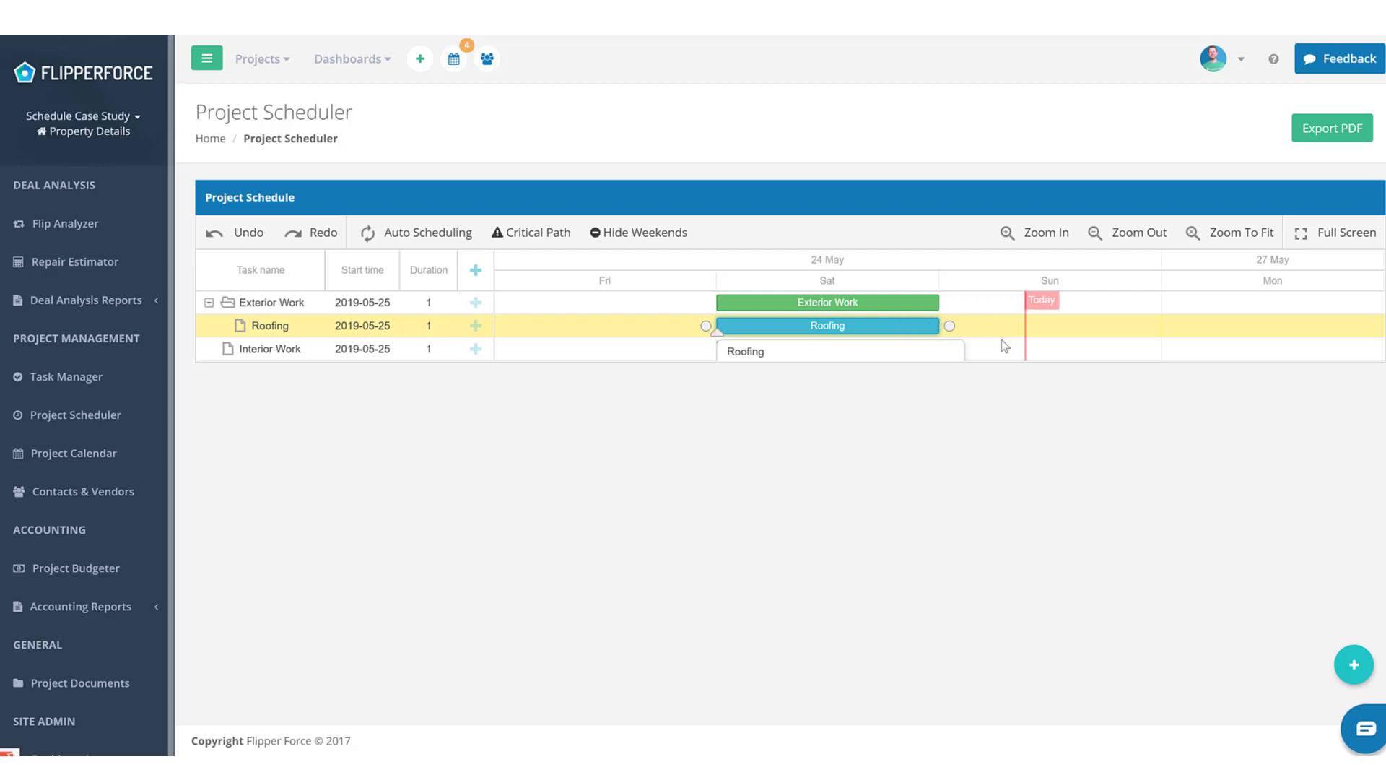
Add a "Windows & Doors" subtask under Roofing and move it out to sit directly under Exterior Work, below Roofing
click(476, 326)
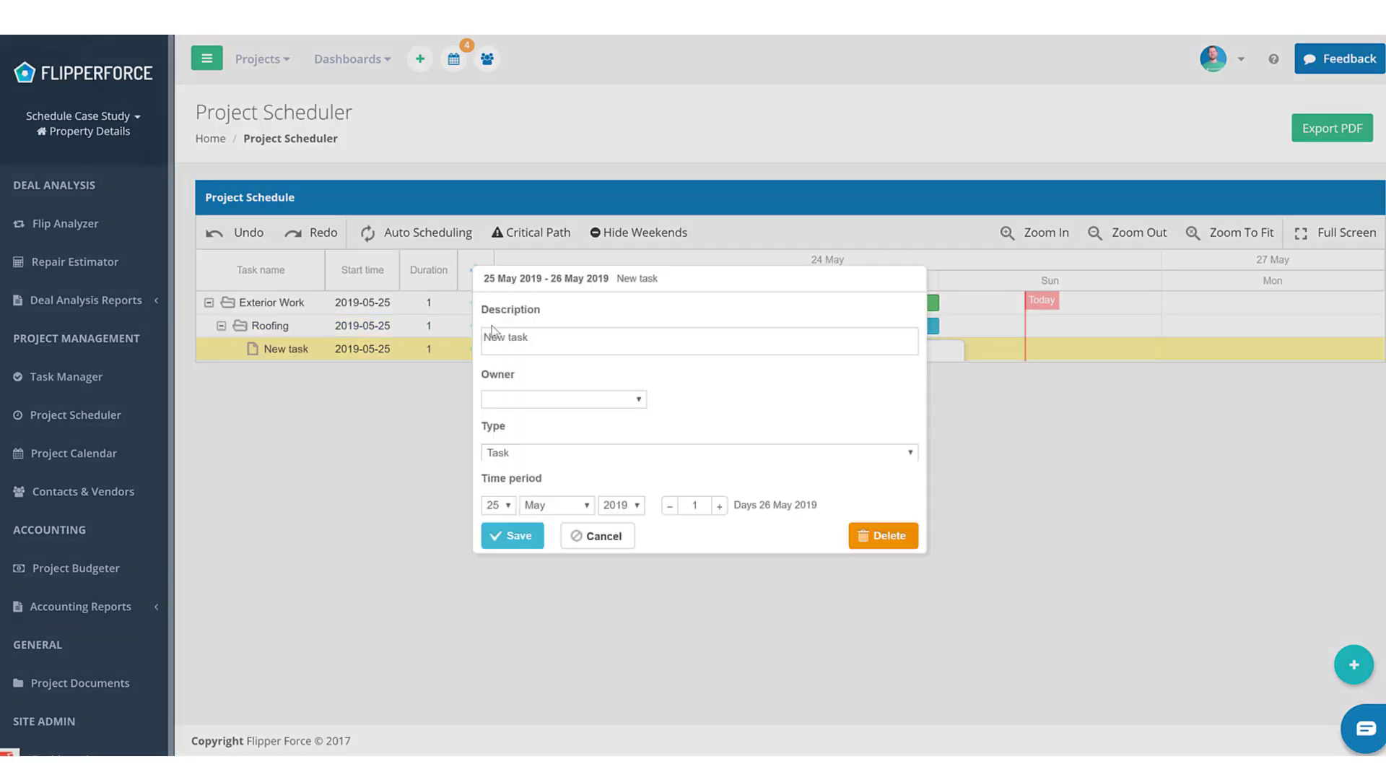
triple_click(558, 351)
text(Windows & Doors)
click(538, 537)
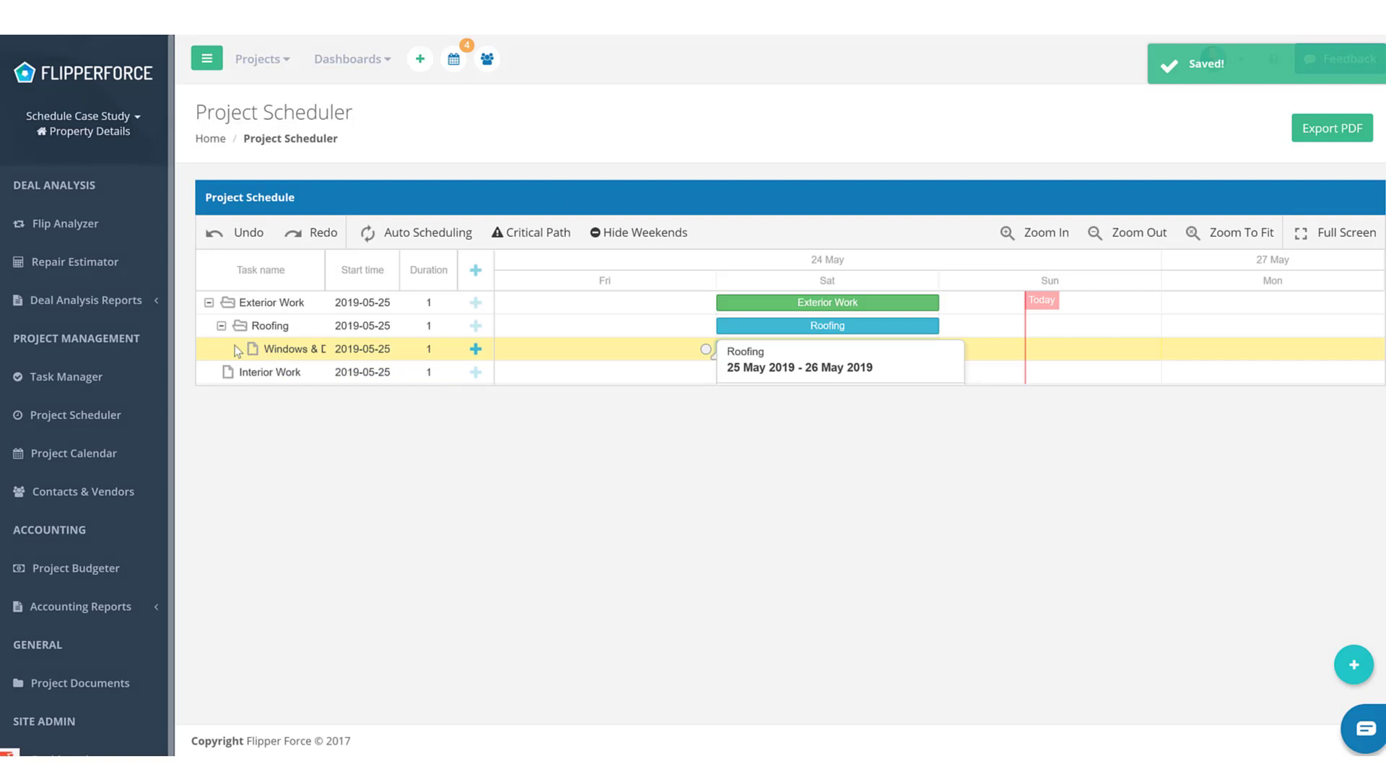
drag(237, 346, 426, 401)
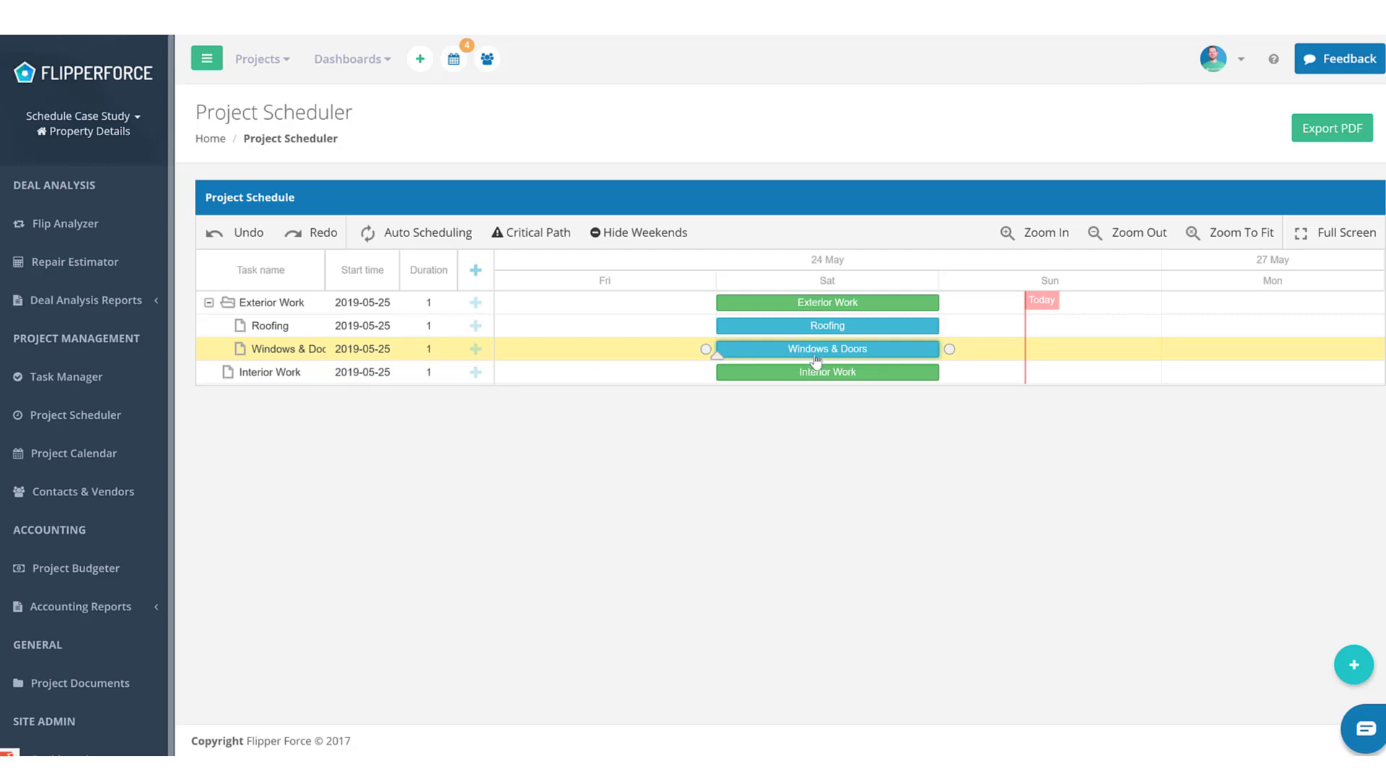
Reschedule Windows & Doors to start on 26 May 2019 and set its duration to 3 days
drag(796, 359, 1020, 352)
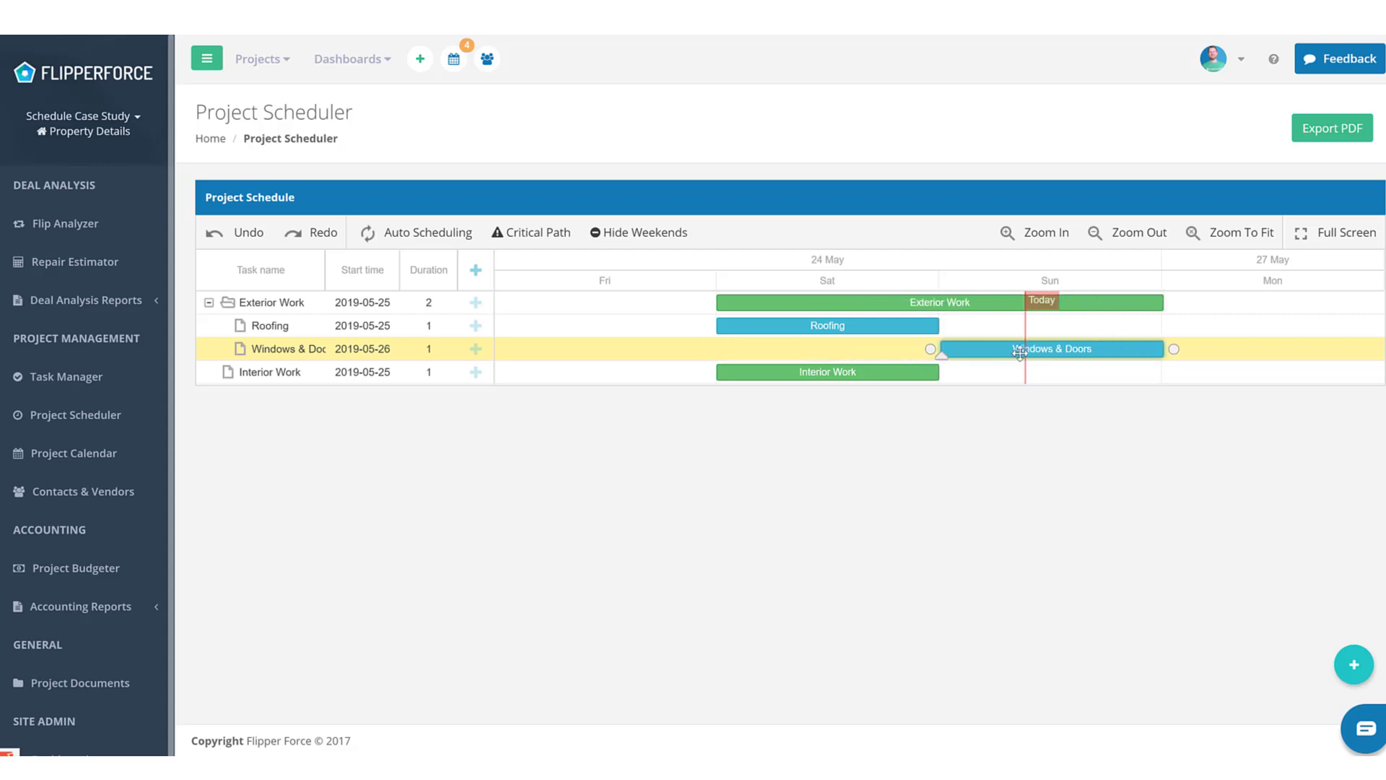
double_click(988, 361)
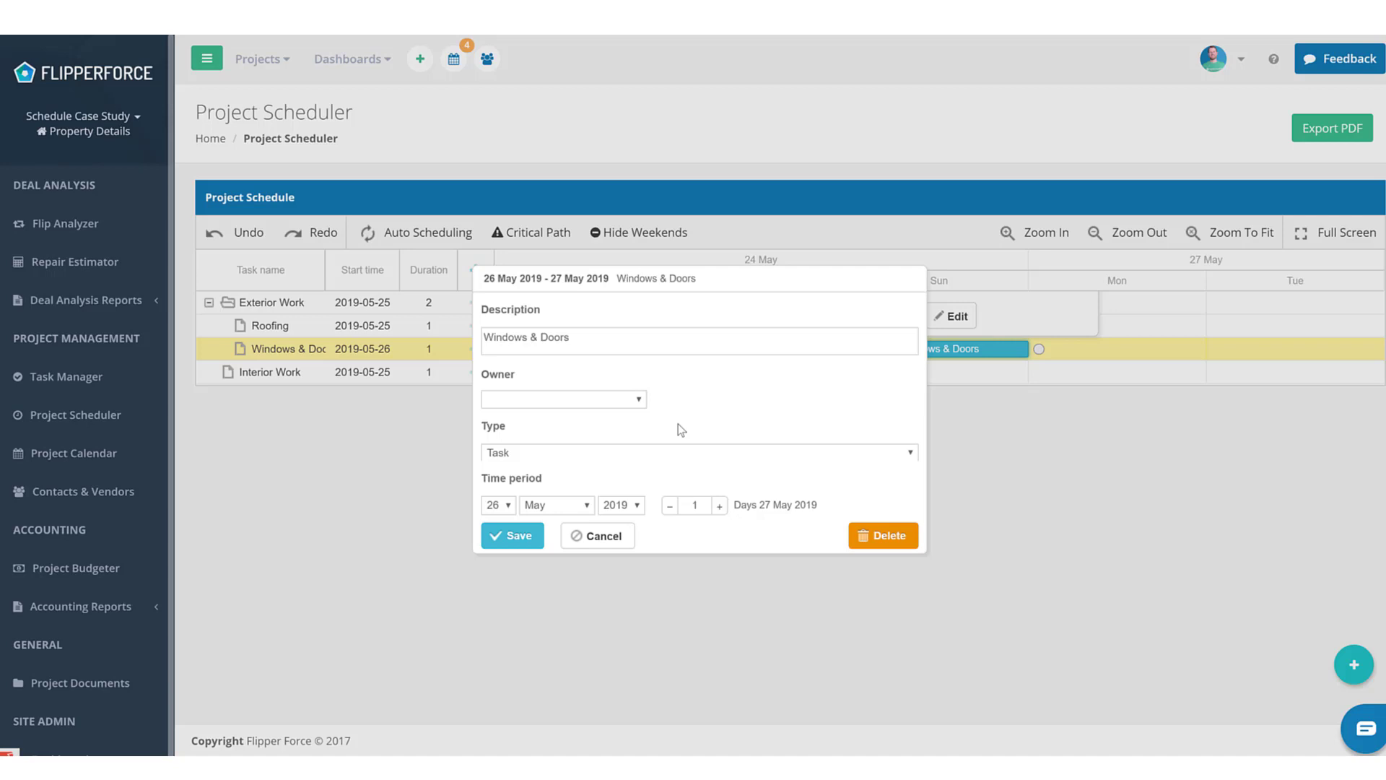
click(719, 505)
click(720, 506)
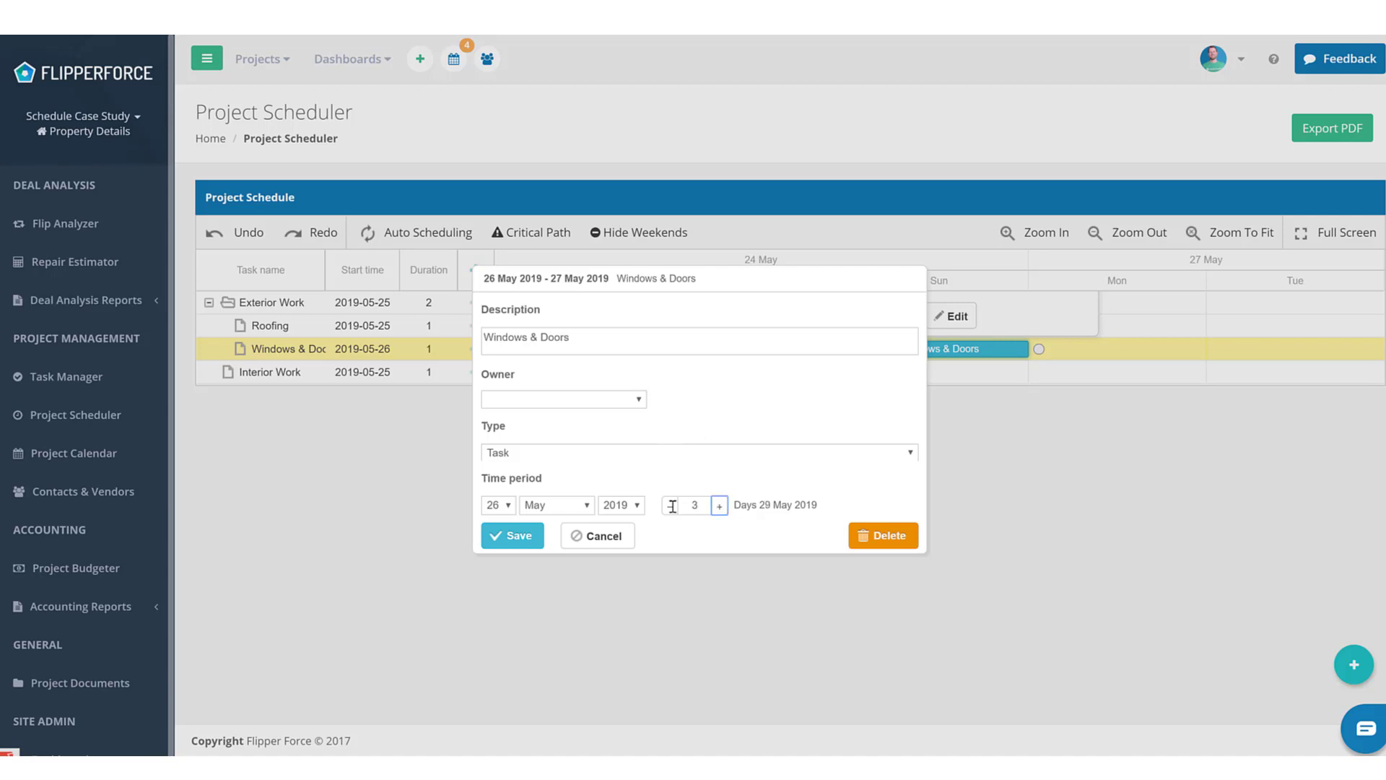
click(540, 536)
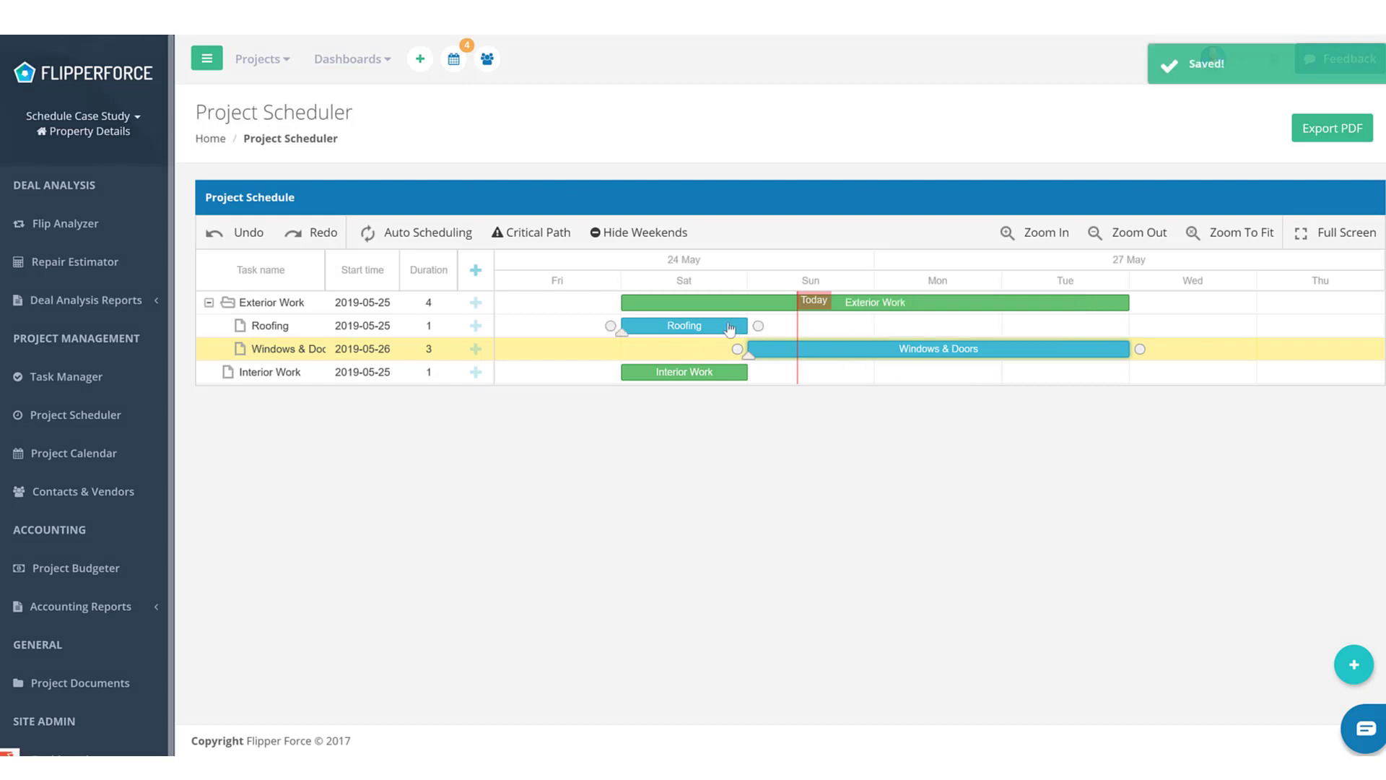
Link the end of Roofing to the start of Windows & Doors as a dependency in the Gantt chart
mouse_move(743, 328)
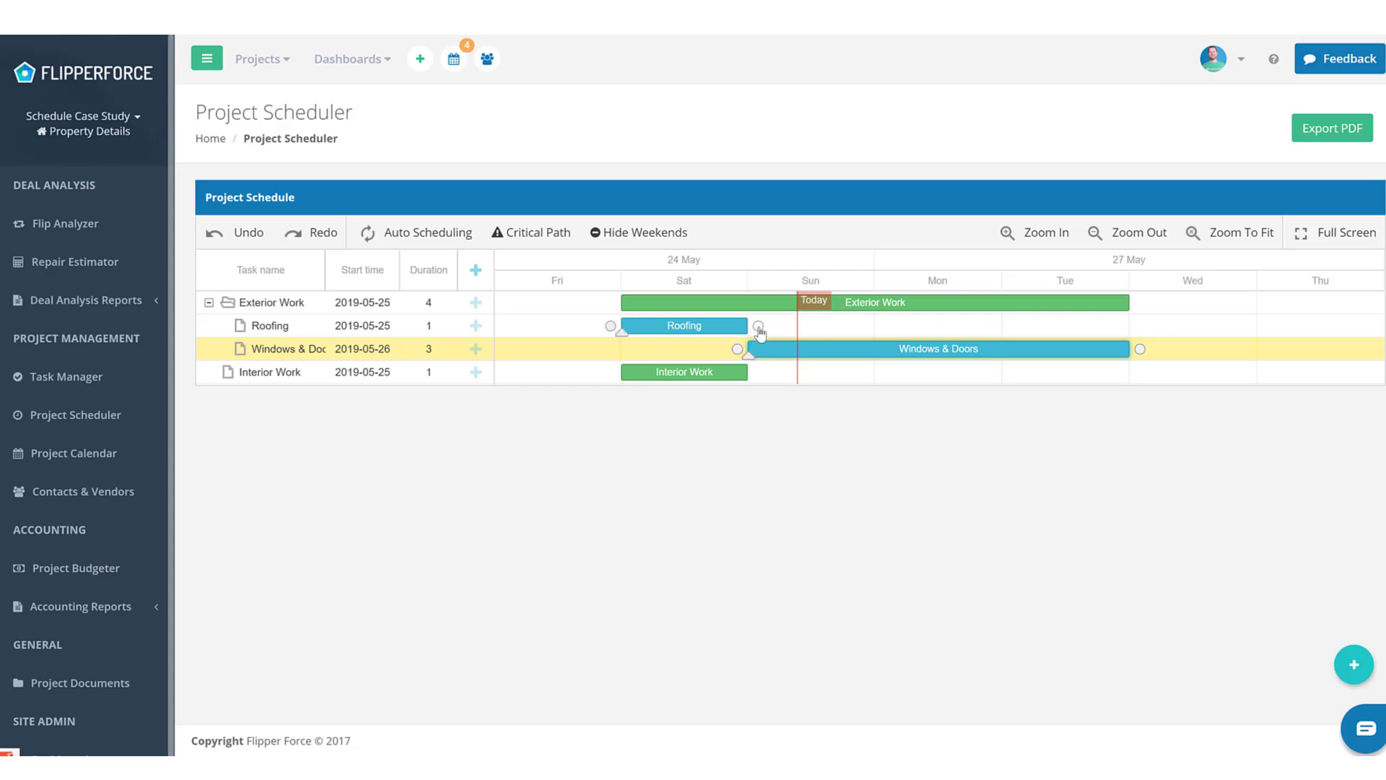
drag(758, 327, 735, 349)
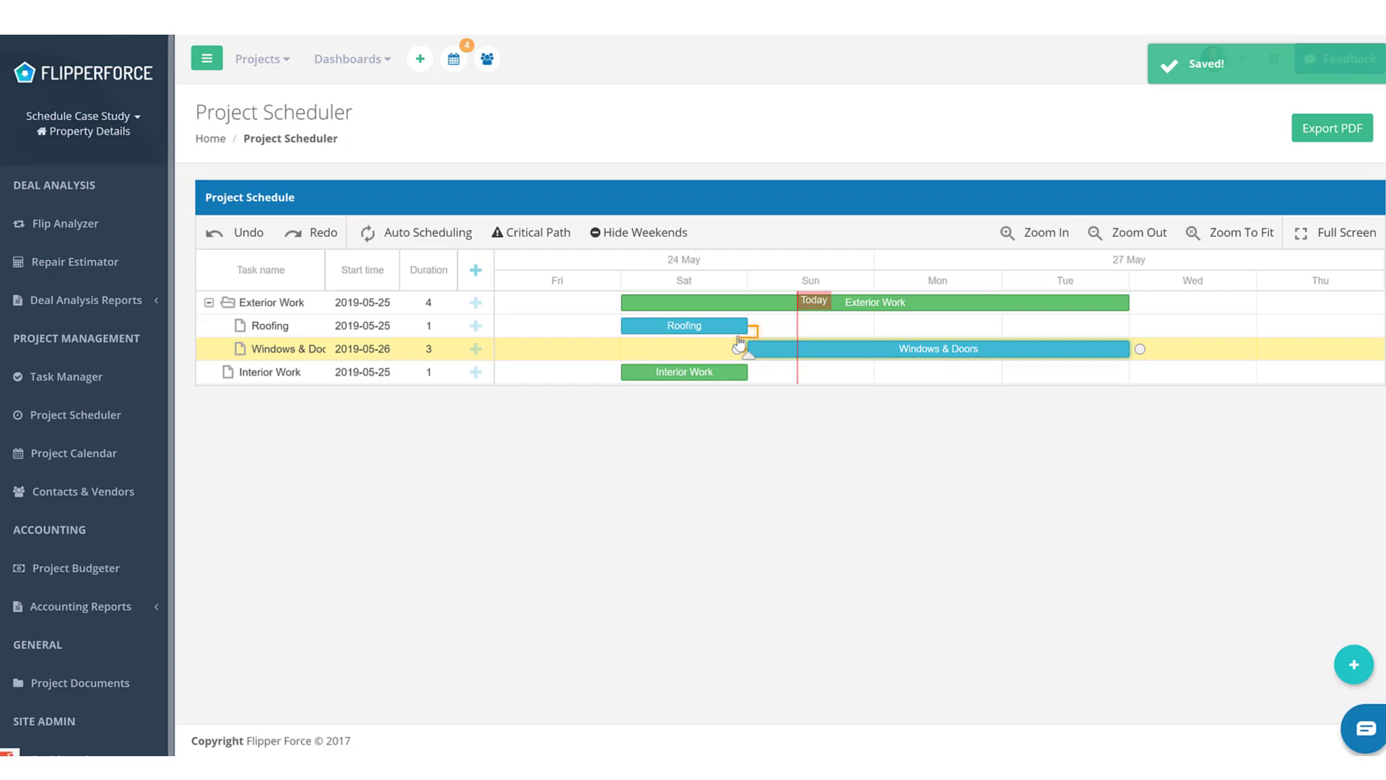
mouse_move(731, 333)
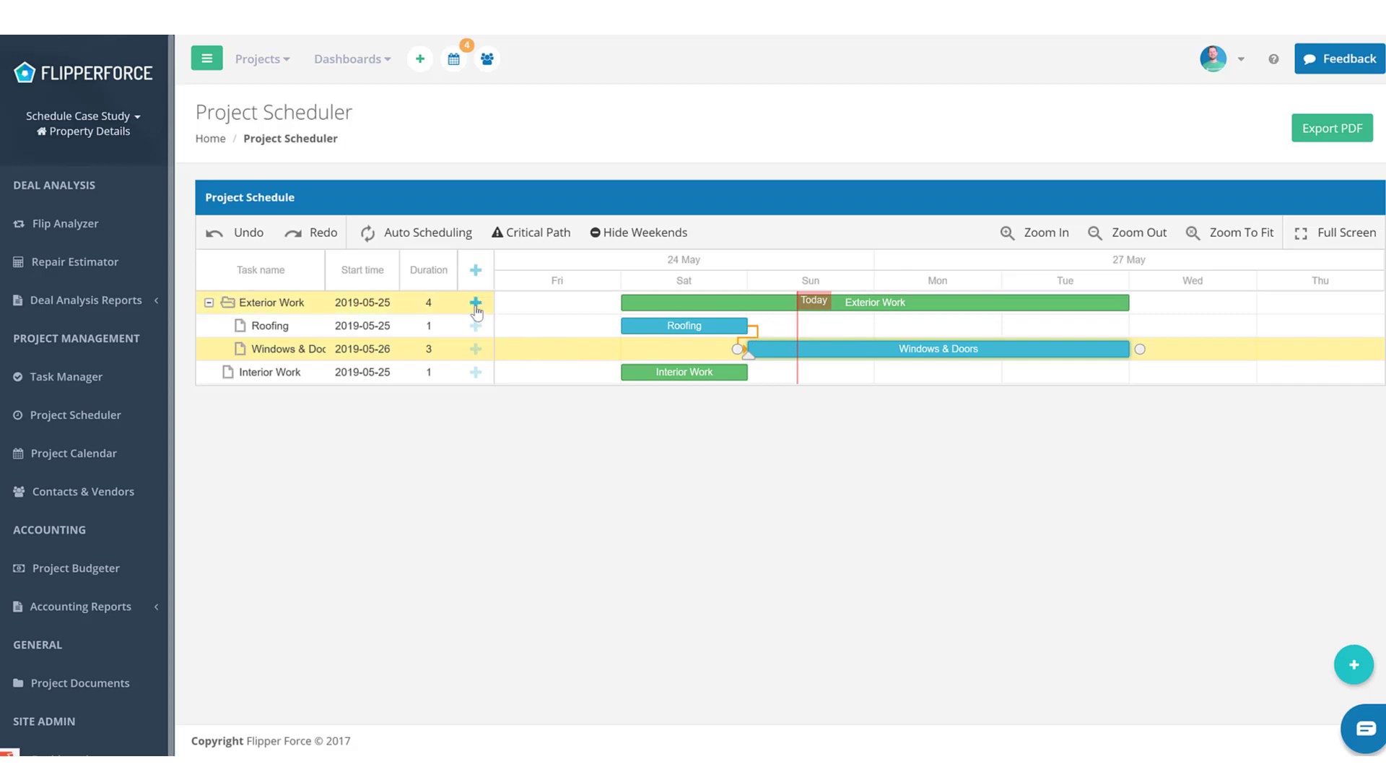
Add an "Exterior Painting" subtask with a duration of 3 days under Exterior Work and save it
click(475, 306)
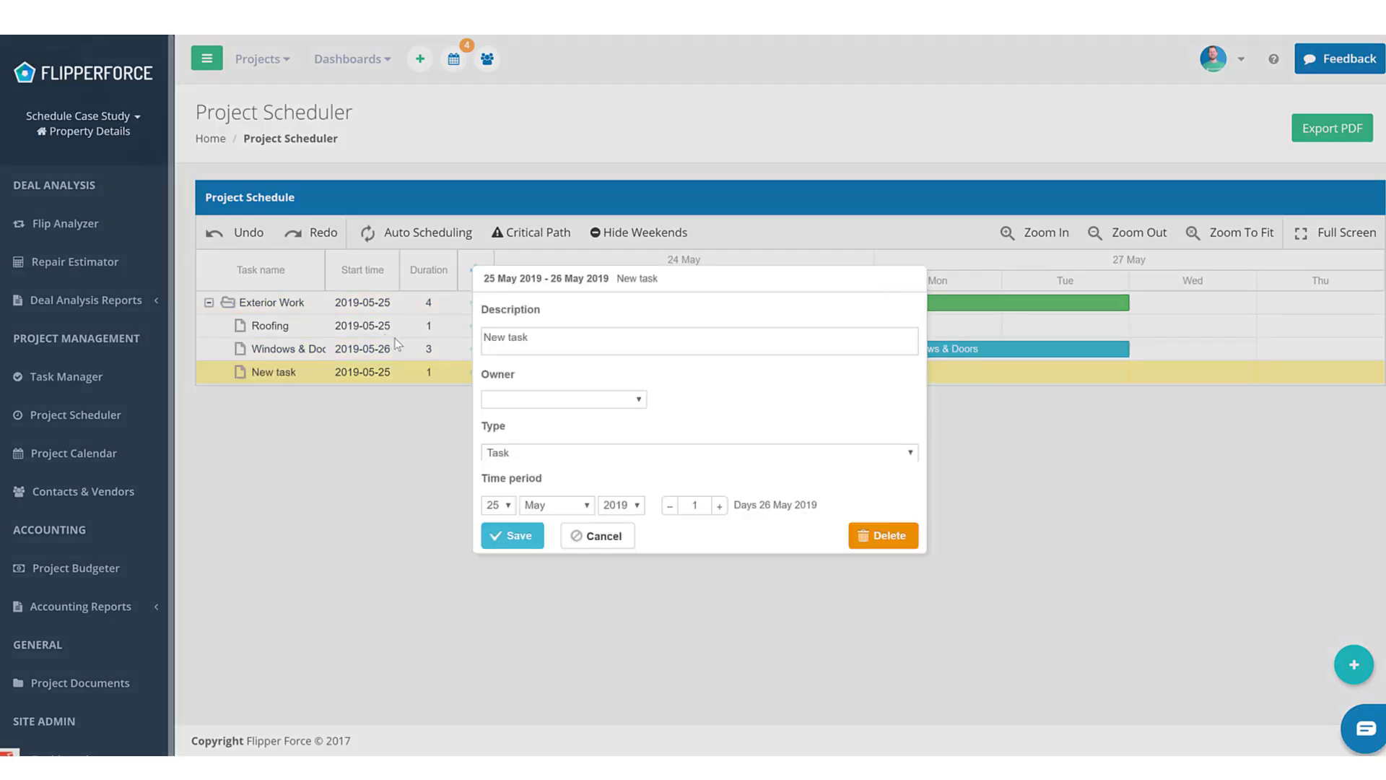
triple_click(538, 338)
text(Exterior Painting)
click(720, 506)
click(720, 506)
click(520, 535)
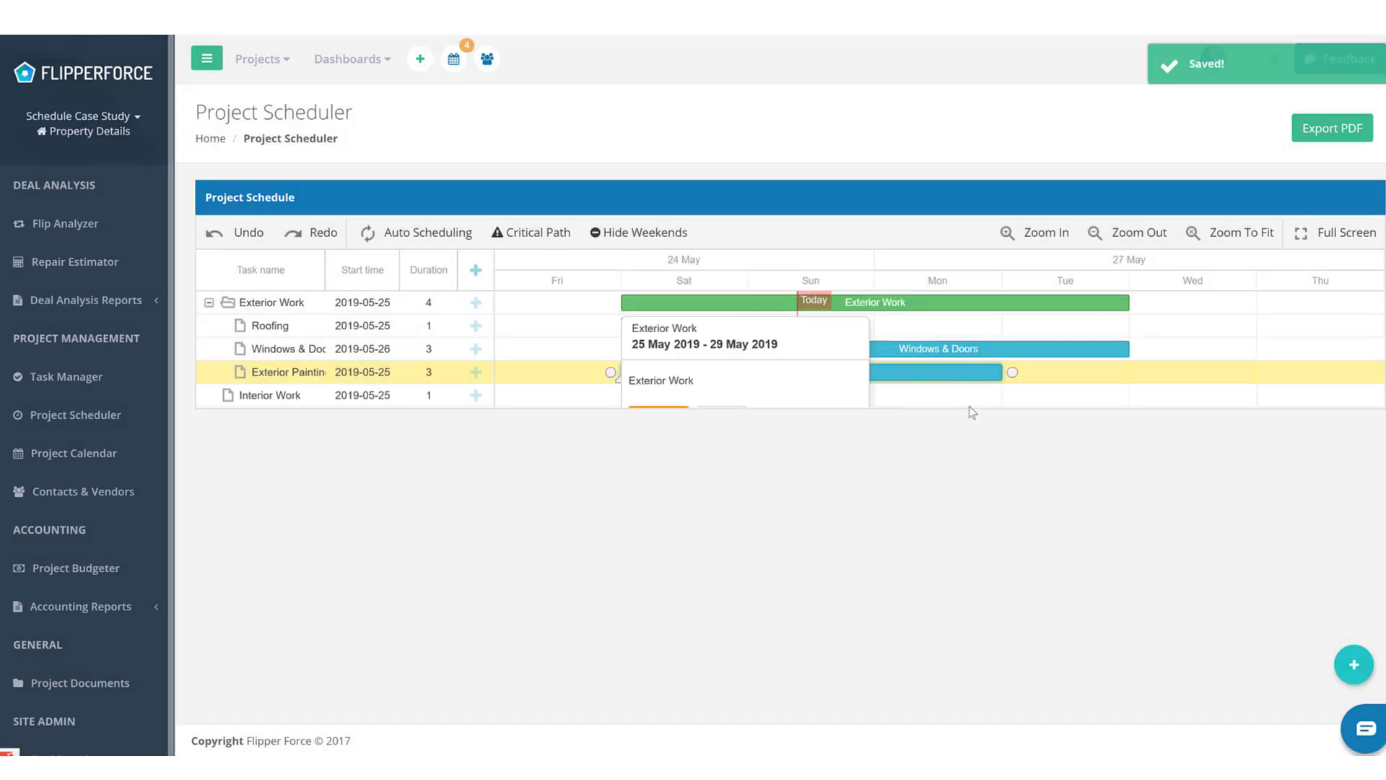
Move Exterior Painting to start on 29 May 2019 and link the end of Windows & Doors to its start
drag(758, 366, 1181, 363)
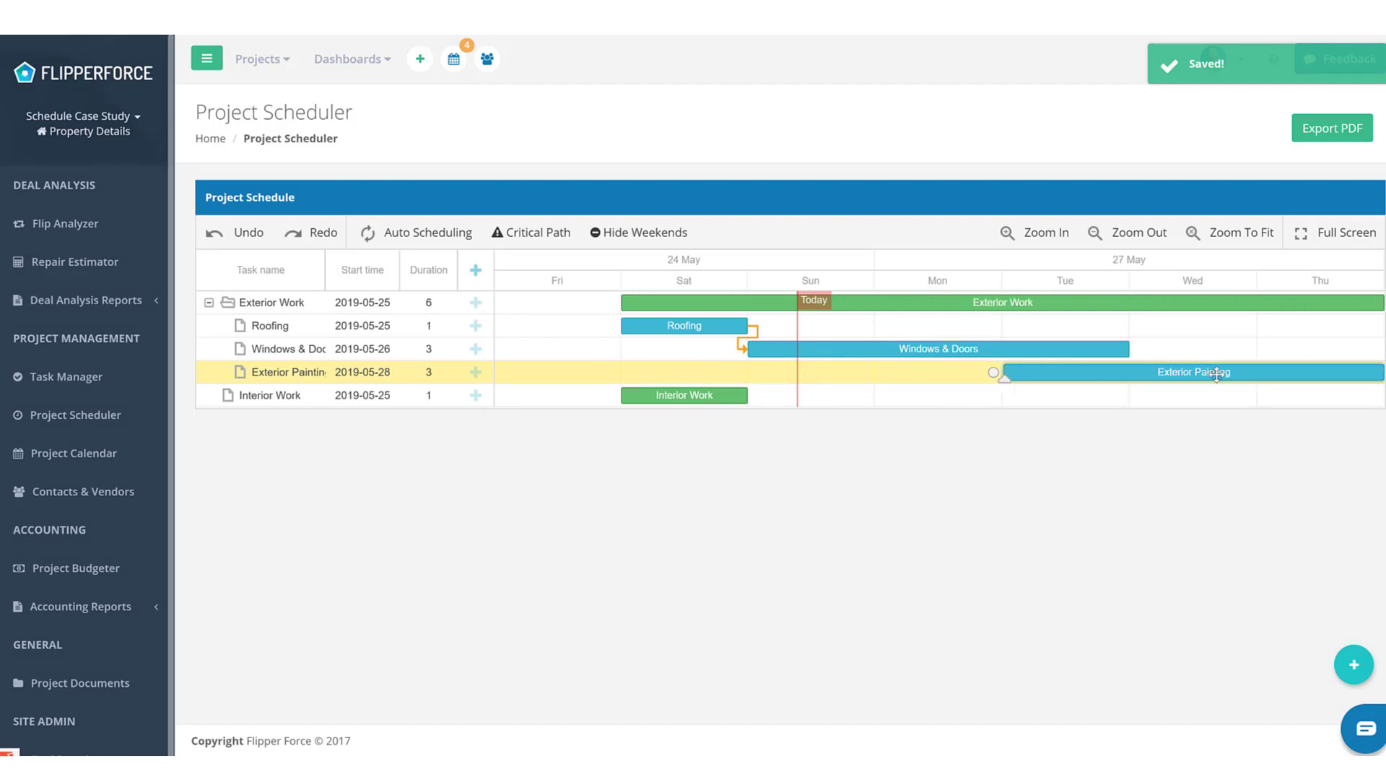
drag(968, 382, 1079, 376)
drag(948, 350, 925, 376)
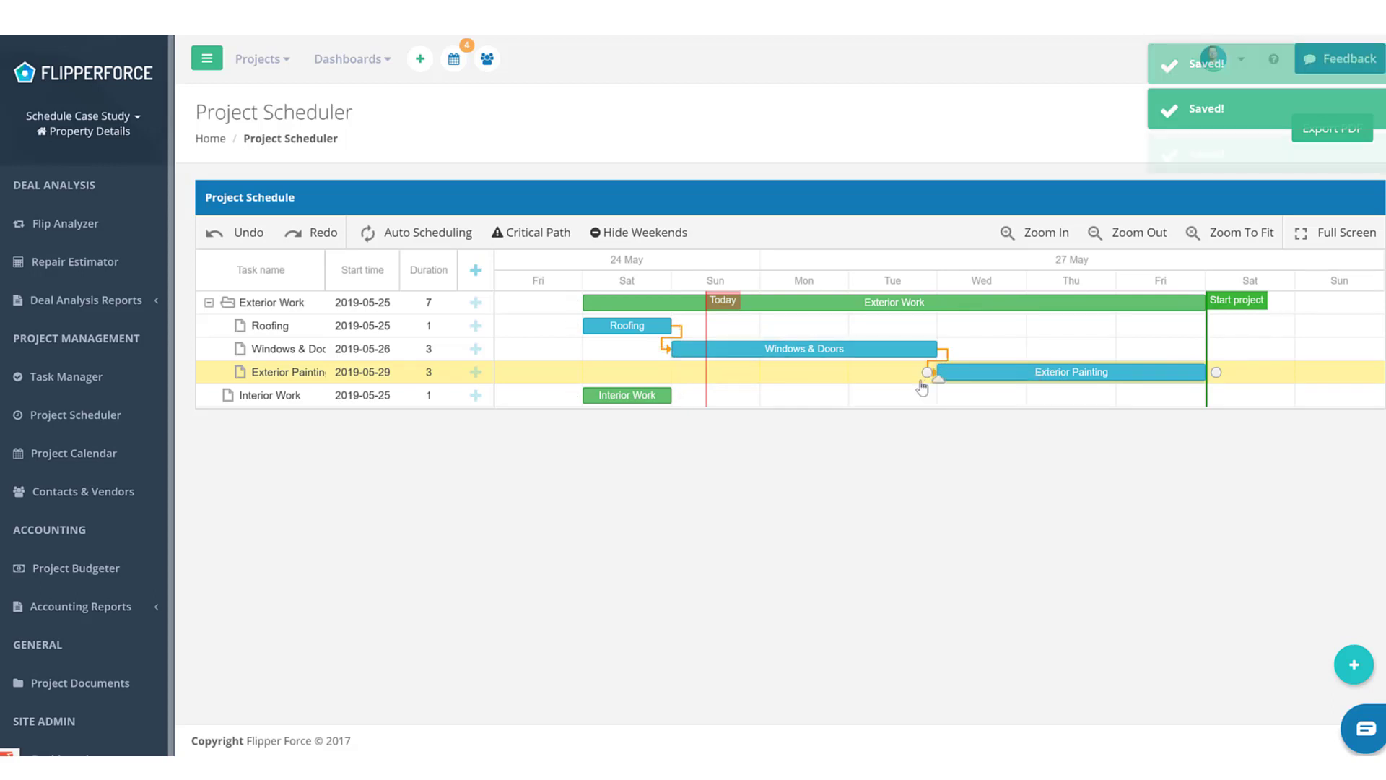
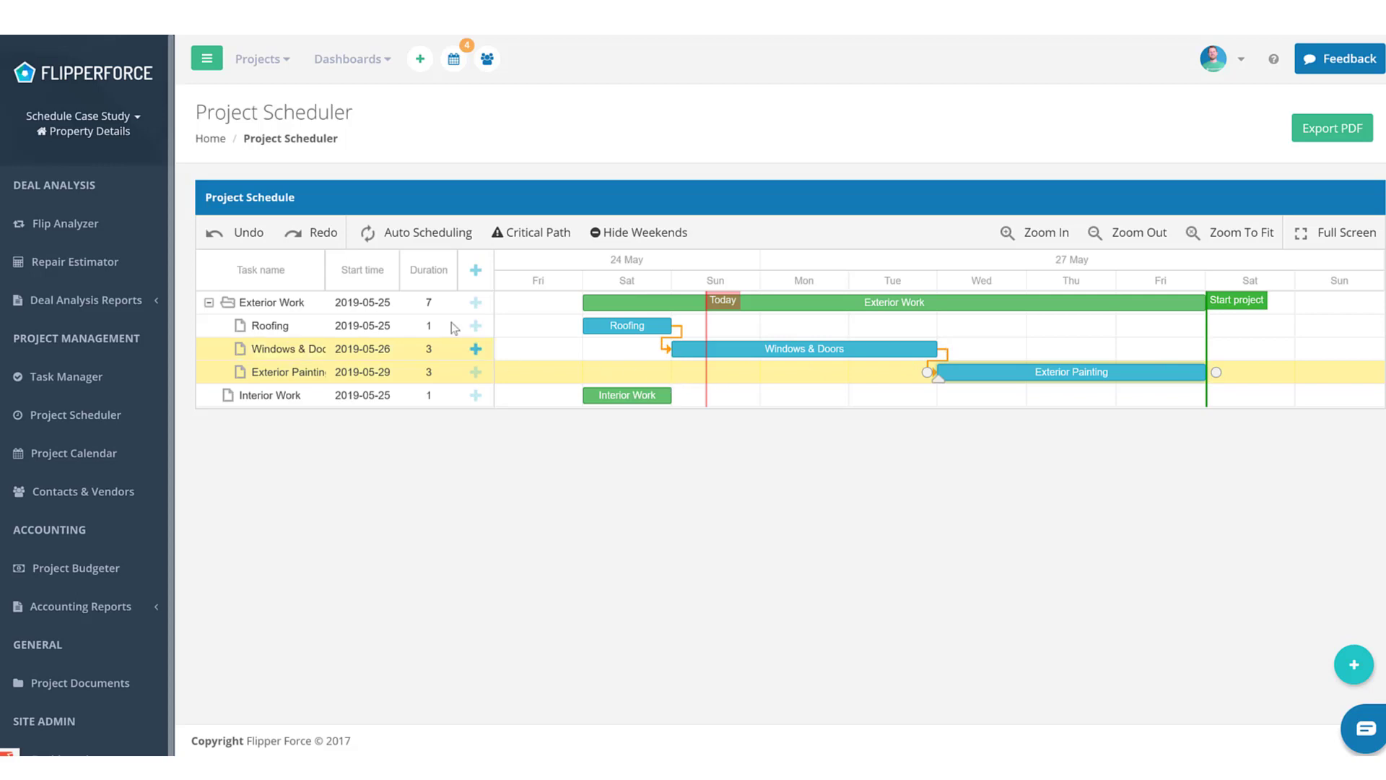
Add a subtask described as "Landscaping" under Exterior Work and save it
click(476, 302)
triple_click(532, 333)
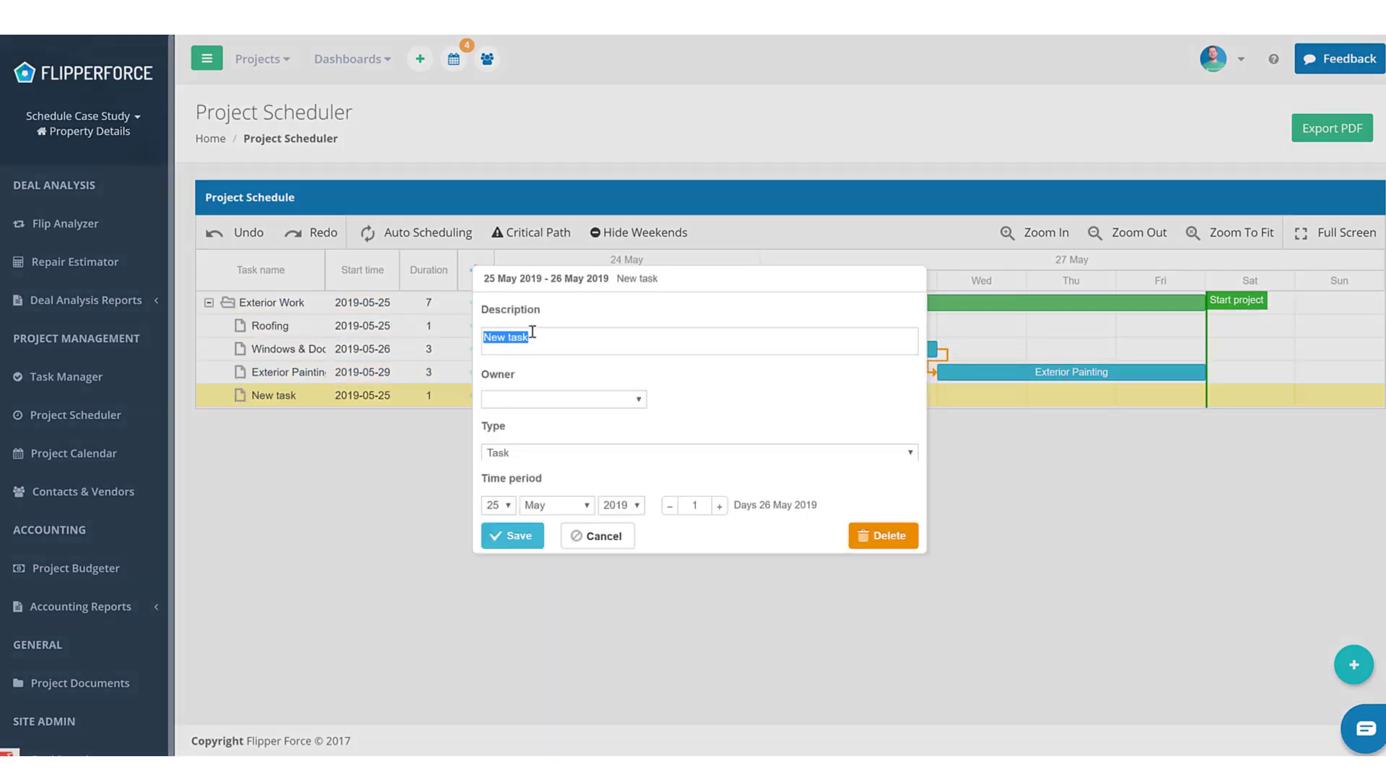
text(La)
text(ndsacap)
text(ing)
key(Return)
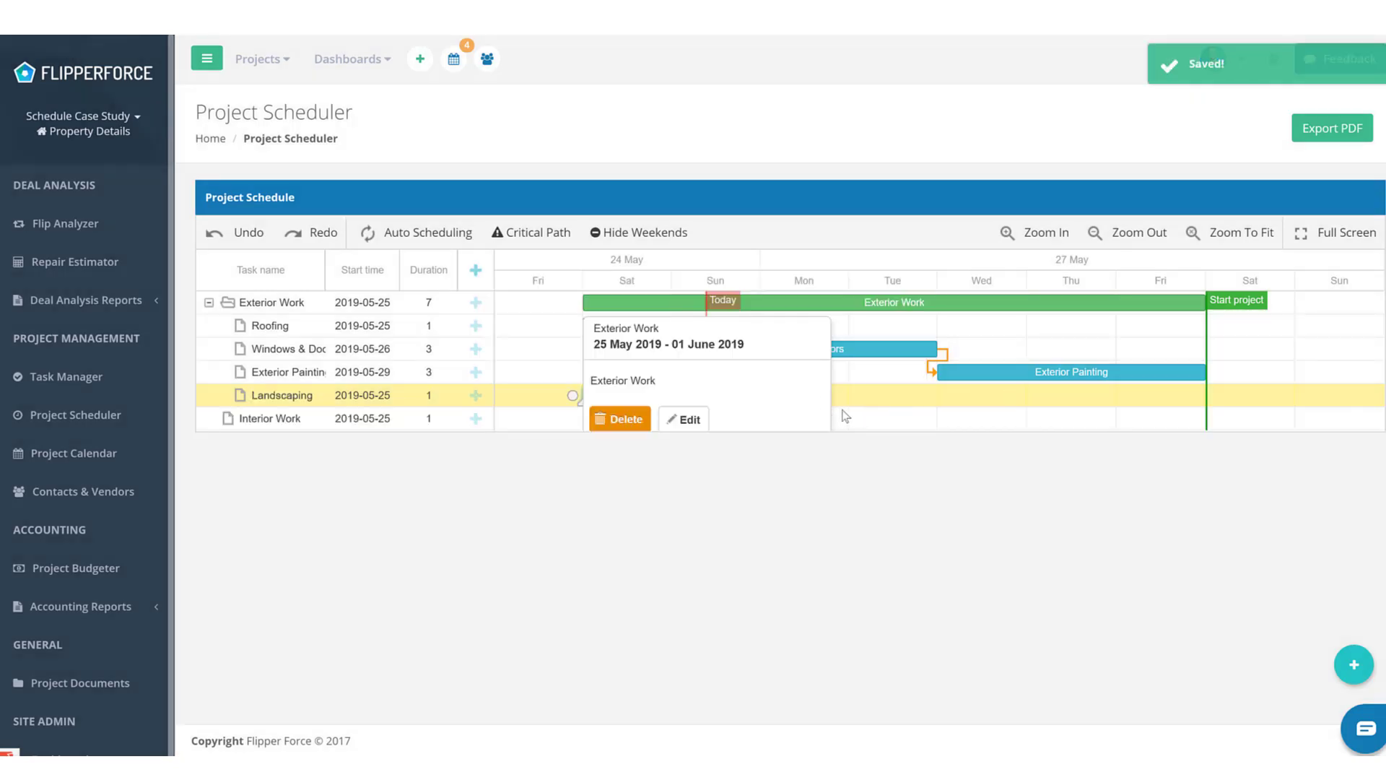
Move Landscaping to start on 1 June 2019 and link the end of Exterior Painting to its start
drag(649, 408, 1237, 408)
drag(1152, 372, 1131, 397)
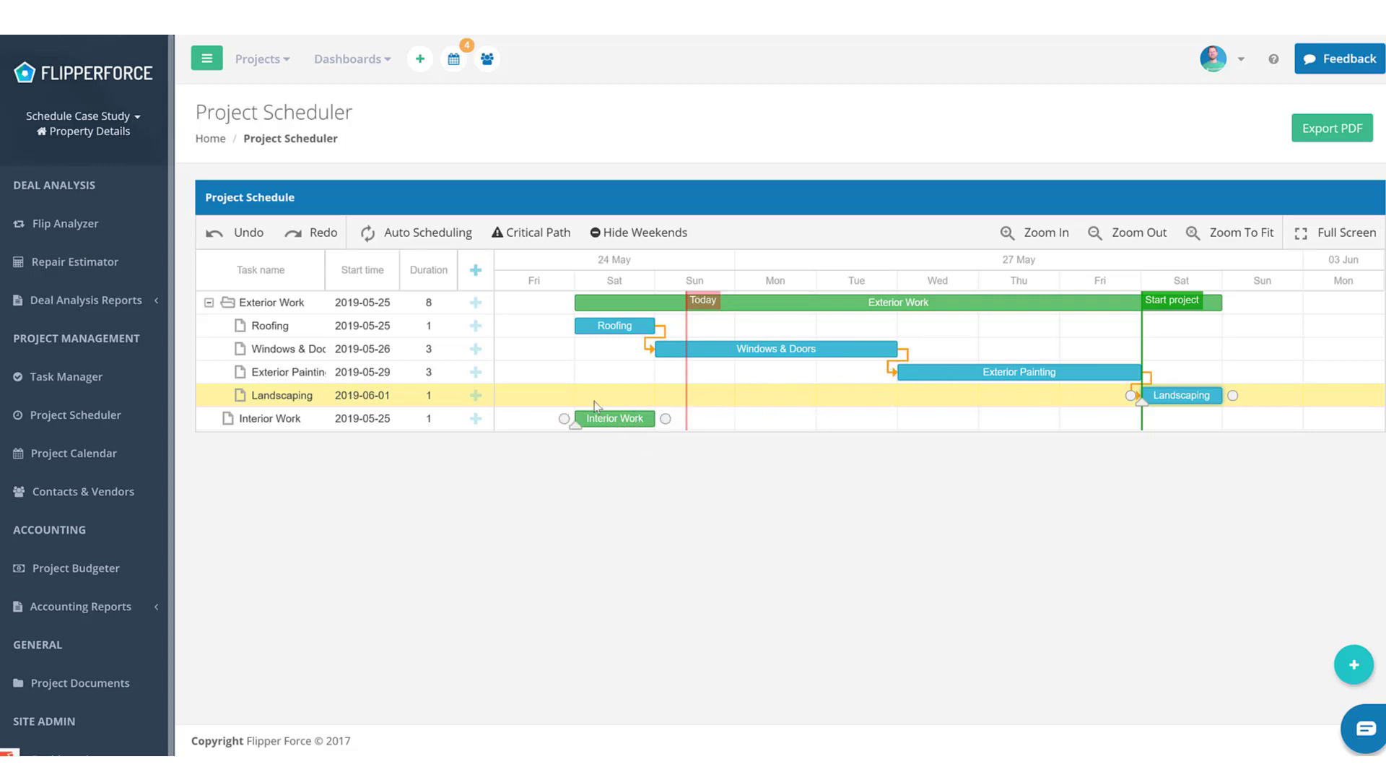
Add a top-level task described as "Demolition" and save it
click(476, 271)
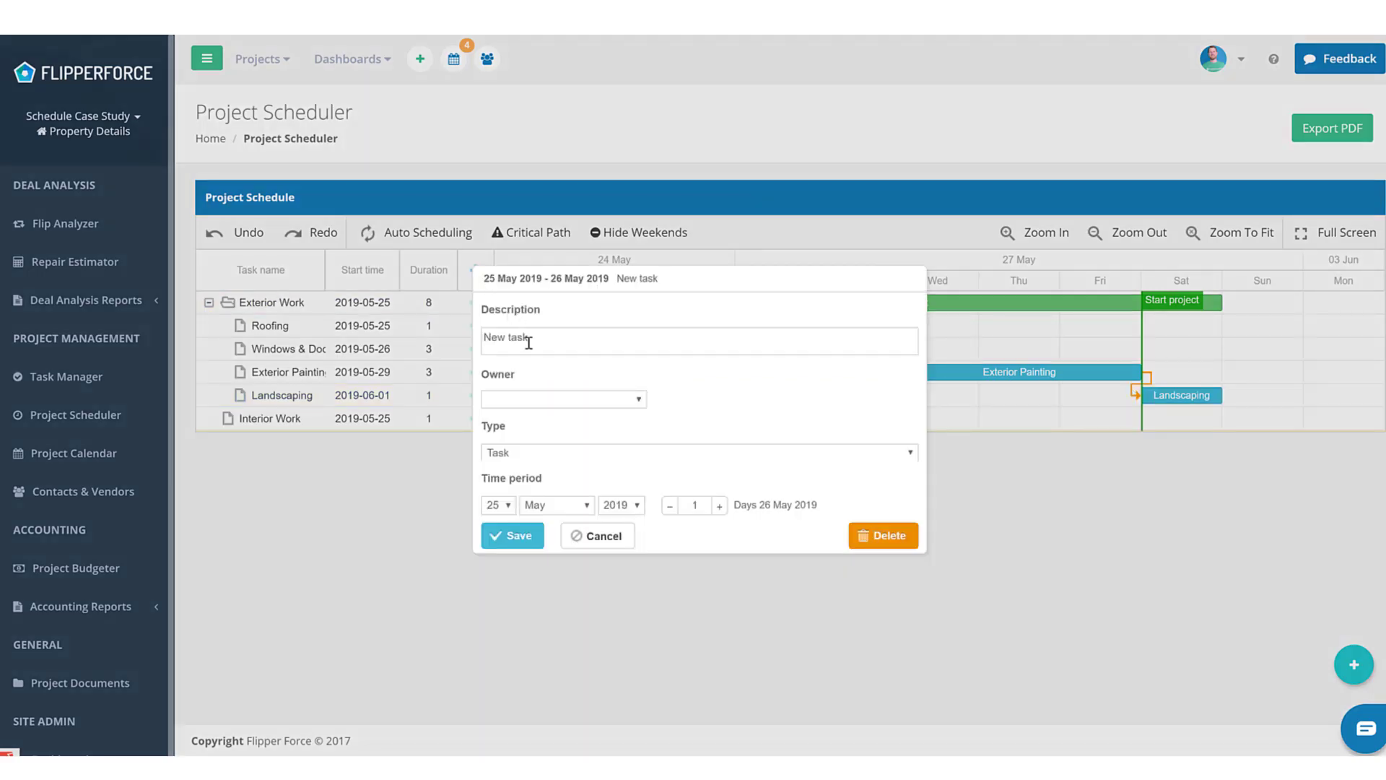
triple_click(529, 342)
text(Demolition)
click(534, 538)
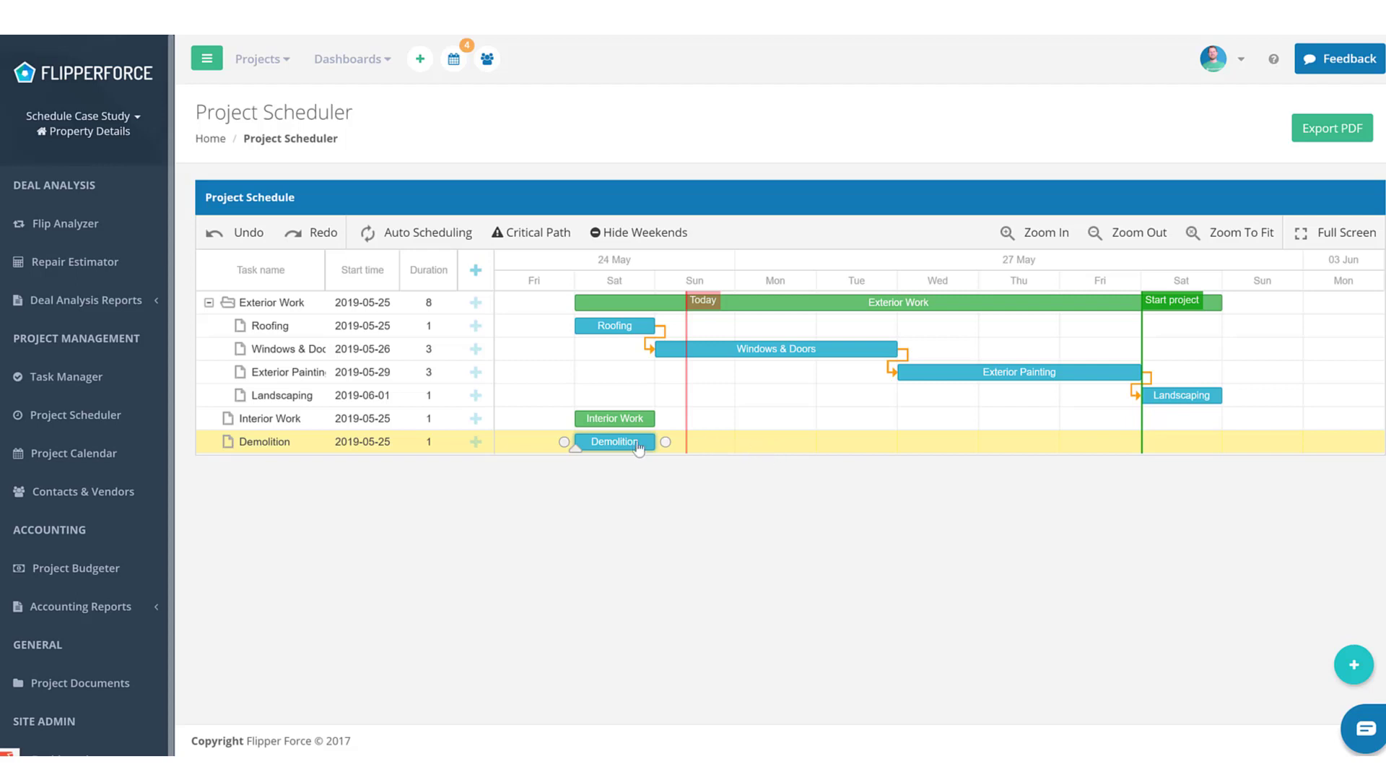
Extend the Demolition bar to a duration of 3 days and nest the task under Interior Work
drag(653, 444, 732, 461)
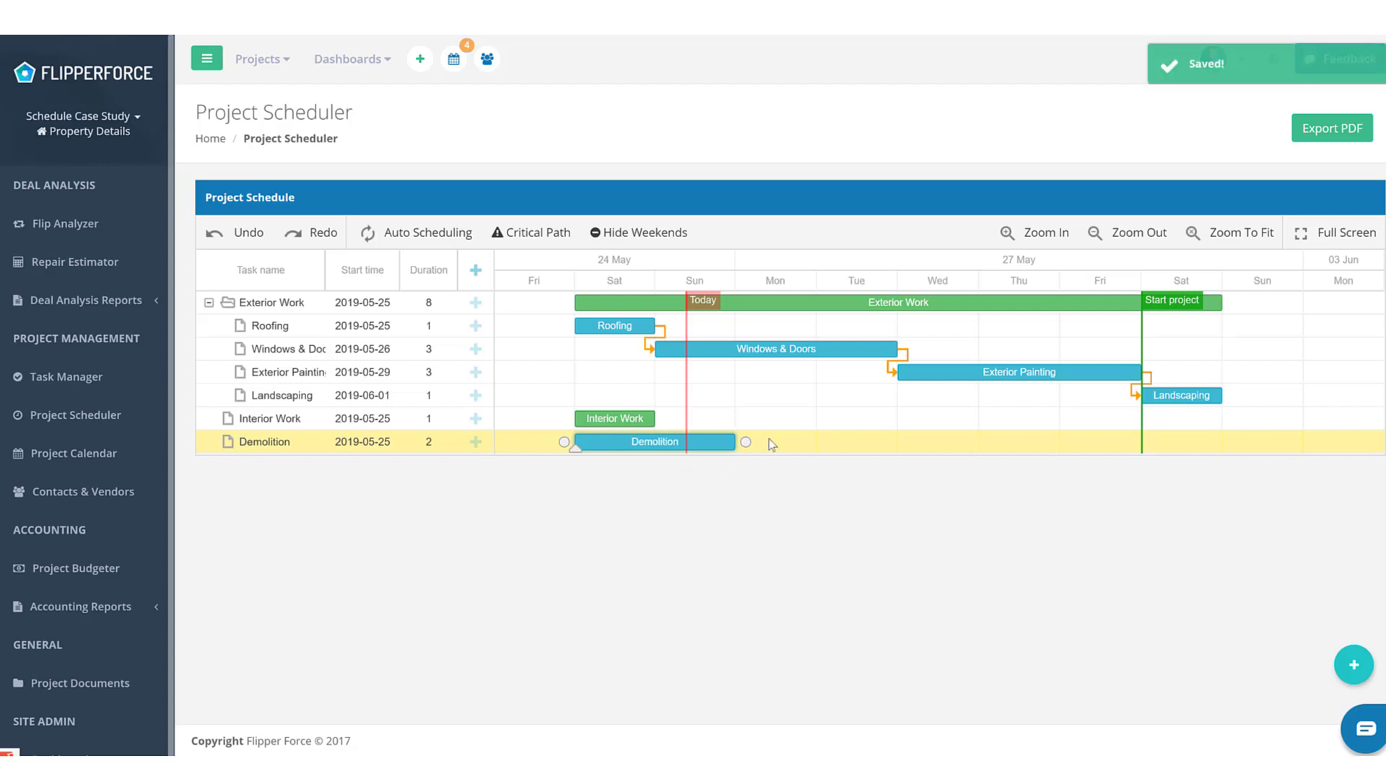
drag(737, 442, 817, 446)
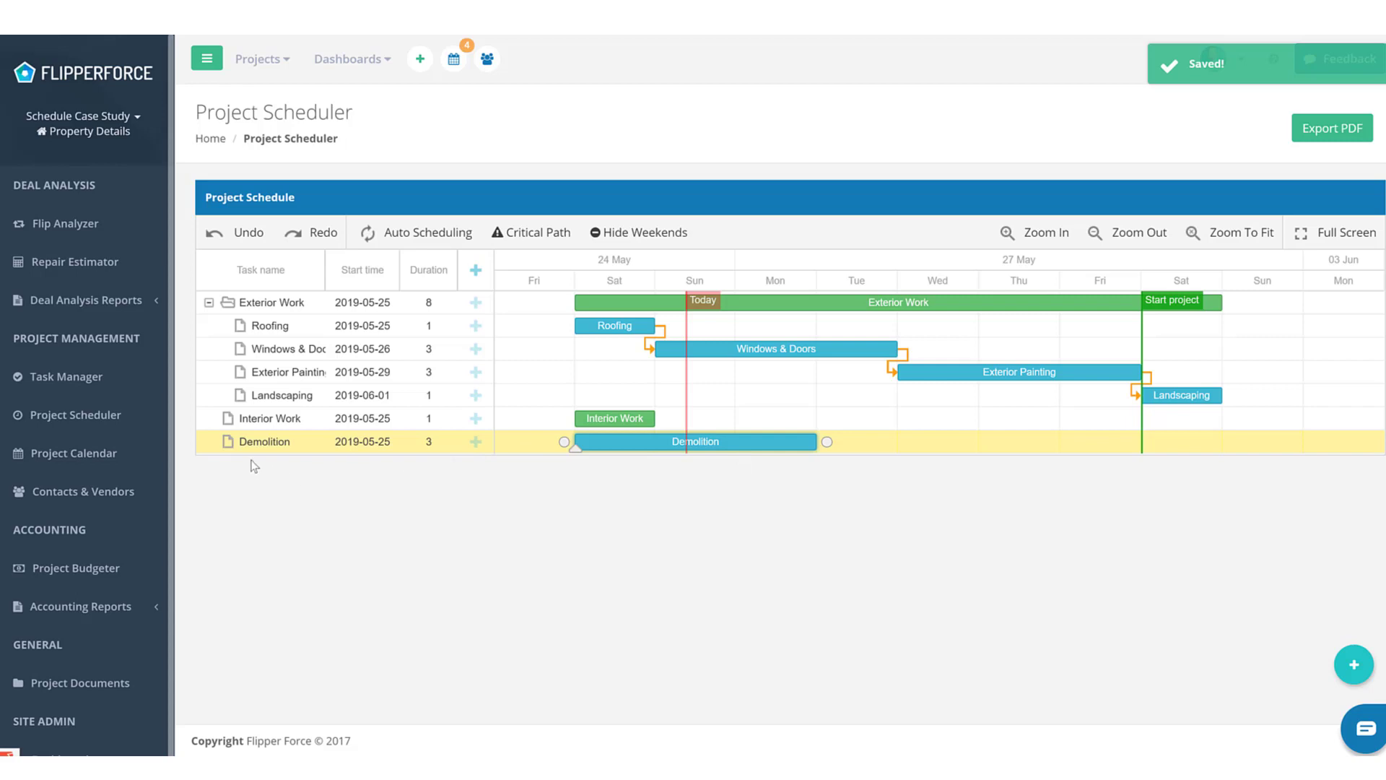
drag(215, 442, 274, 421)
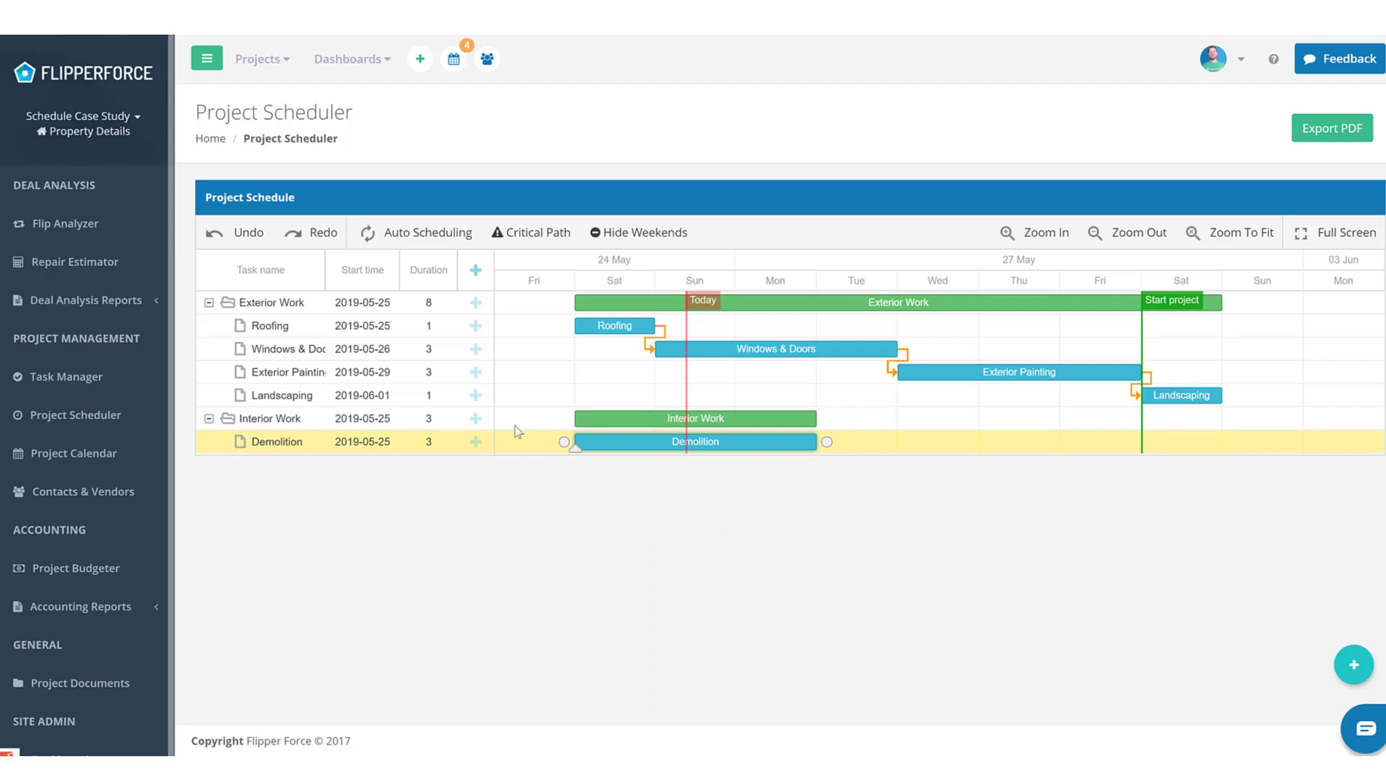
Add a subtask described as "Rough Framing" under Interior Work and save it
click(478, 422)
triple_click(565, 332)
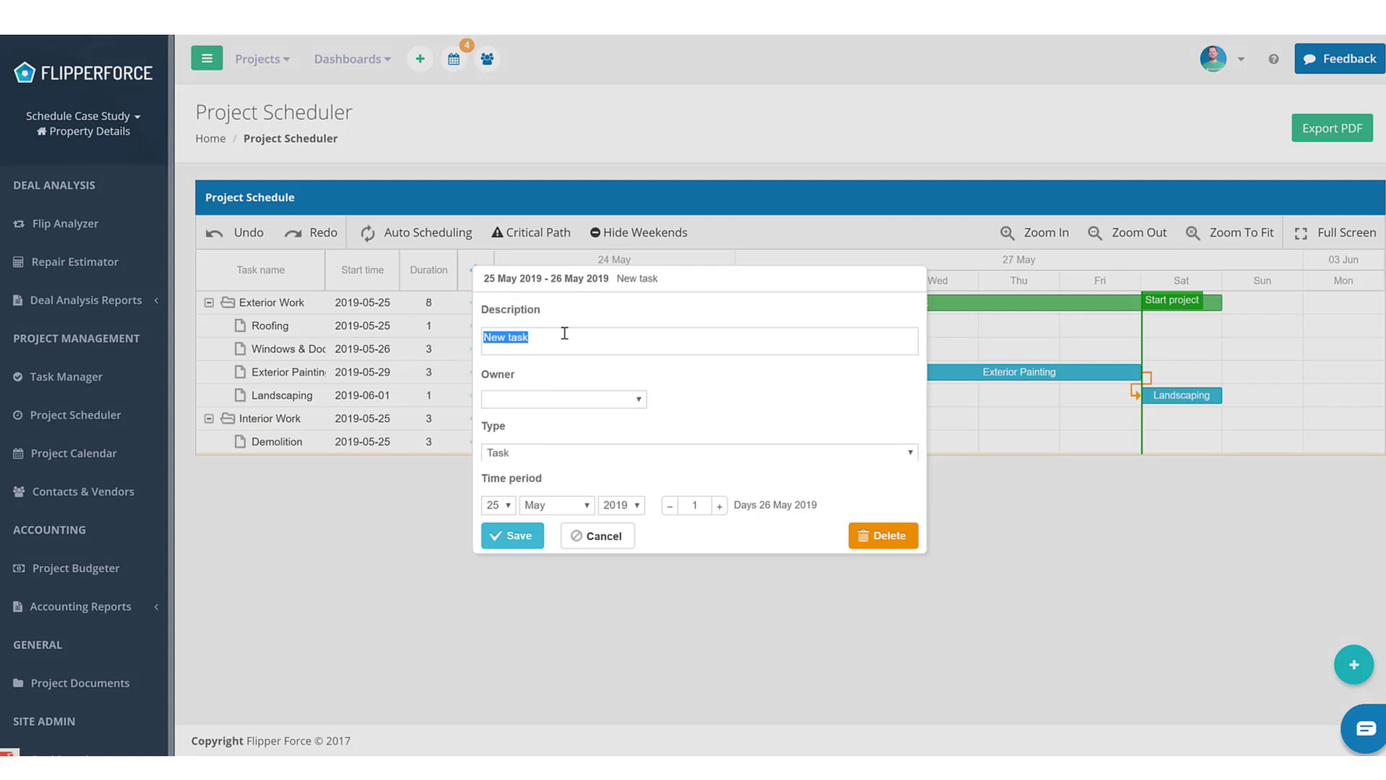
text(R)
text(ough Framing)
click(517, 537)
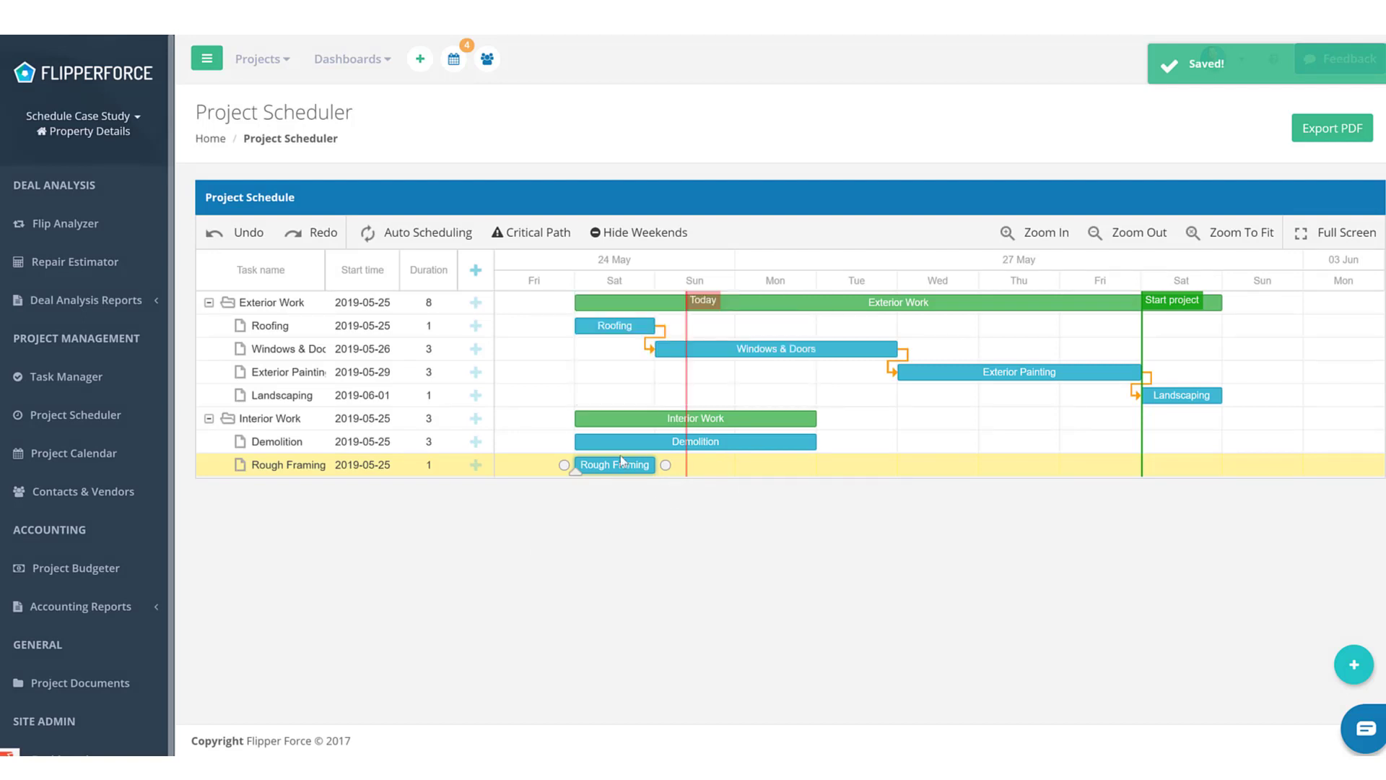
Add a subtask described as "Rough Electrical" under Interior Work and extend its bar to a duration of 5 days
click(476, 420)
triple_click(590, 338)
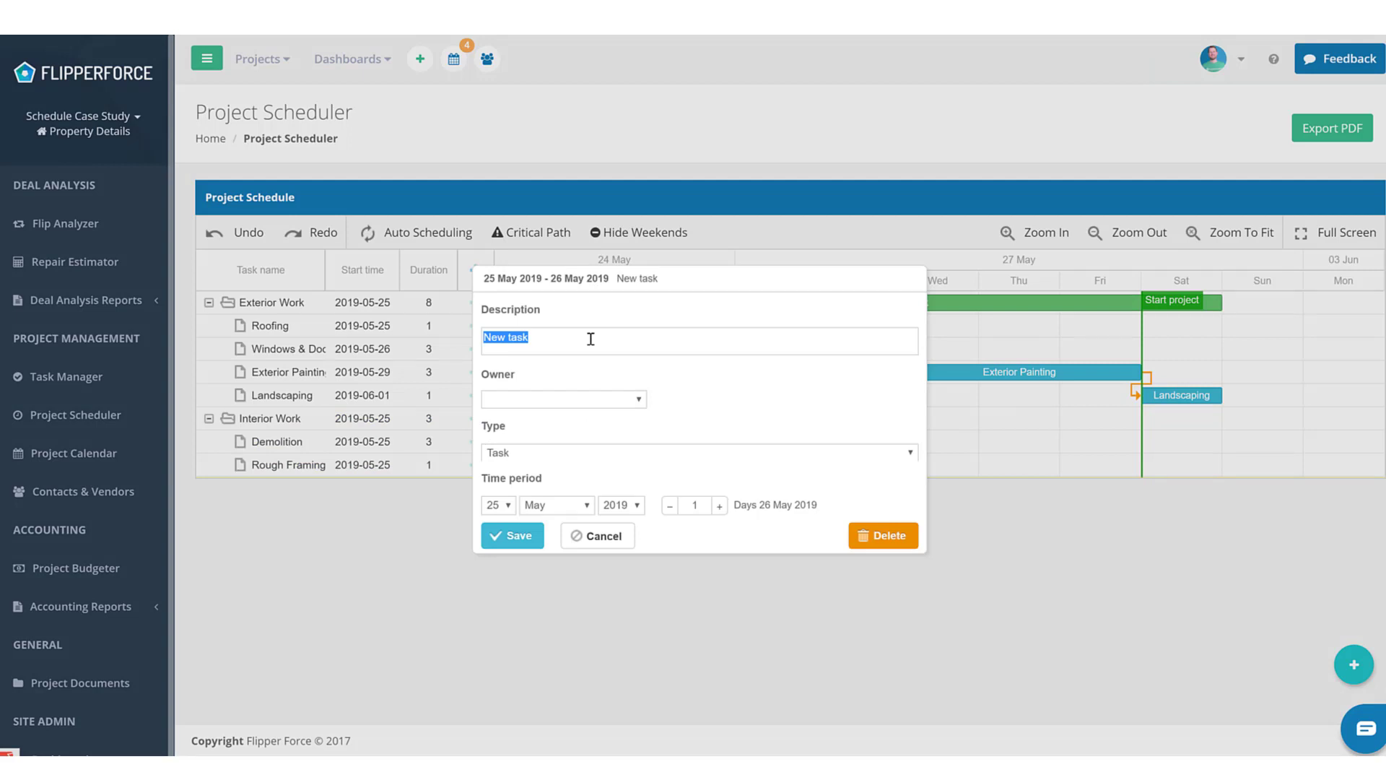
text(Rough Electrical)
click(513, 535)
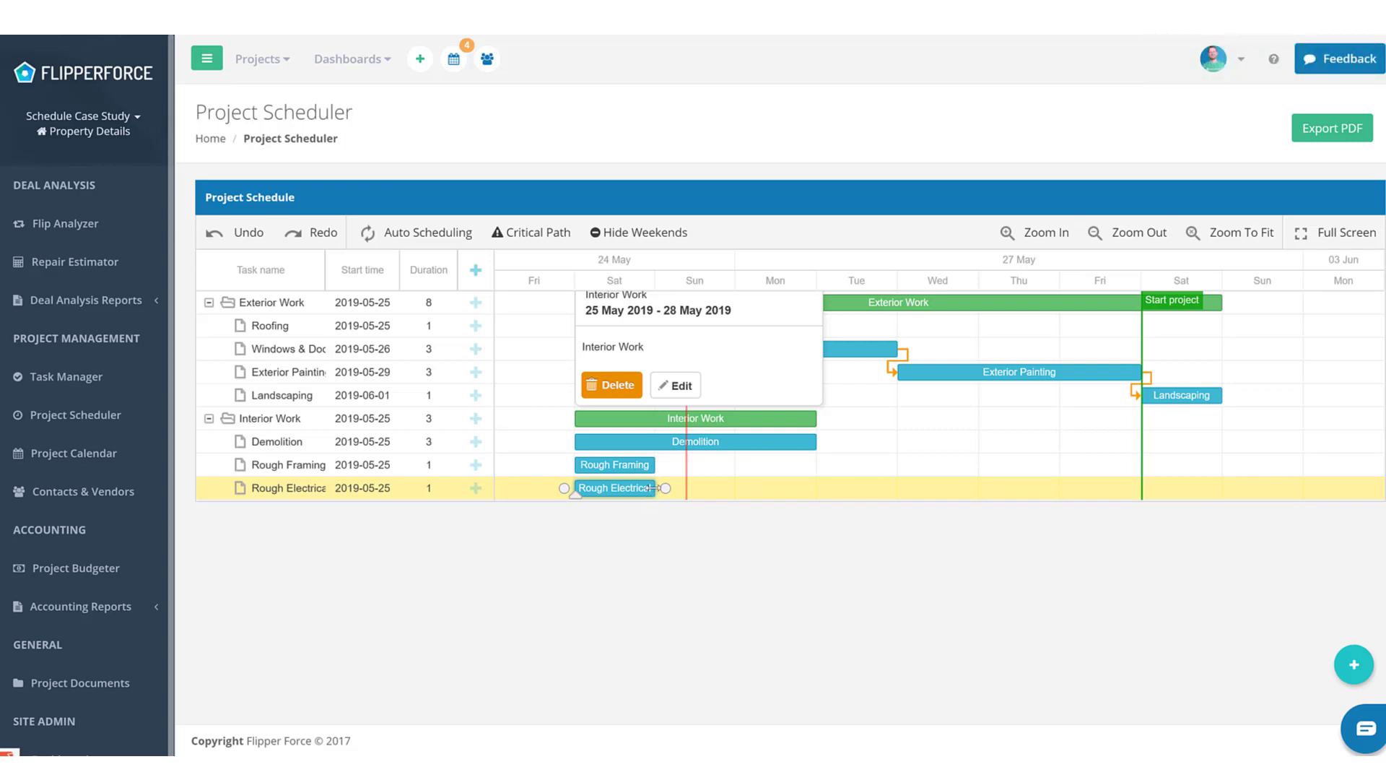
drag(655, 488, 982, 505)
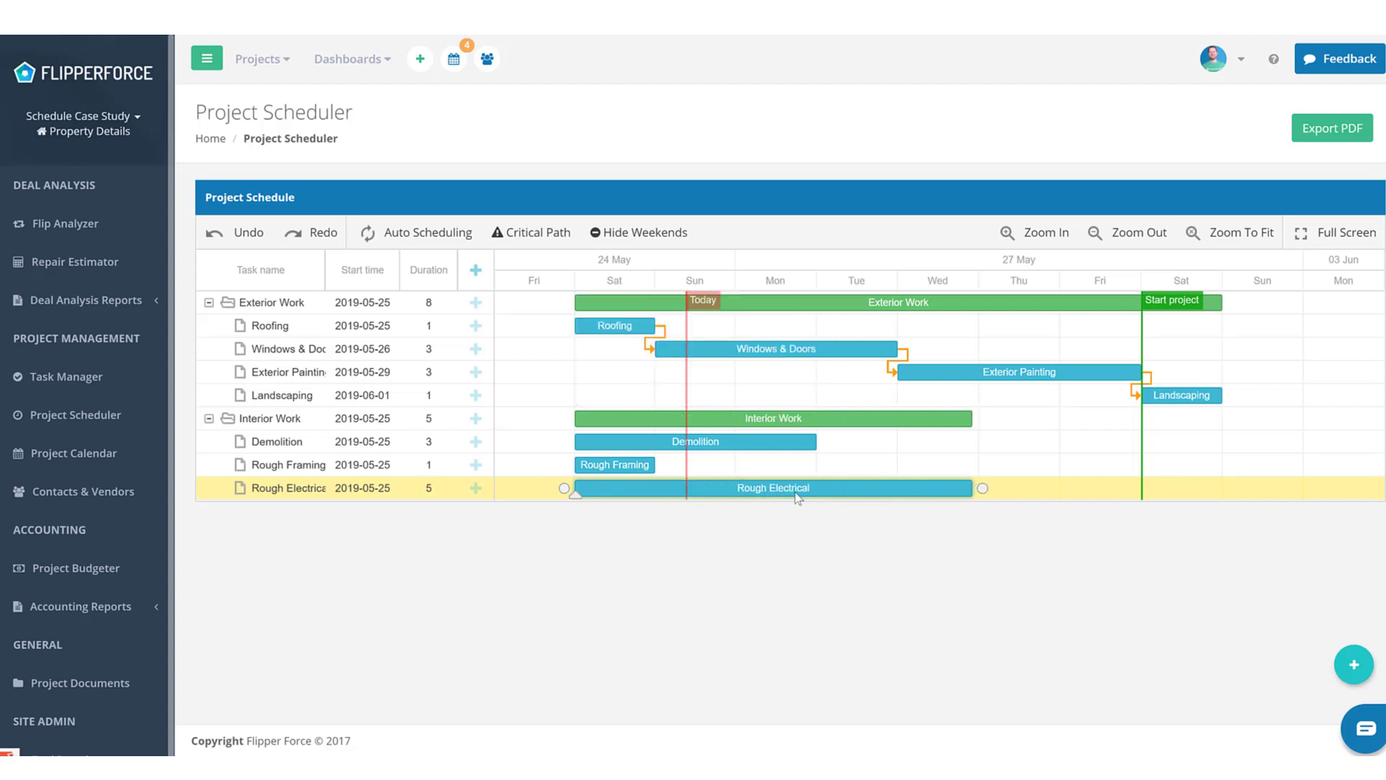
Start Rough Framing on 28 May 2019, linked from Demolition, and Rough Electrical on 29 May 2019, linked from Rough Framing
drag(626, 493, 677, 484)
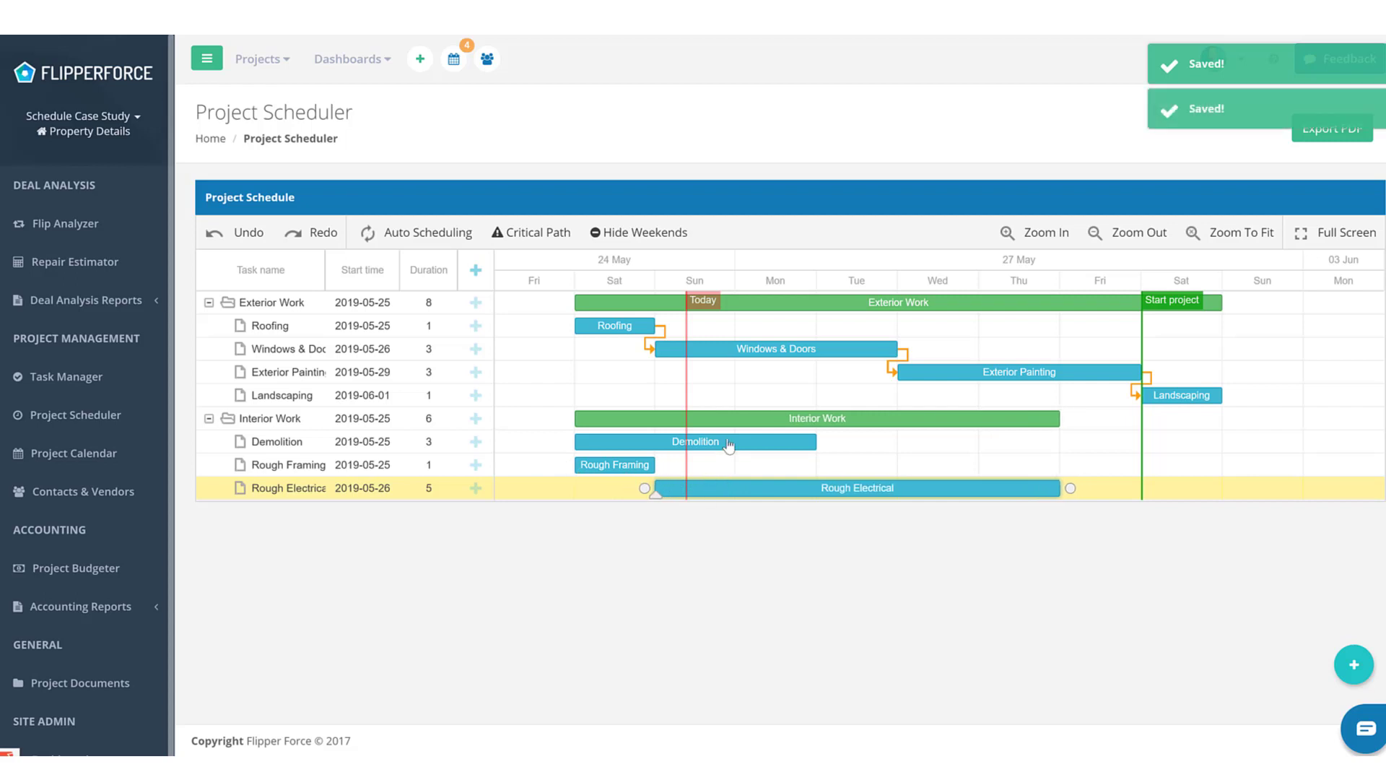
drag(610, 471, 807, 465)
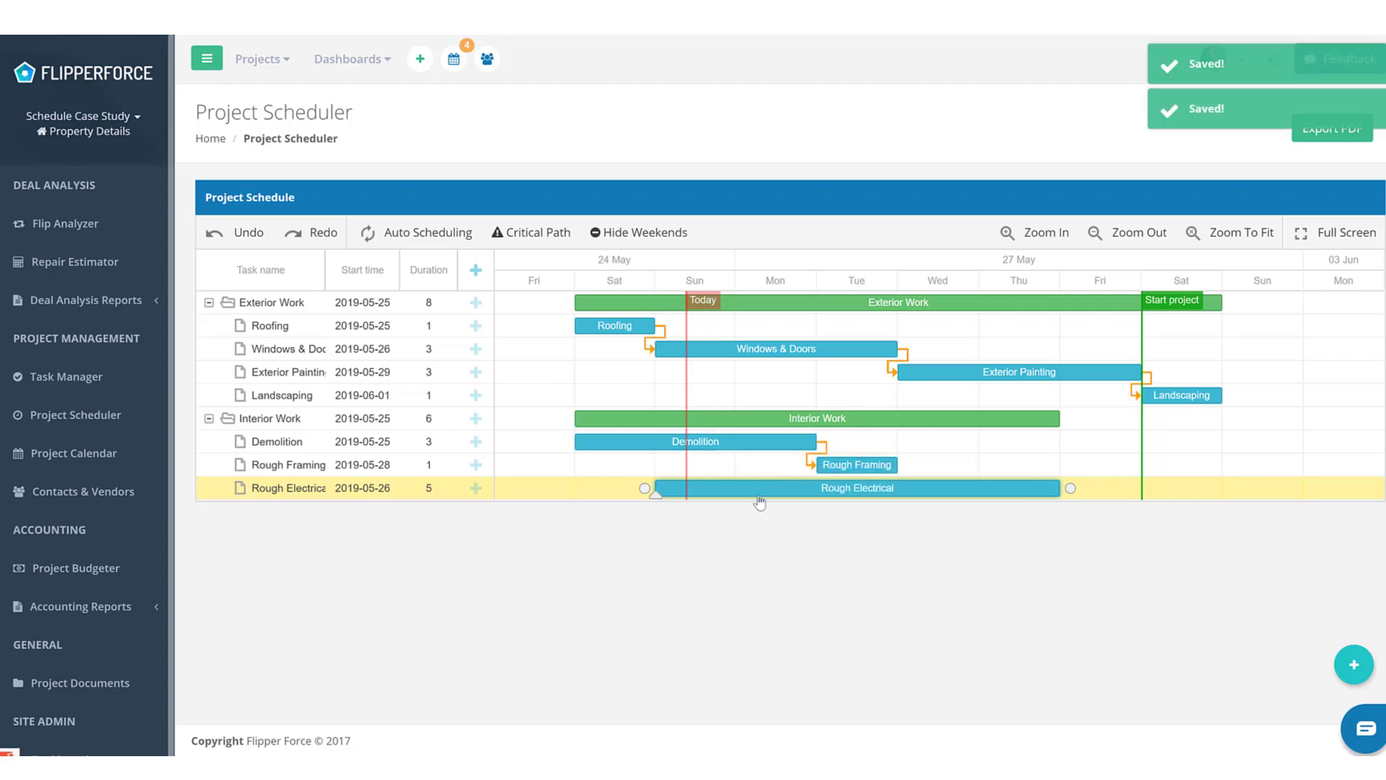
drag(733, 495, 987, 483)
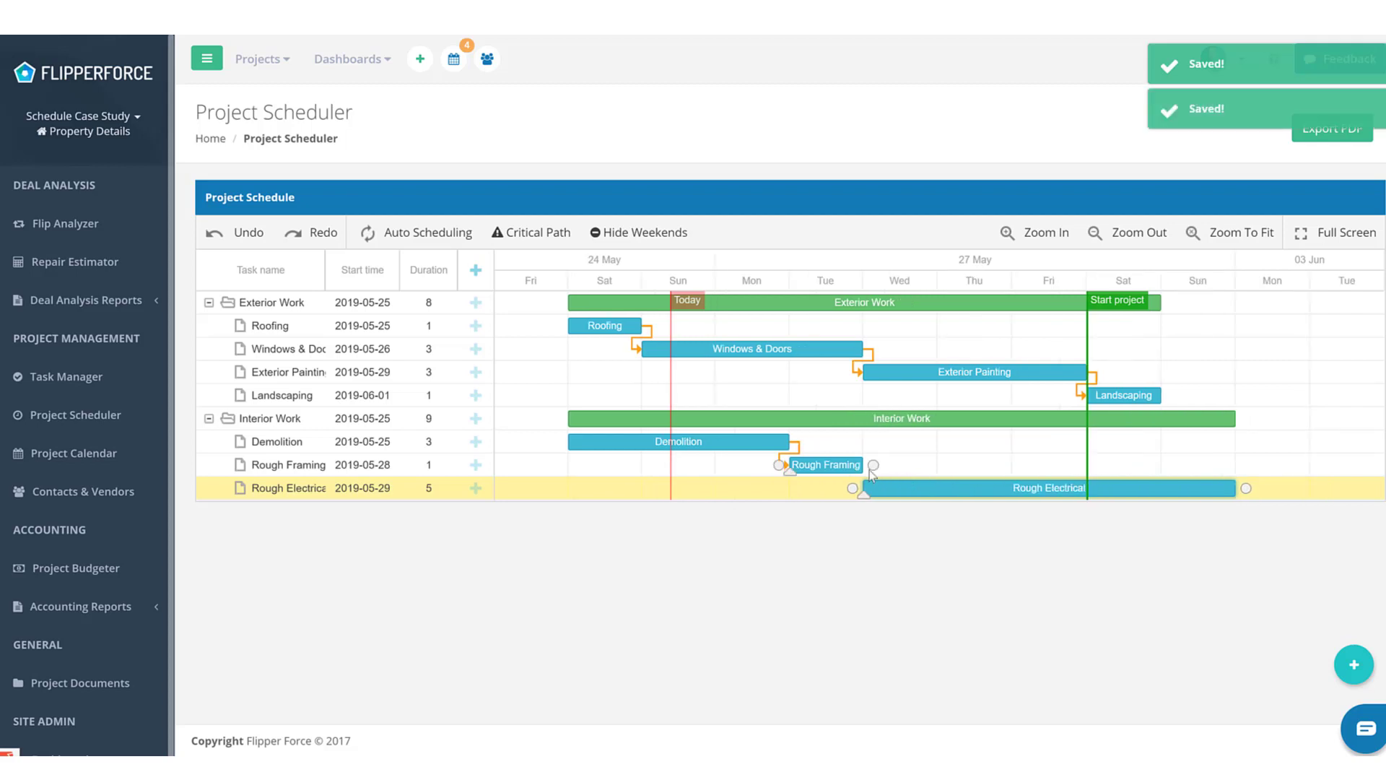
drag(872, 465, 853, 489)
Add a subtask described as "Rough Plumbing" under Interior Work and save it
click(475, 418)
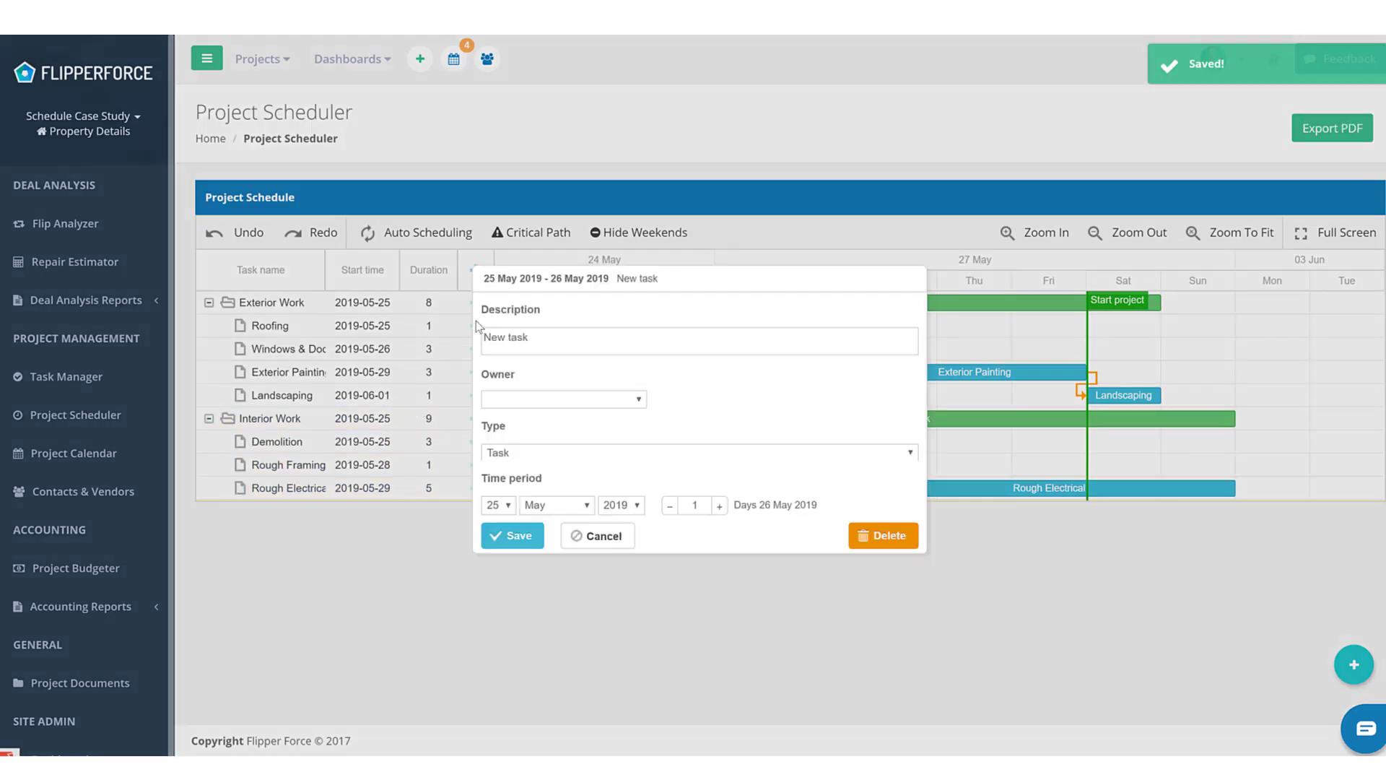
triple_click(501, 337)
text(Rough)
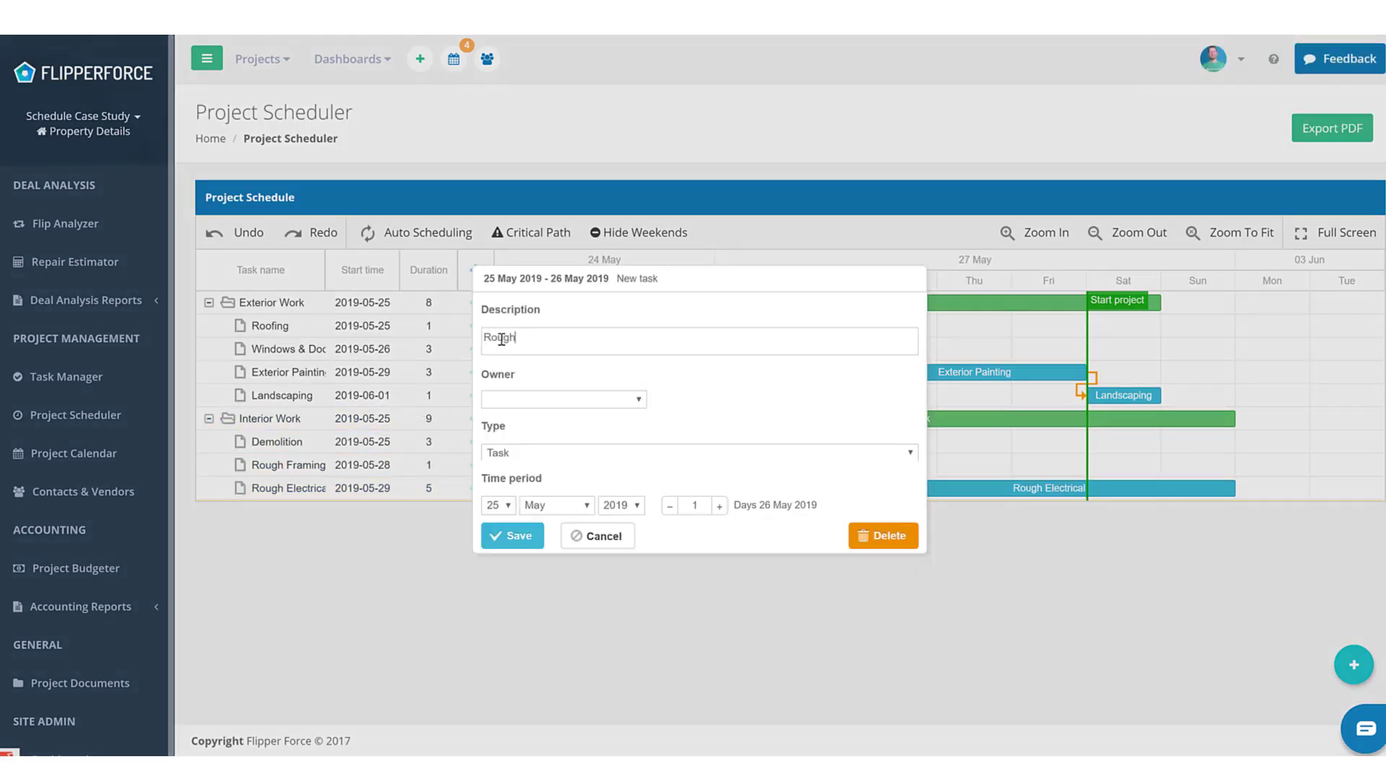
text( Plumbing)
click(521, 541)
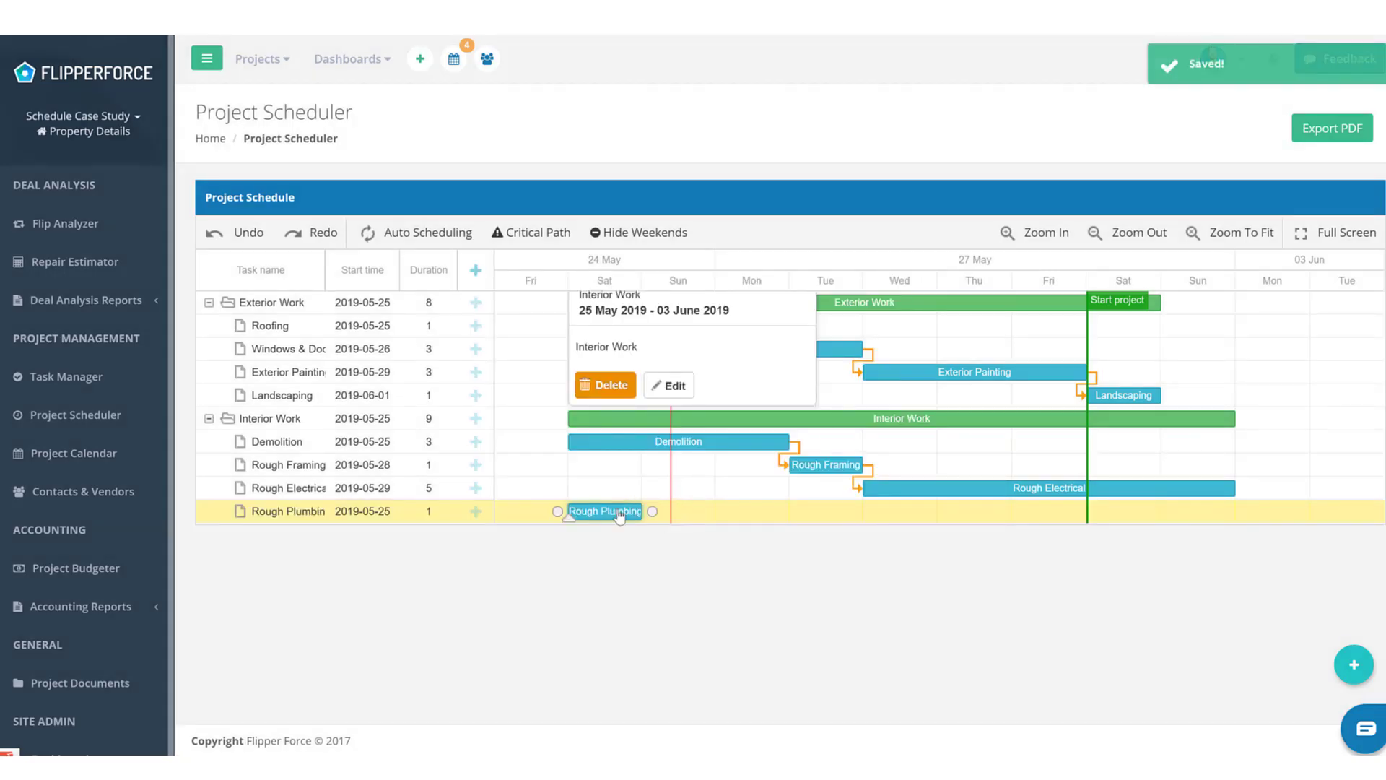
Schedule Rough Plumbing from 29 May 2019 for 4 days and link the end of Rough Framing to its start
drag(617, 516, 1160, 511)
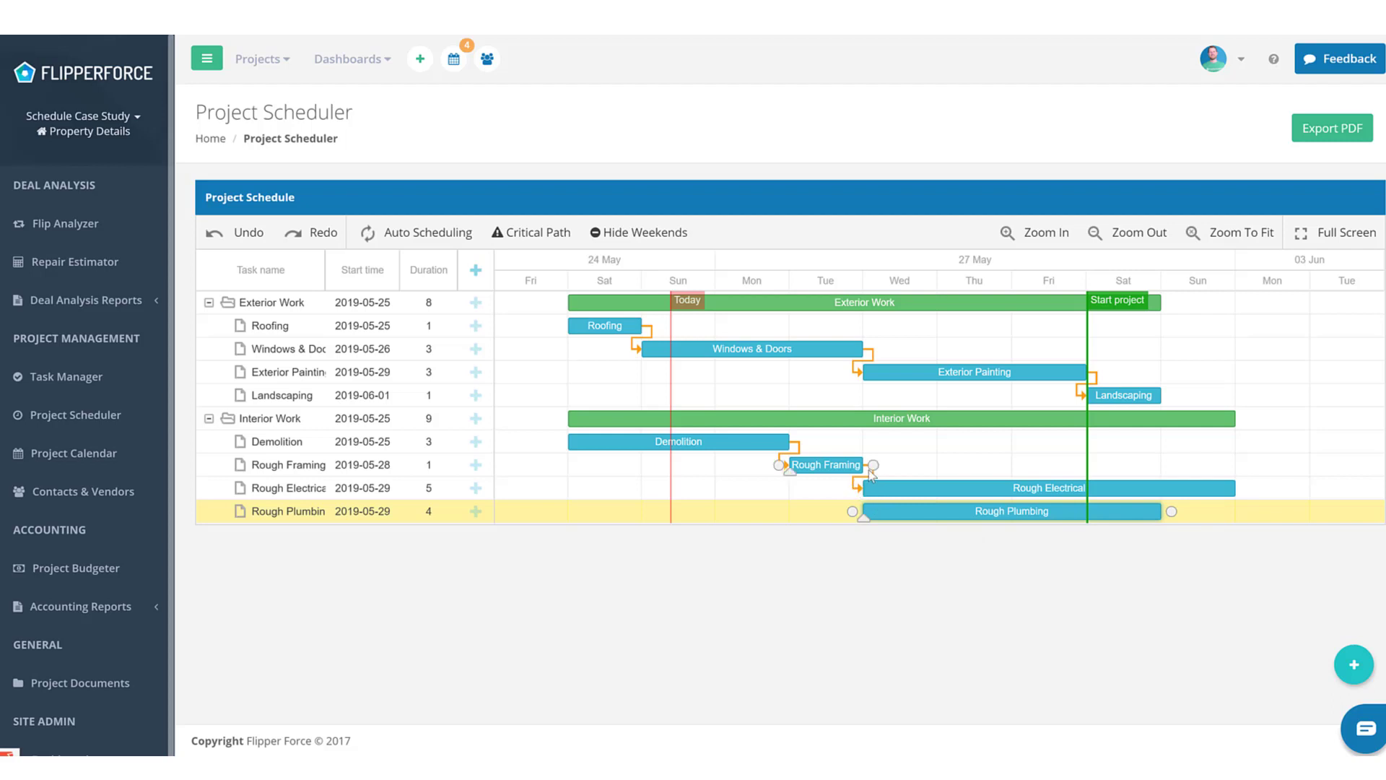
drag(857, 500, 853, 511)
mouse_move(954, 521)
mouse_down()
mouse_move(1185, 517)
mouse_move(954, 509)
mouse_up()
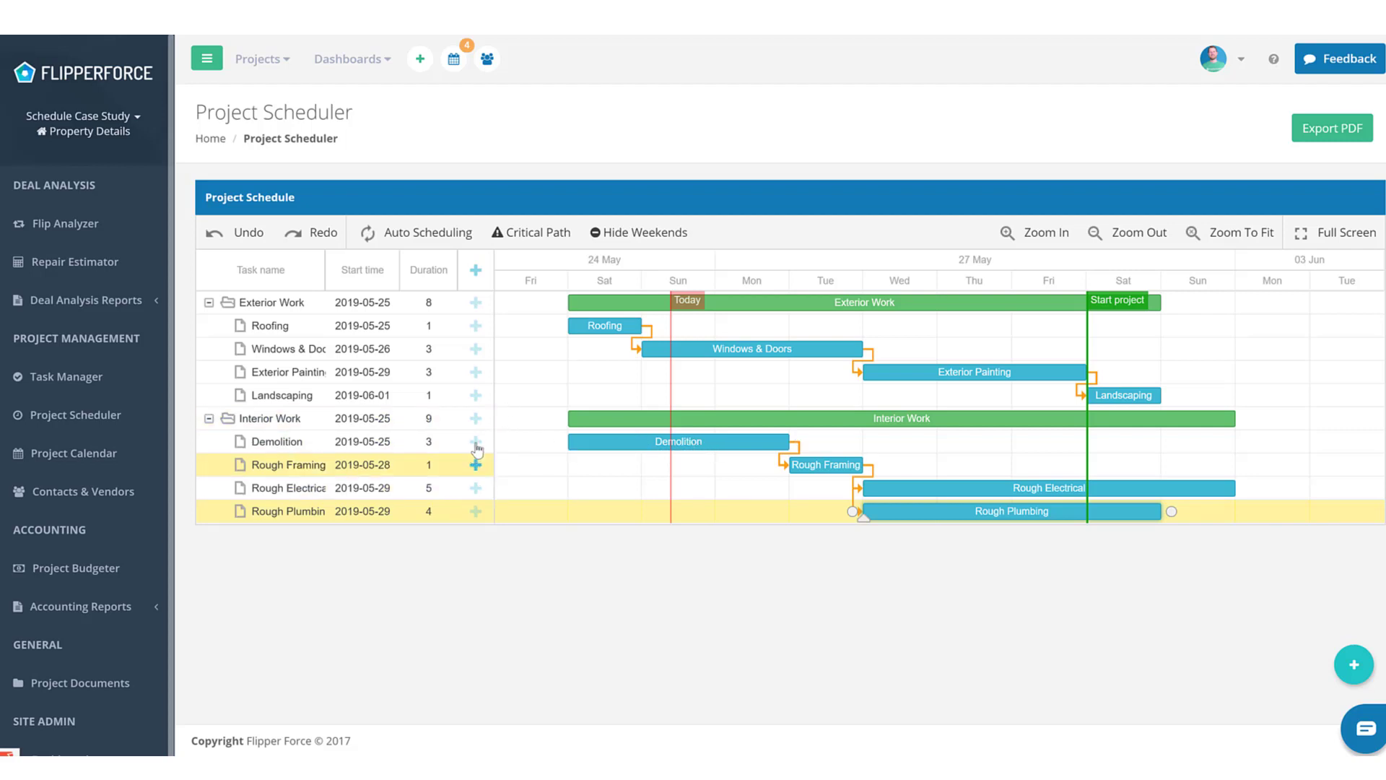
Add an item described as "Rough-In Inspection" under Interior Work with the type Milestone and save it
click(475, 418)
triple_click(541, 339)
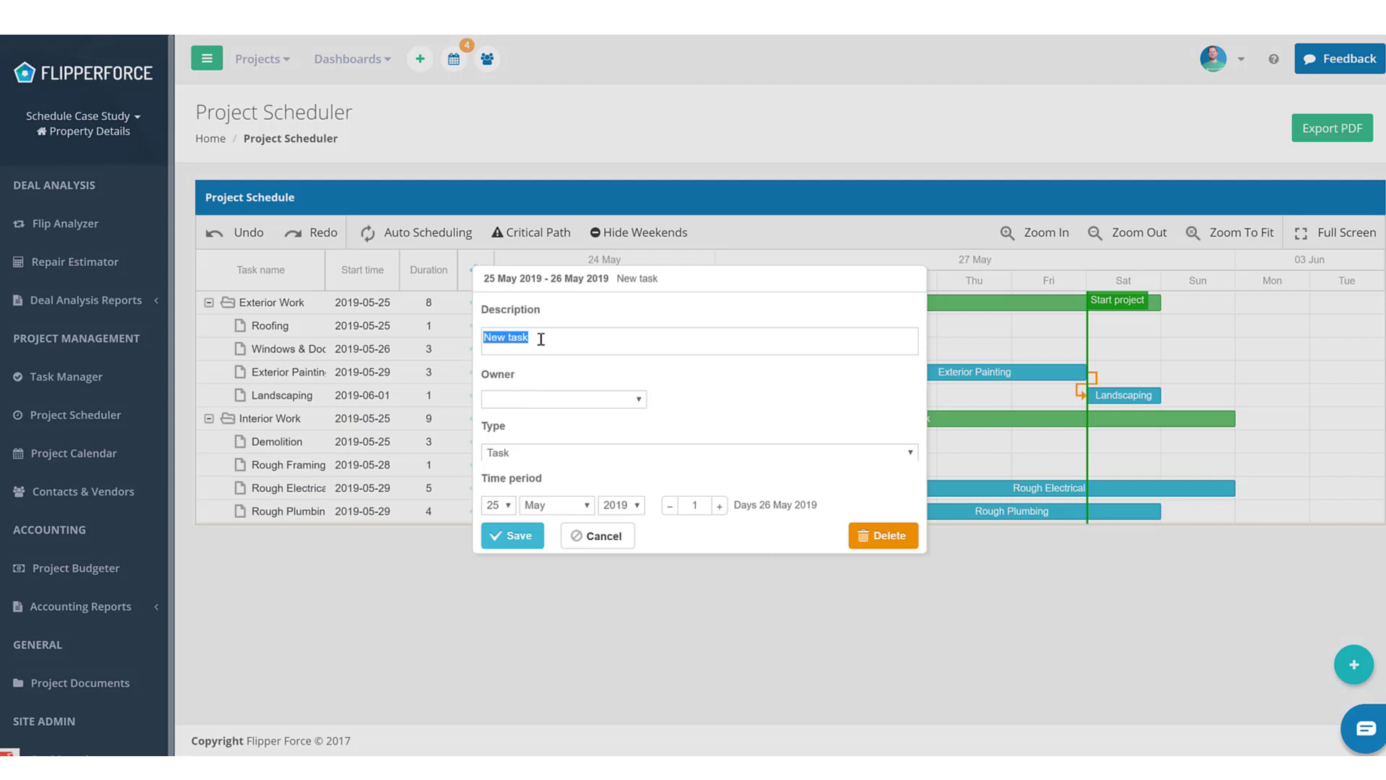
text(Rough-In Inspection)
click(631, 456)
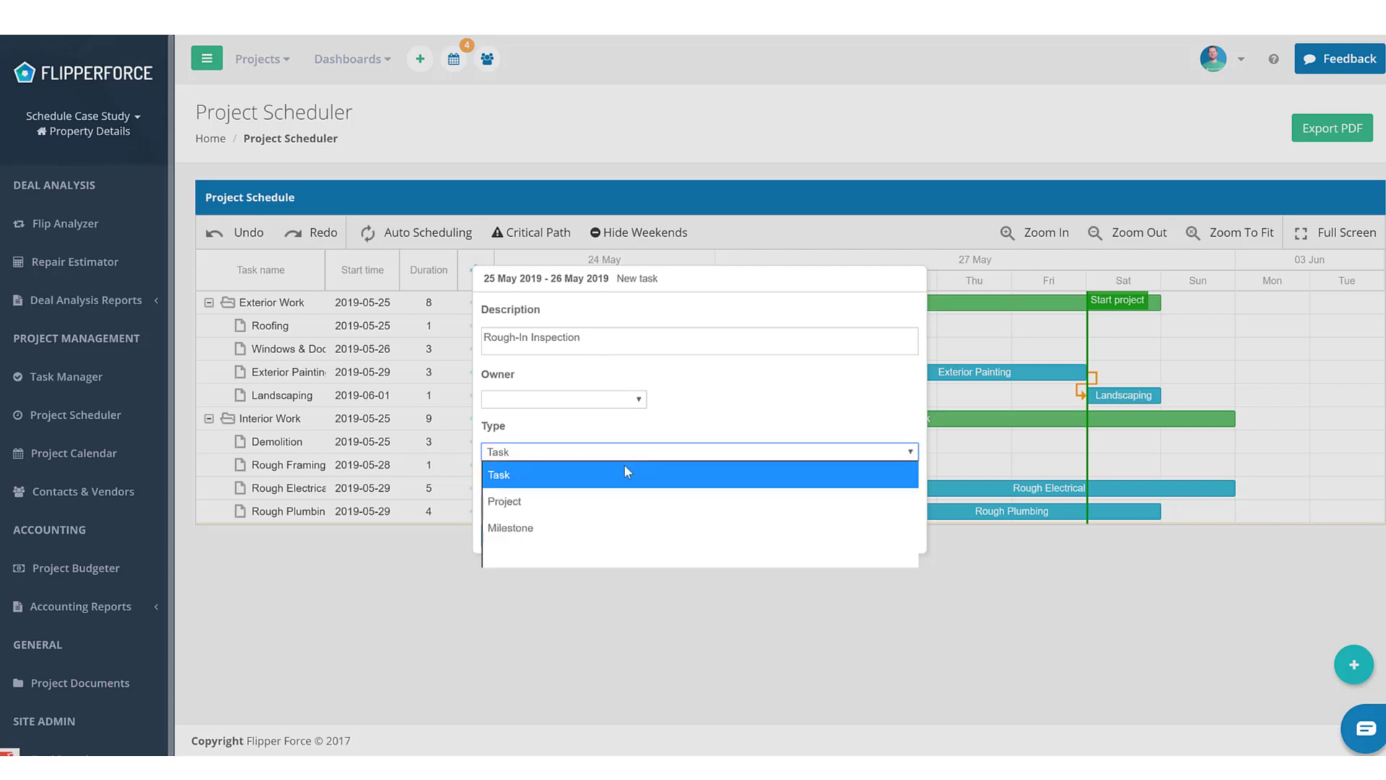
click(589, 527)
click(516, 524)
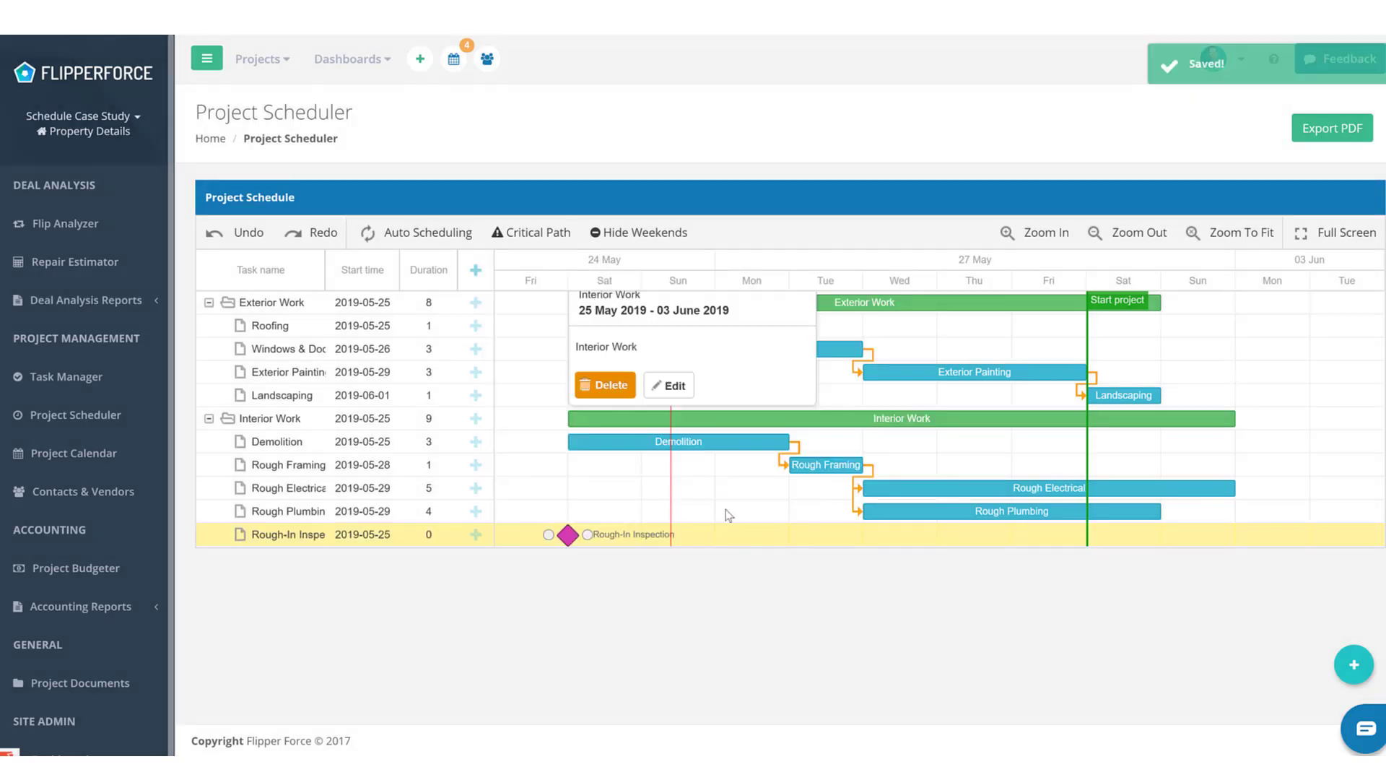
Move the Rough-In Inspection milestone to 3 June 2019 and link the ends of Rough Electrical and Rough Plumbing to it
drag(570, 535, 1238, 534)
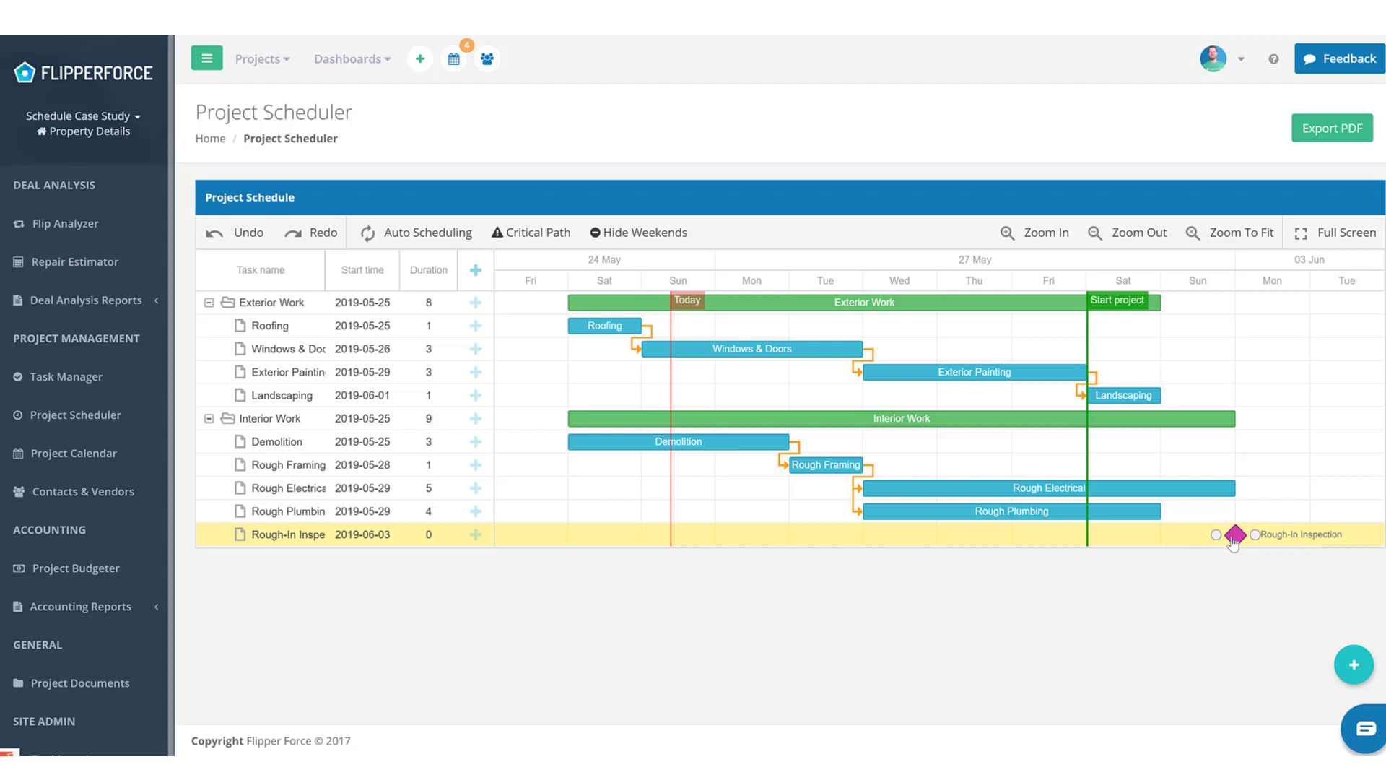
mouse_move(1246, 491)
drag(1246, 488, 1217, 535)
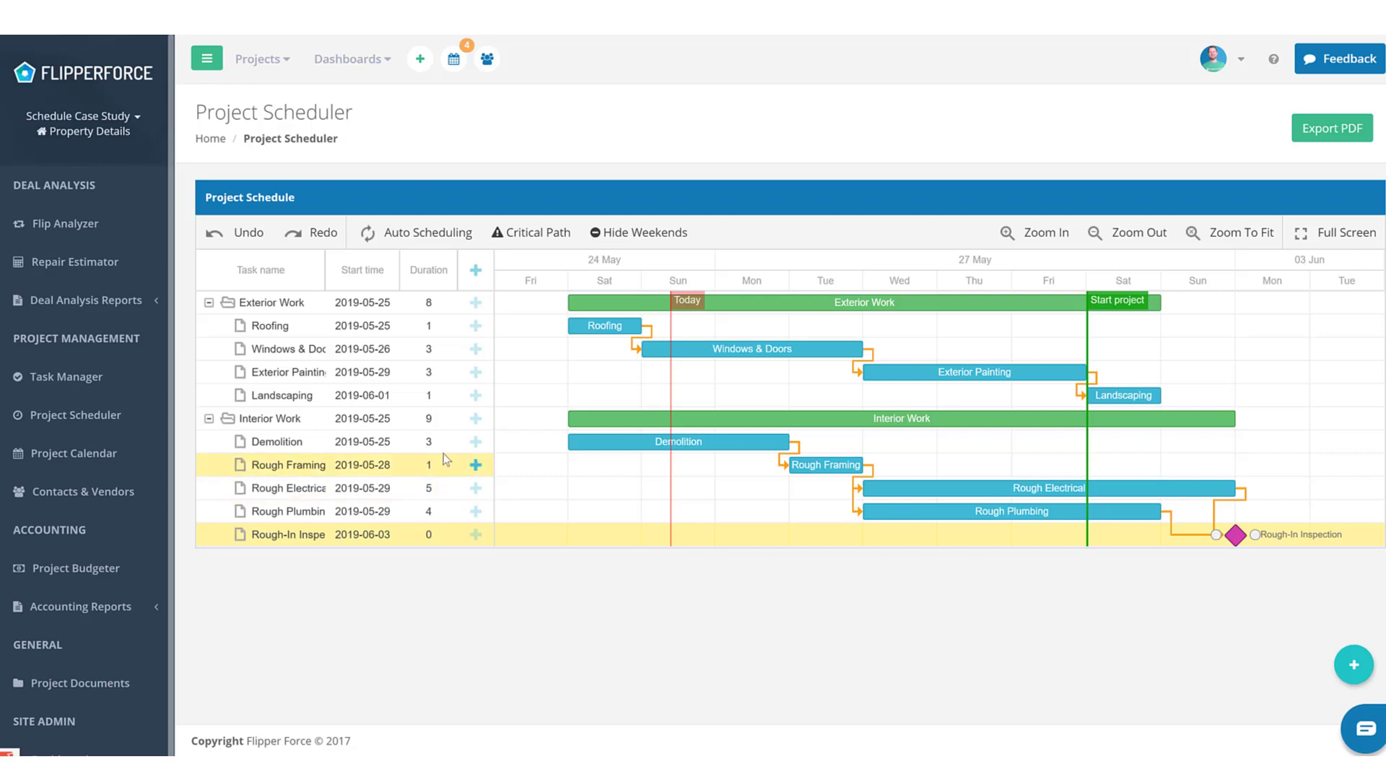
Add a 3-day subtask "Drywall & Miscellaneous Patching" under Interior Work, starting on 3 June 2019 and linked from Rough-In Inspection
click(476, 419)
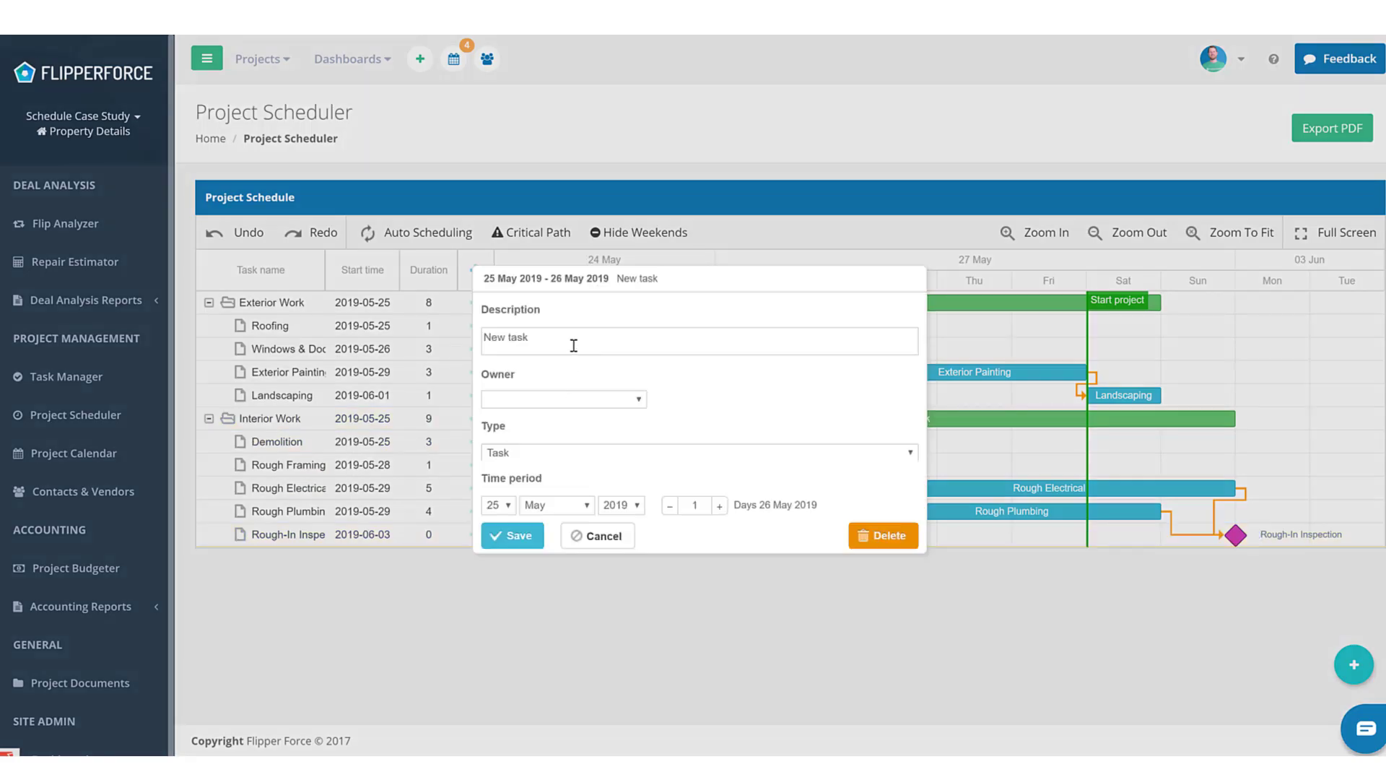
key(ctrl+a)
text(Drywall & Miscellaneous Patching)
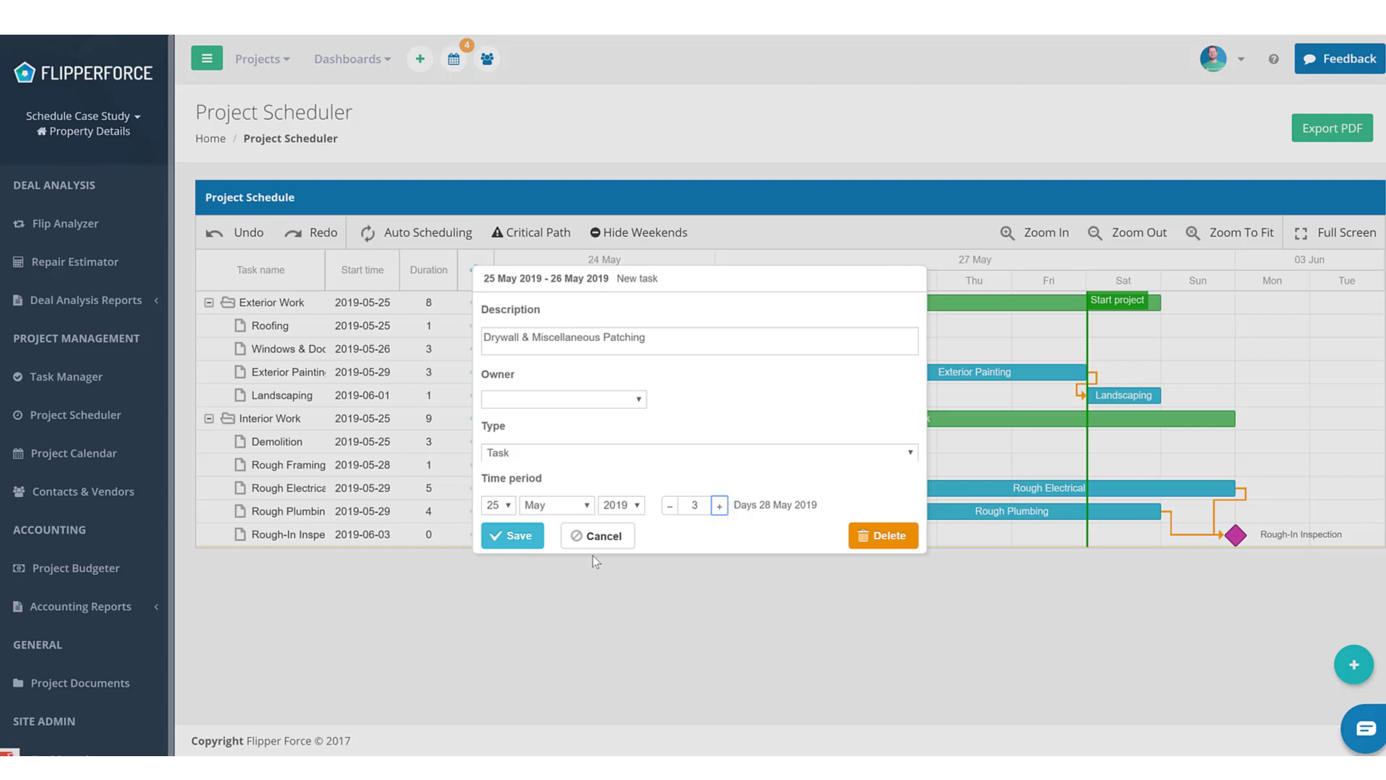
click(516, 535)
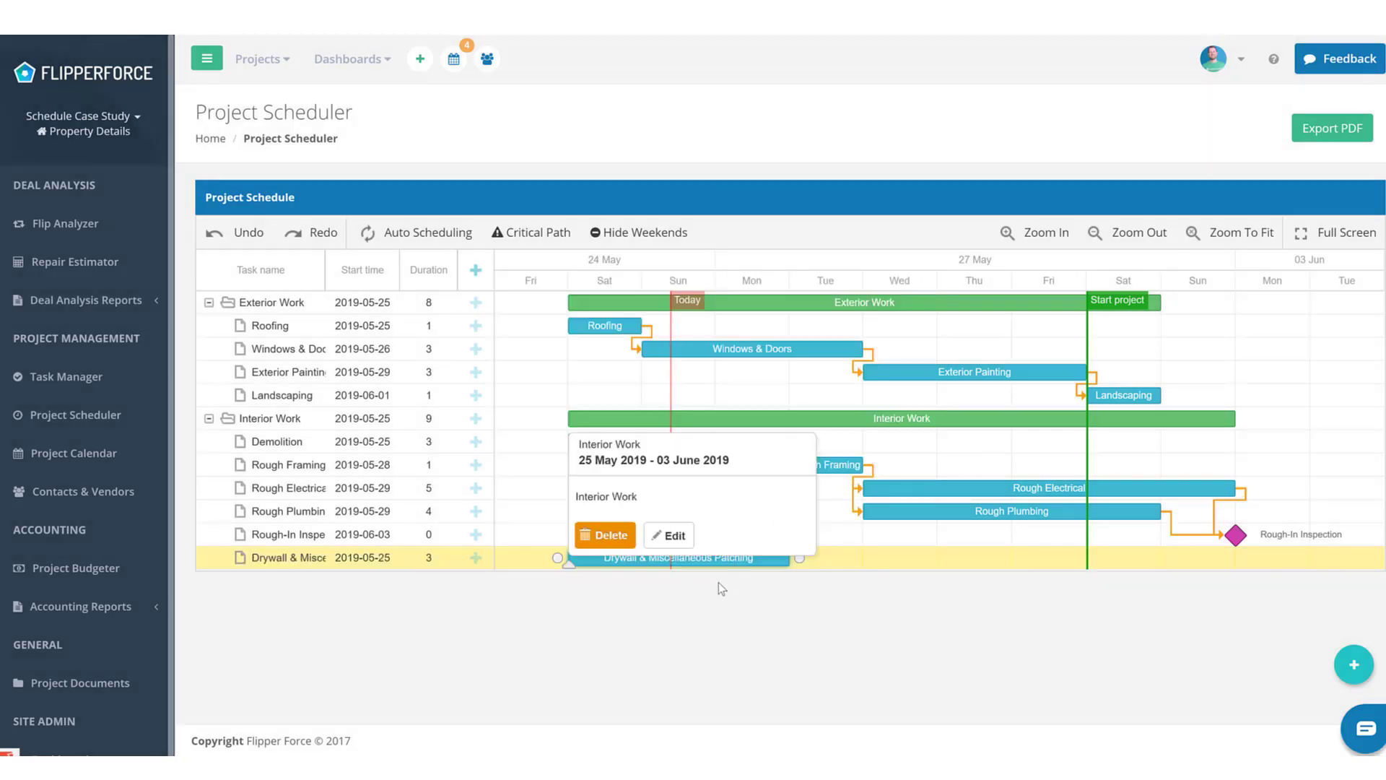
drag(616, 566, 1281, 567)
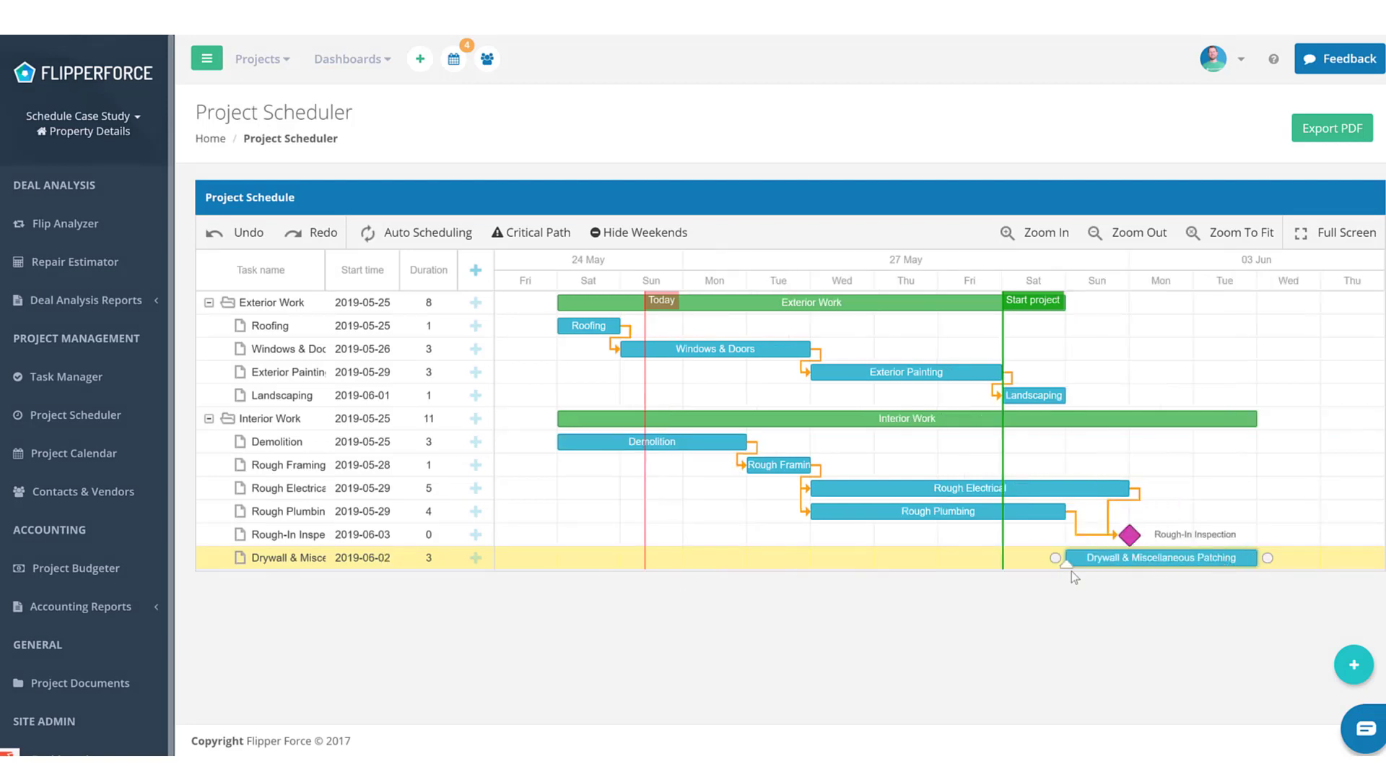
mouse_move(1092, 562)
mouse_down()
mouse_move(1171, 560)
mouse_move(1077, 558)
mouse_up()
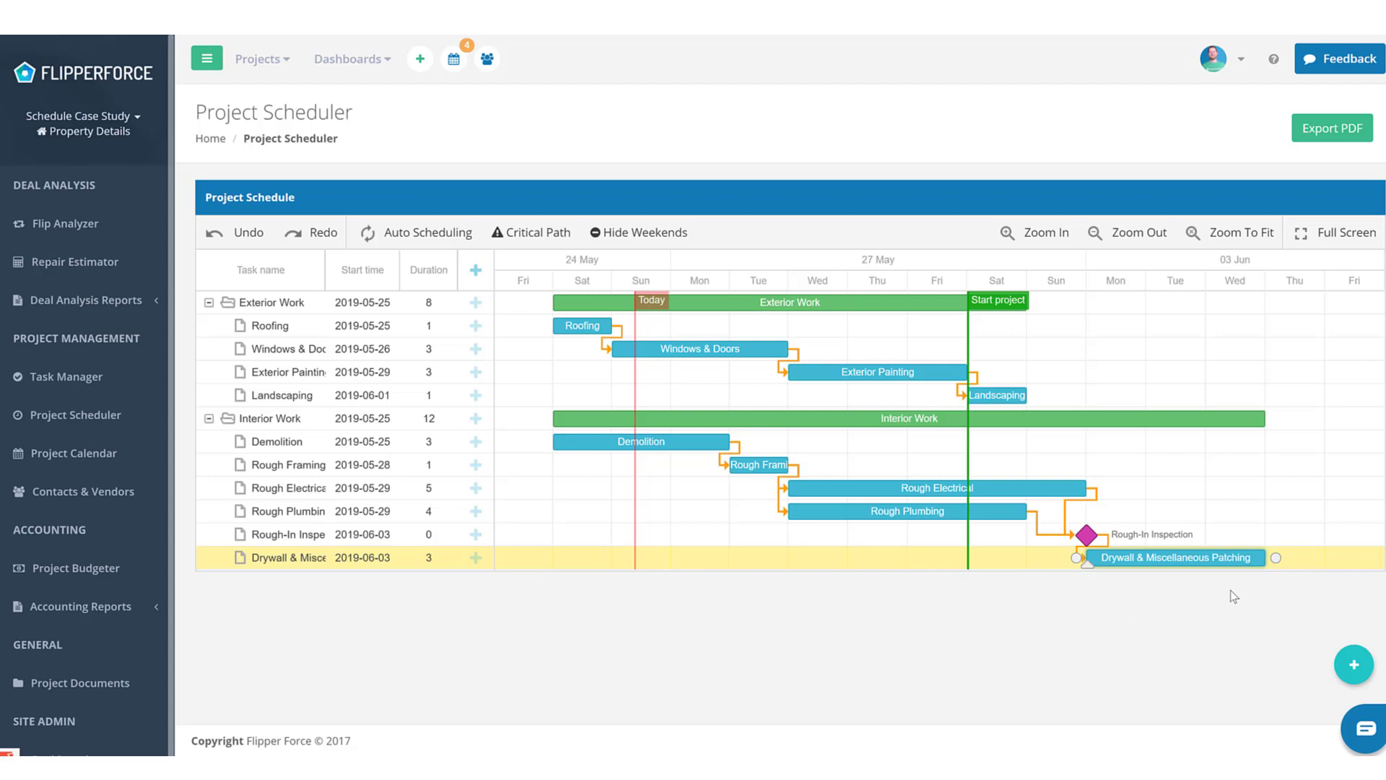
Add a top-level task described as "Interior Doors & Trim" with a duration of 4 days and save it
click(477, 272)
double_click(593, 347)
triple_click(593, 347)
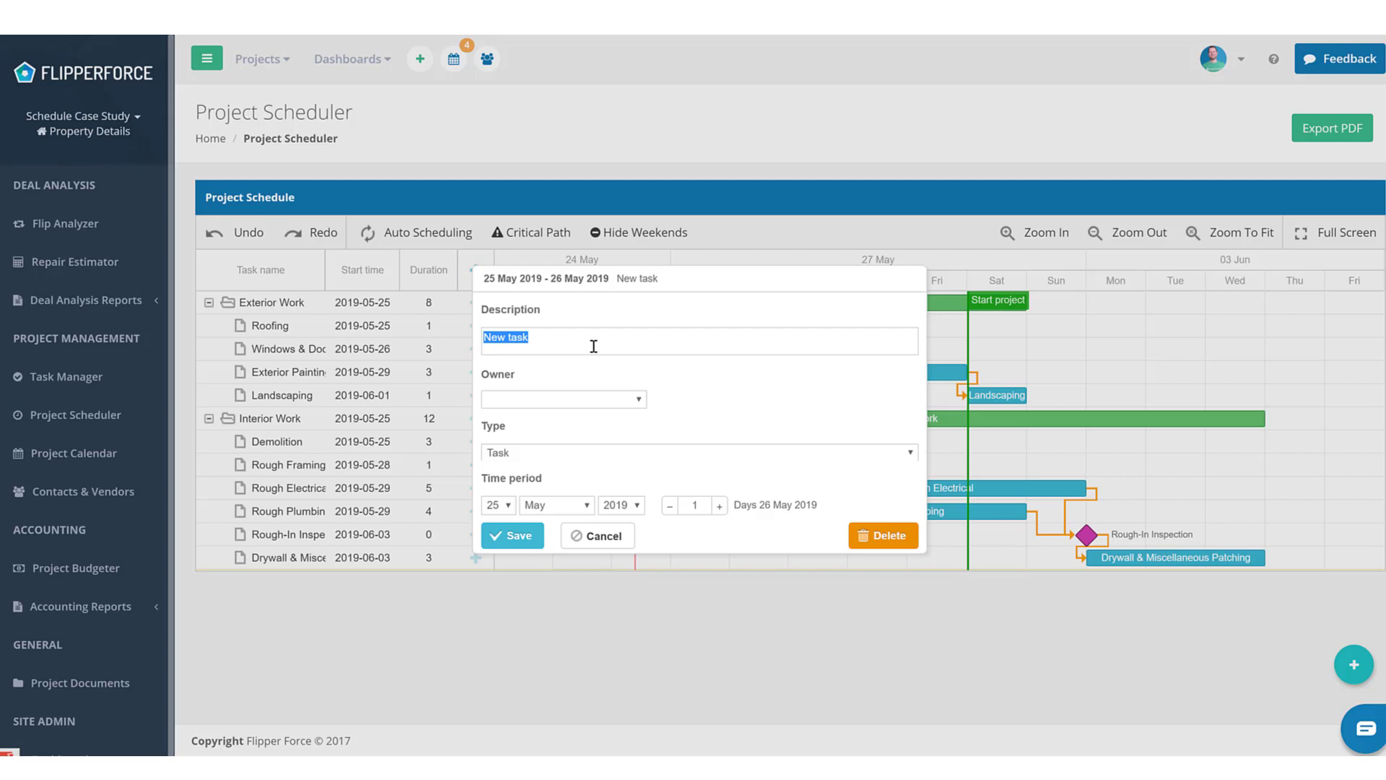
text(Interior Doos & Trim)
click(540, 337)
text(r)
click(720, 508)
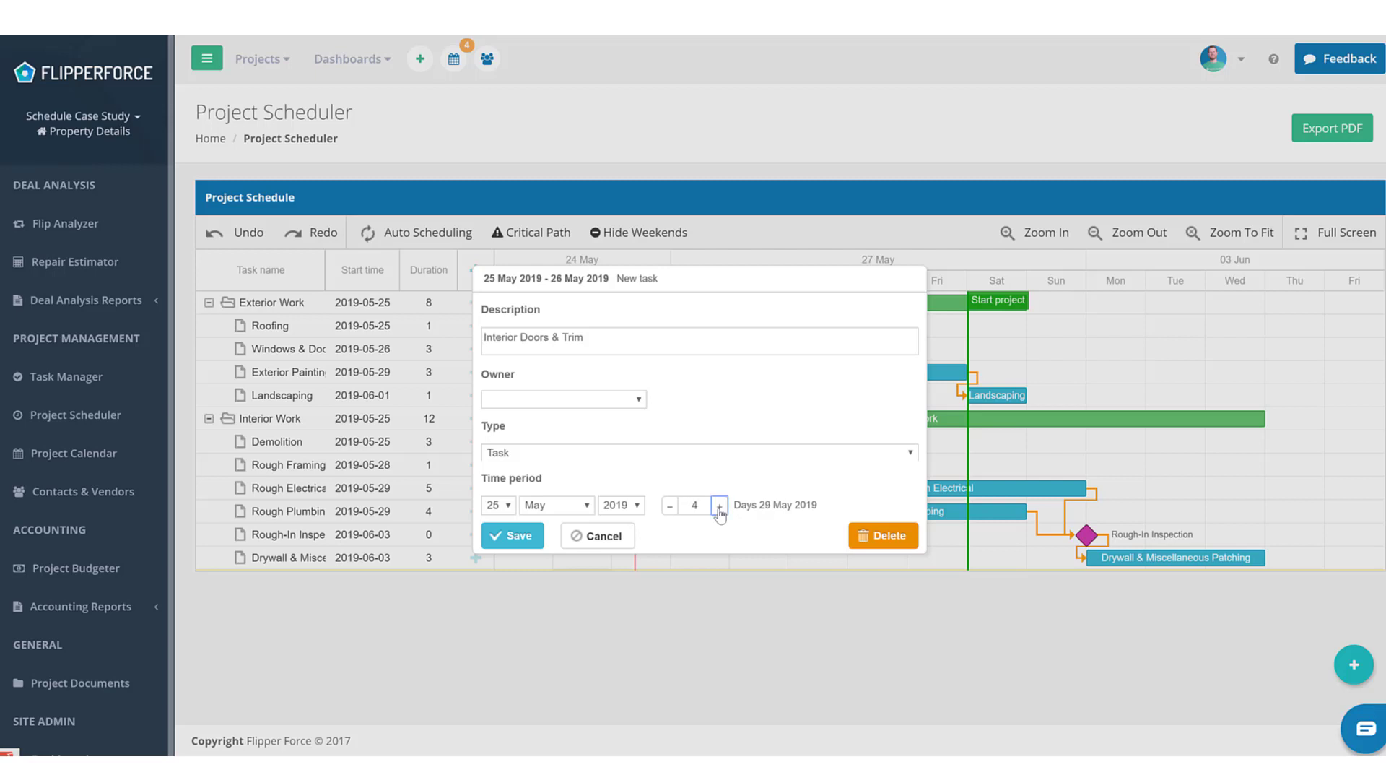
click(538, 540)
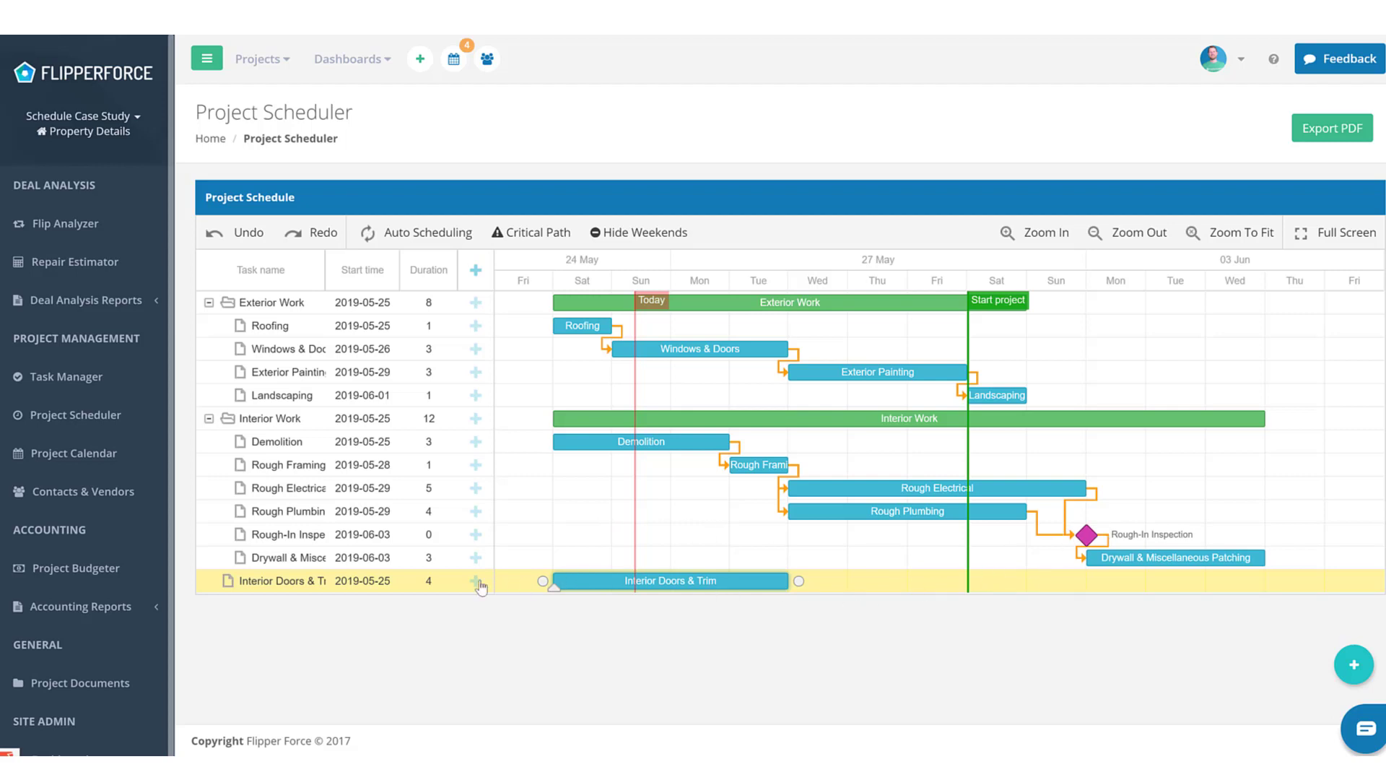
Set the duration of Interior Doors & Trim to 5 days and nest the task under Interior Work
double_click(431, 587)
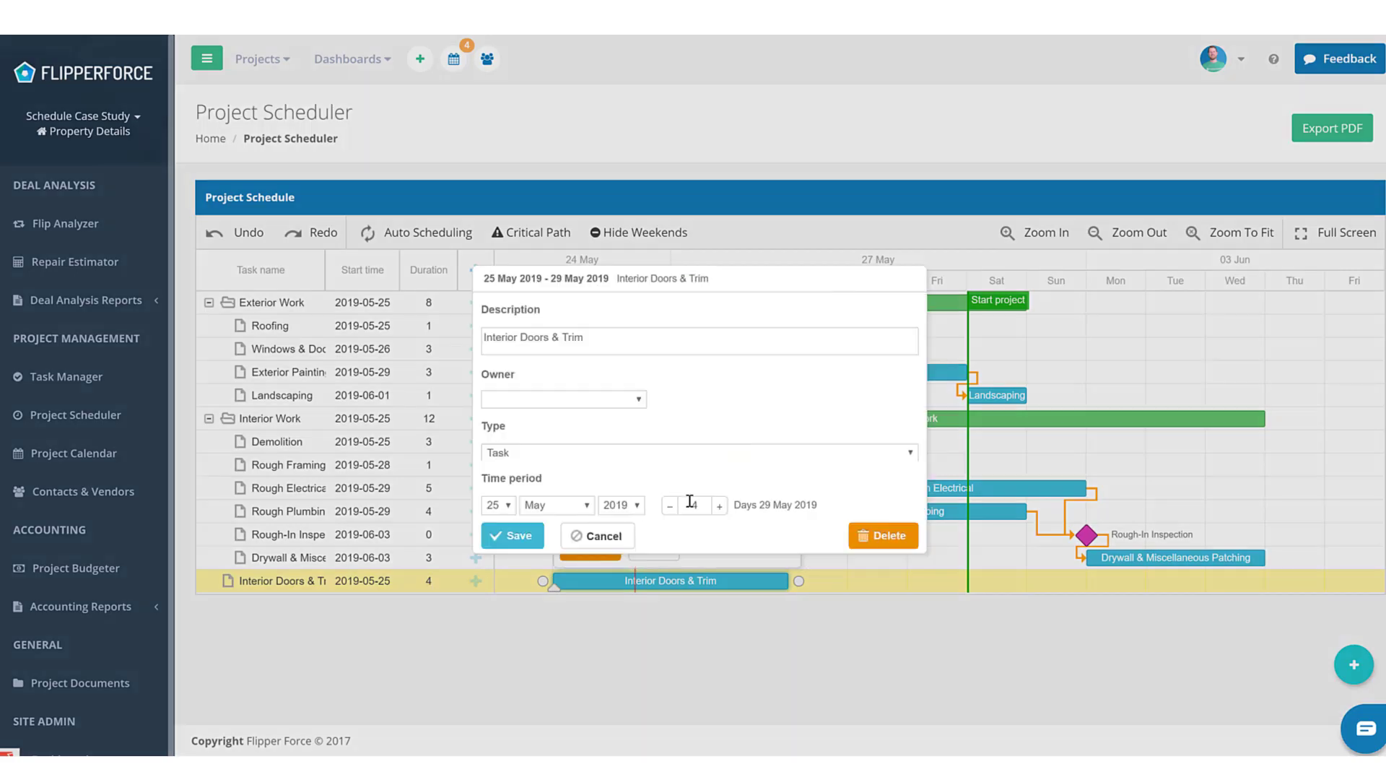
click(720, 505)
click(517, 536)
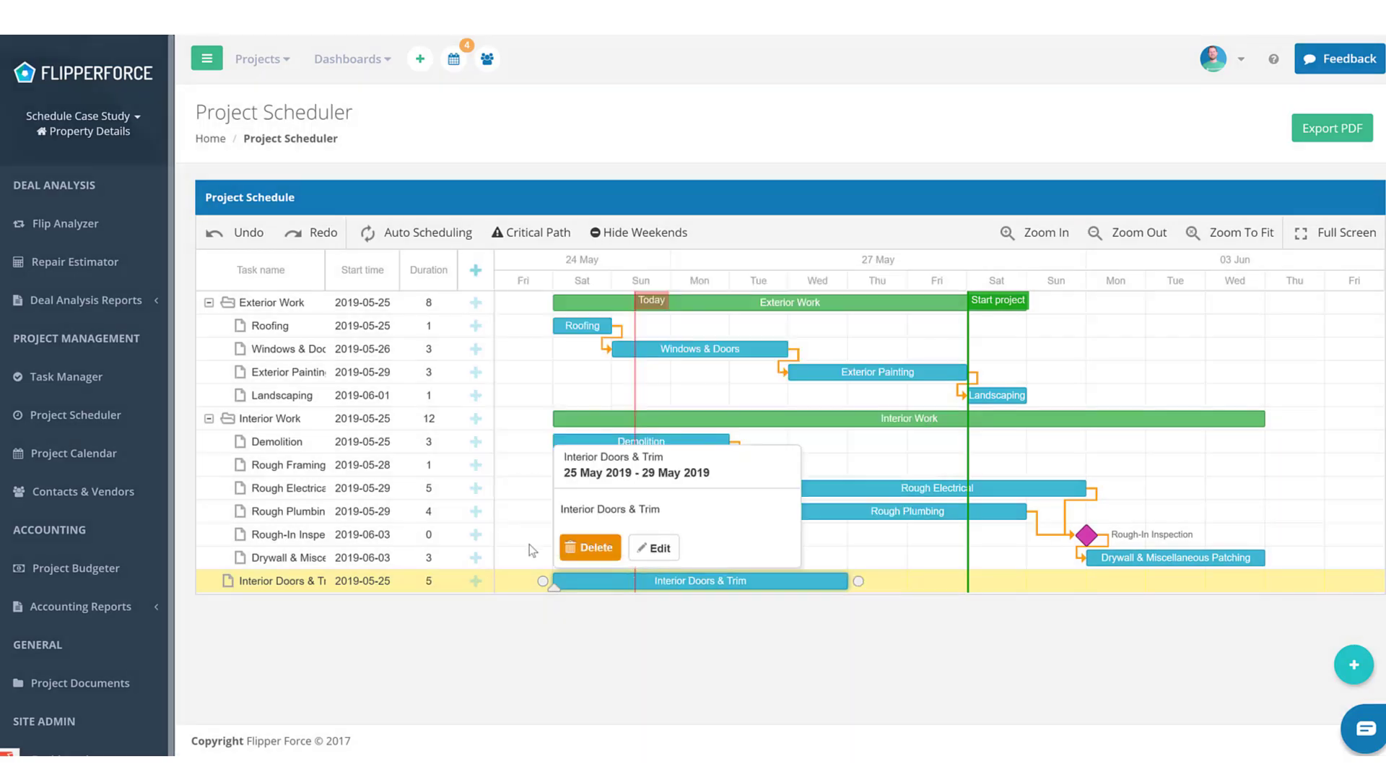
drag(226, 582, 298, 582)
Move Interior Doors & Trim to start on 6 June 2019 and link the end of Drywall & Miscellaneous Patching to its start
drag(606, 591, 1265, 584)
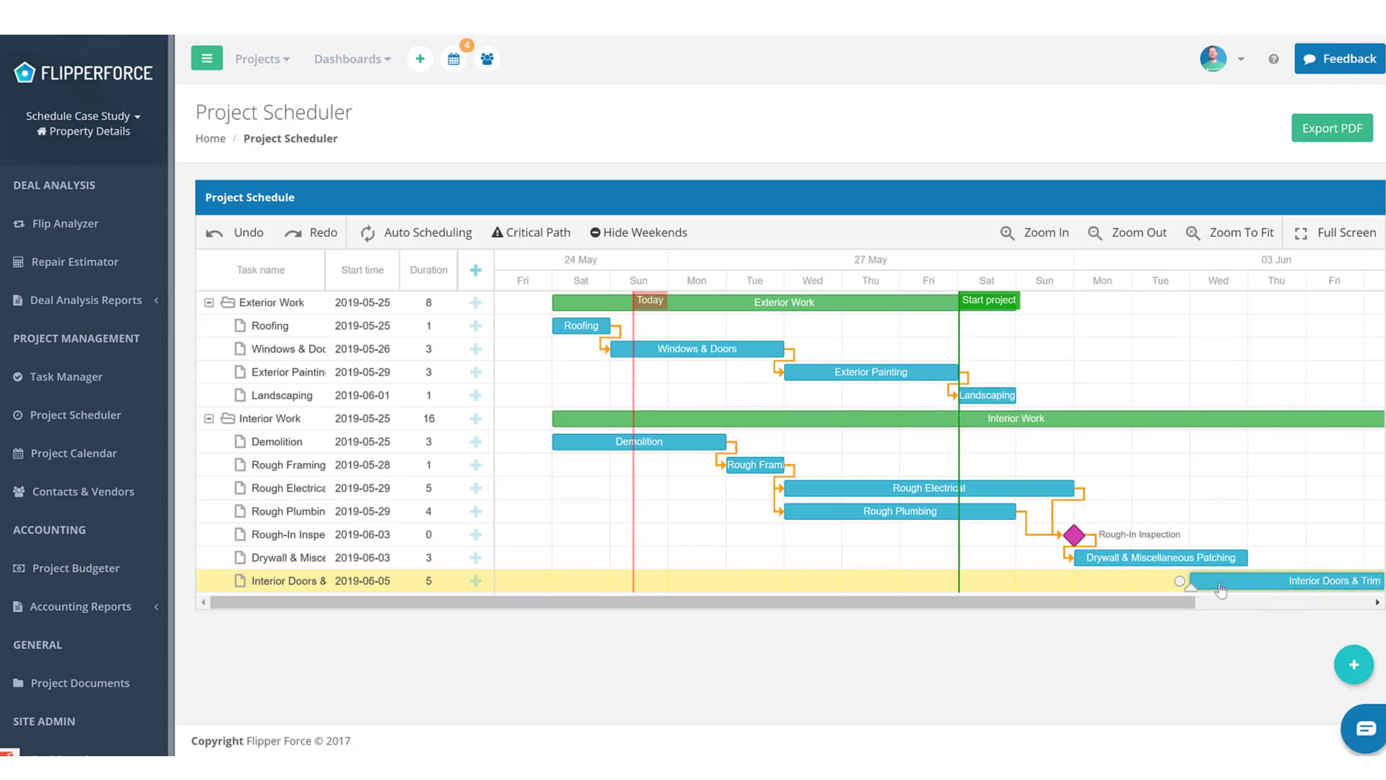
mouse_move(1257, 565)
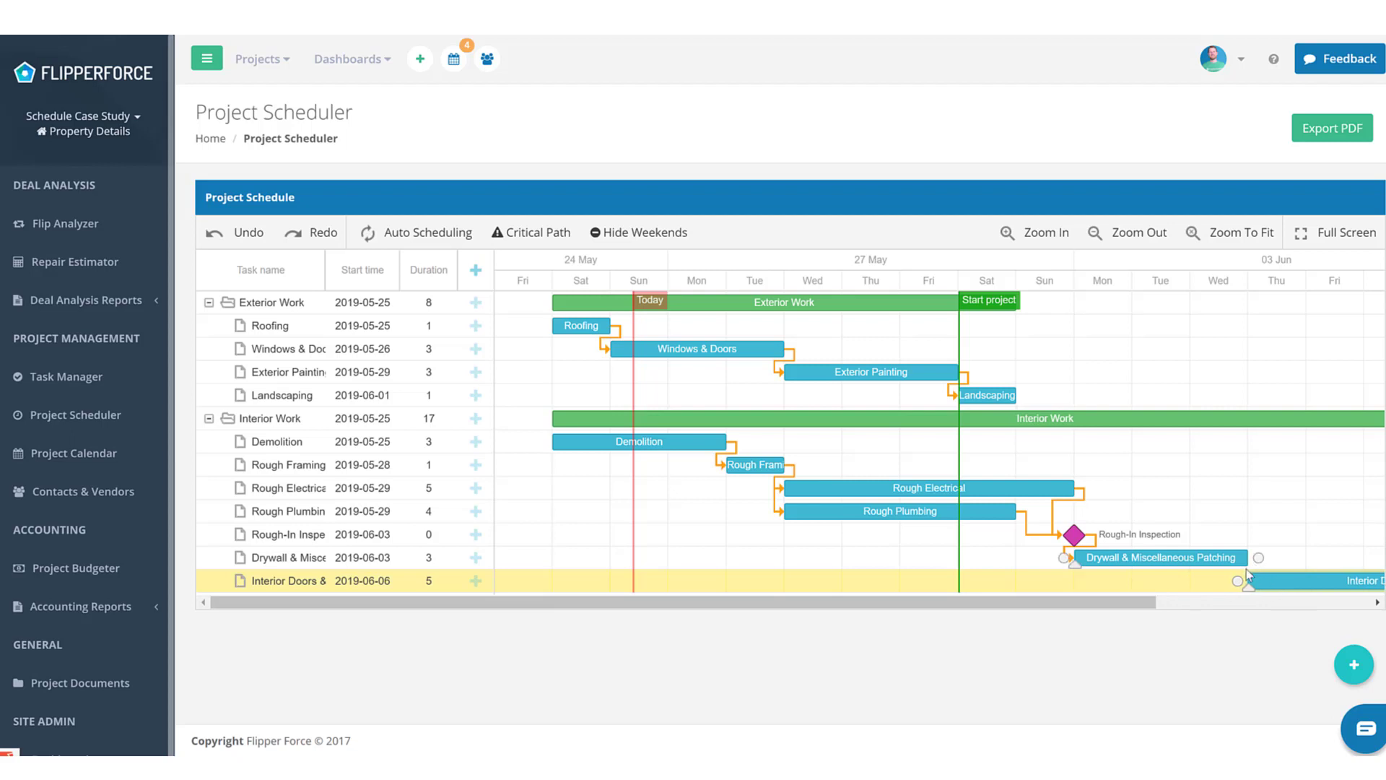
scroll(1357, 602, right, 3)
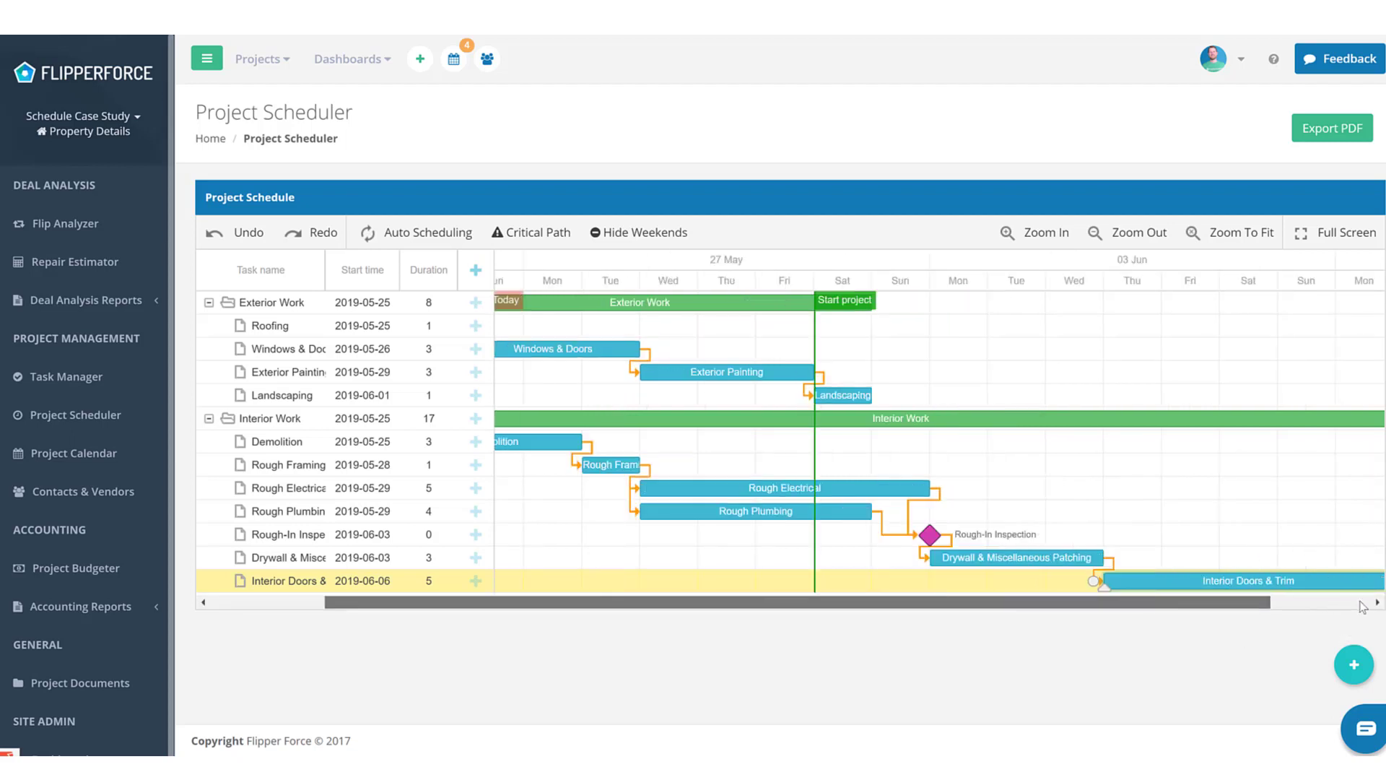
scroll(1362, 608, right, 2)
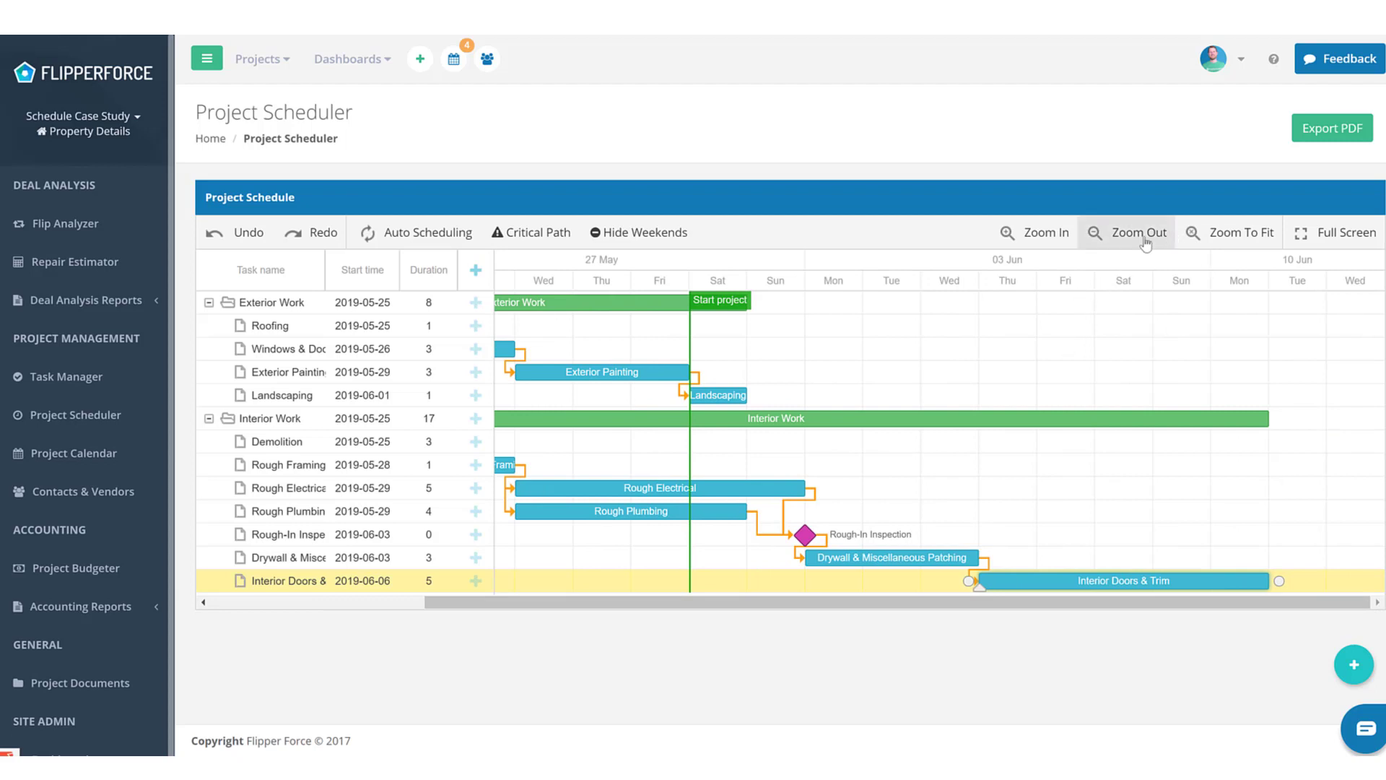
Add a subtask described as "Interior Painting" under Interior Work and save it
click(1228, 233)
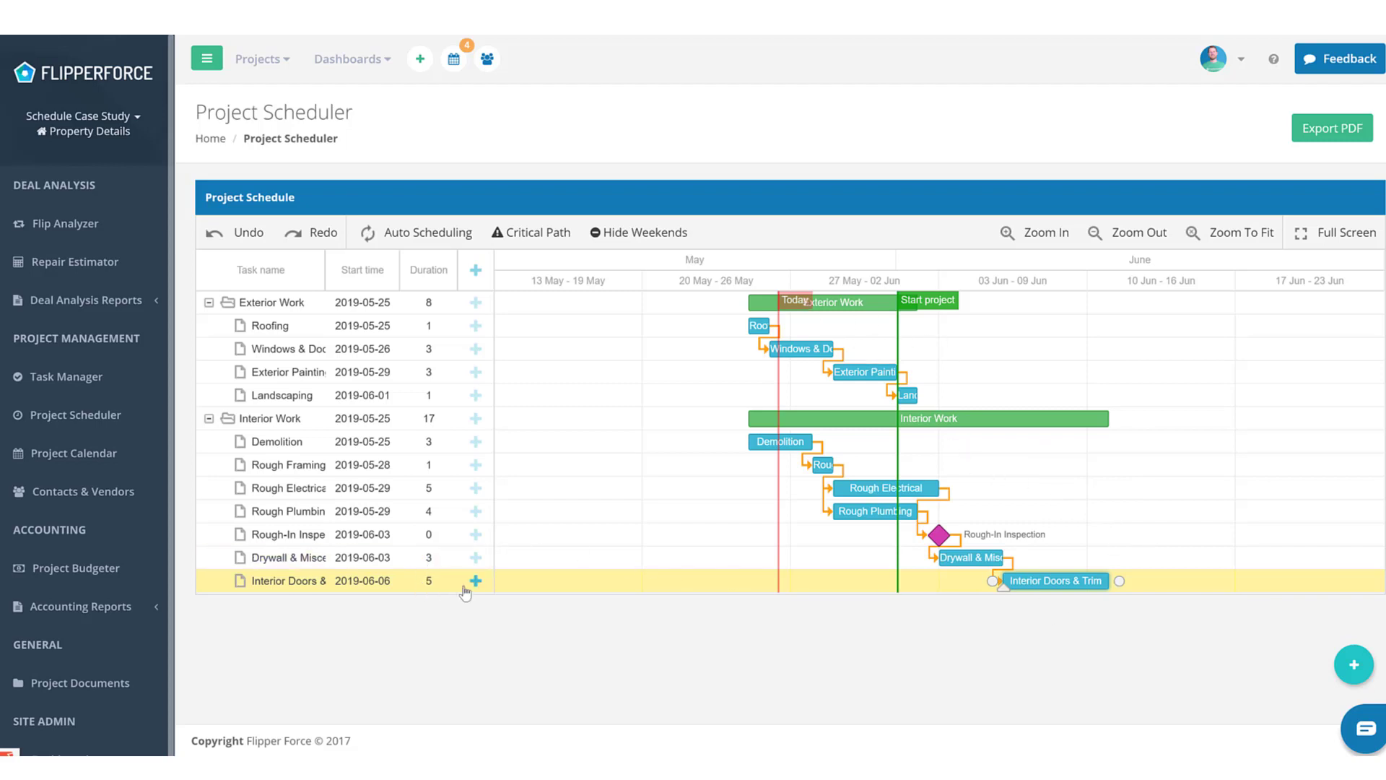
click(480, 425)
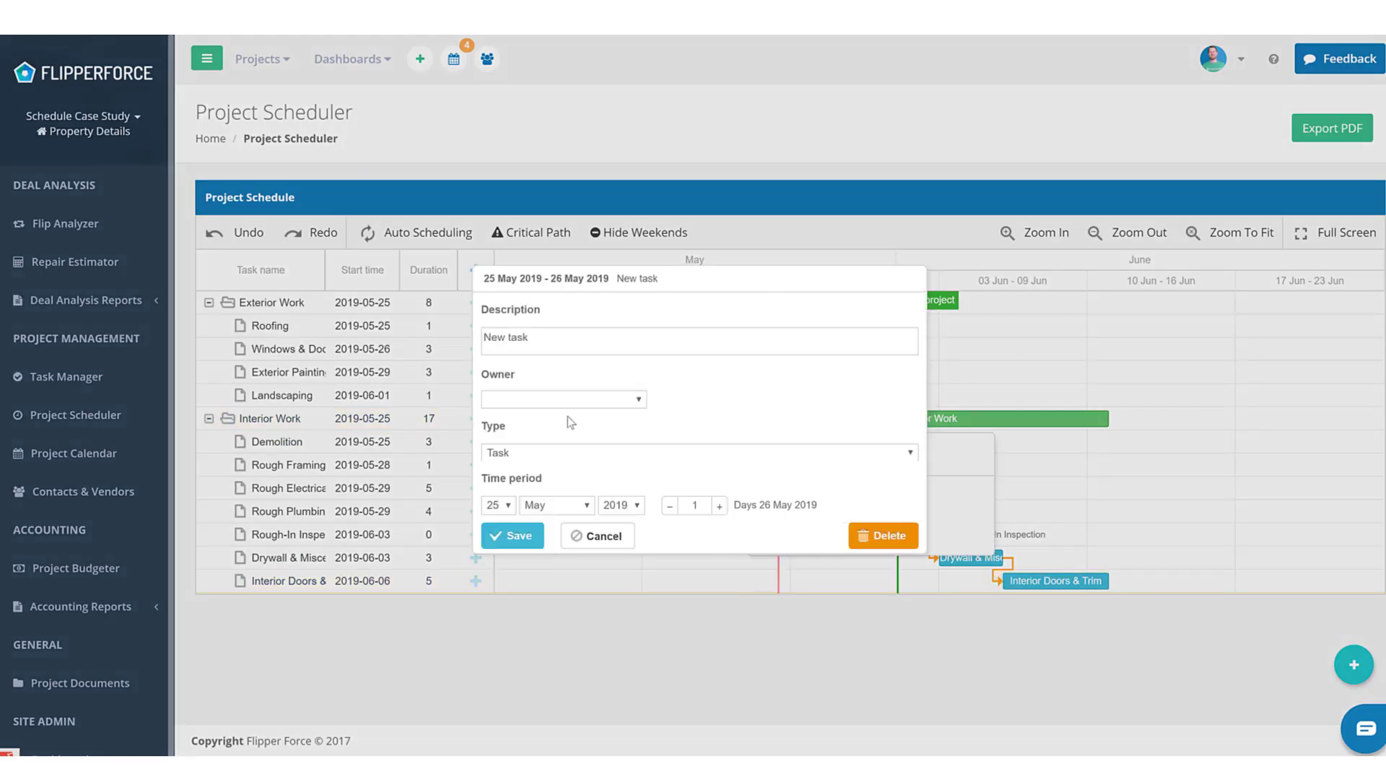
triple_click(599, 348)
text(Interior Painting)
click(517, 537)
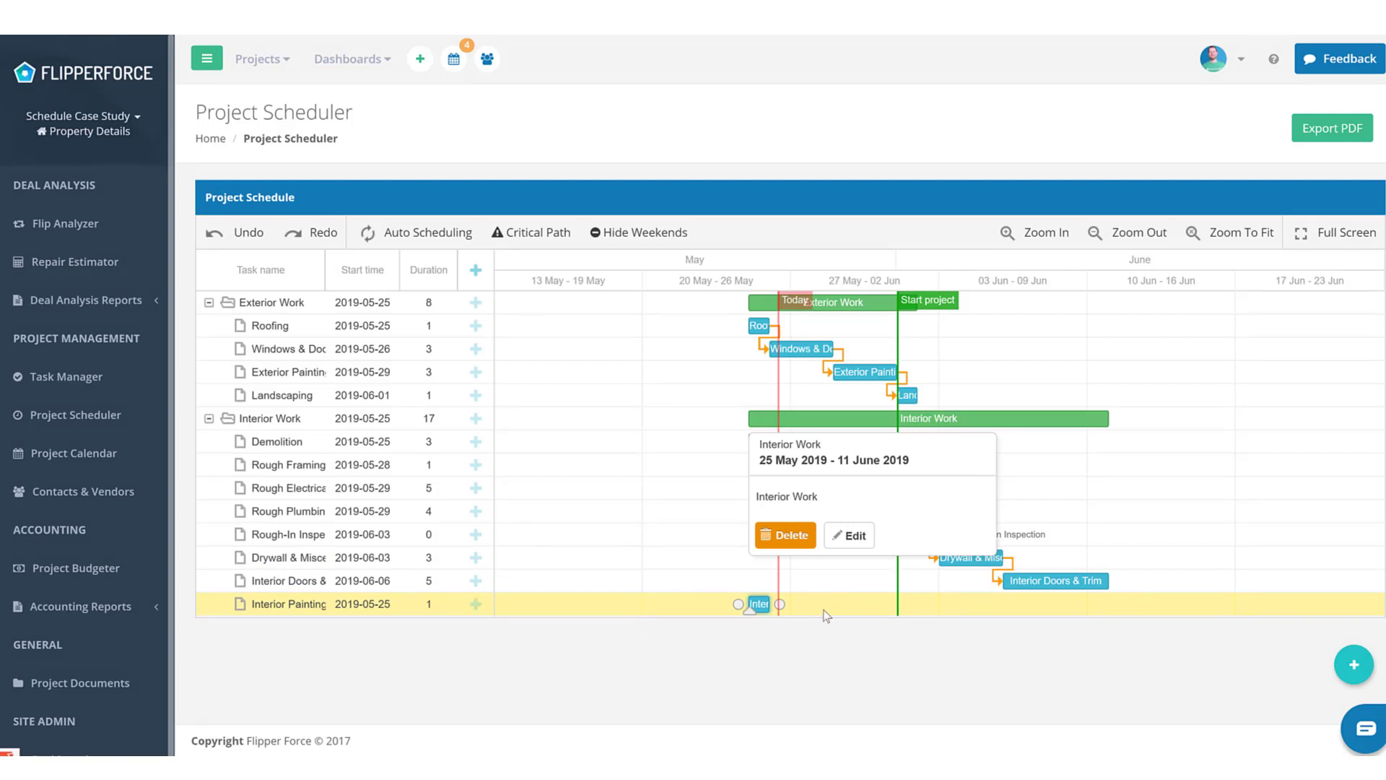
Schedule Interior Painting to start on 11 June 2019 for 4 days, linked from the end of Interior Doors & Trim
mouse_move(759, 604)
mouse_down()
mouse_move(1135, 609)
mouse_move(1102, 609)
mouse_up()
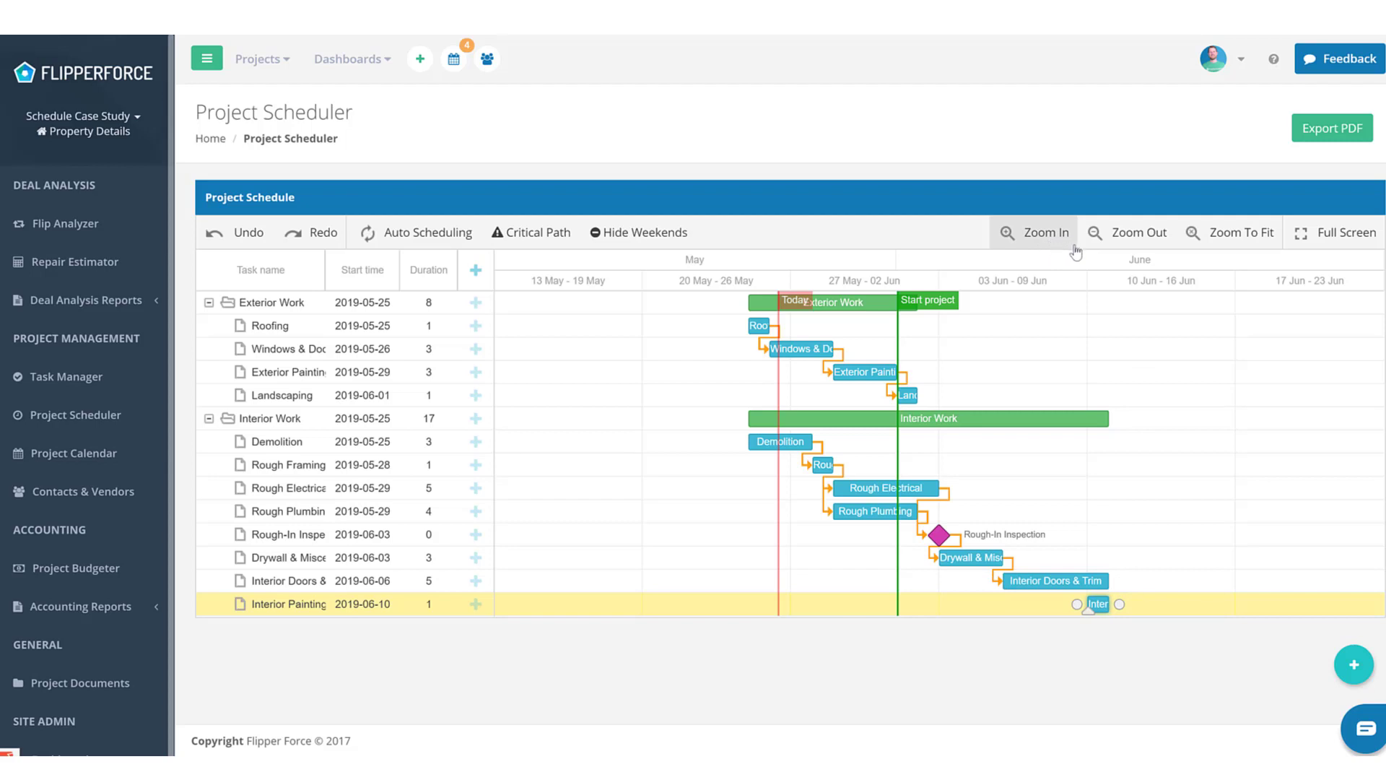
click(1034, 232)
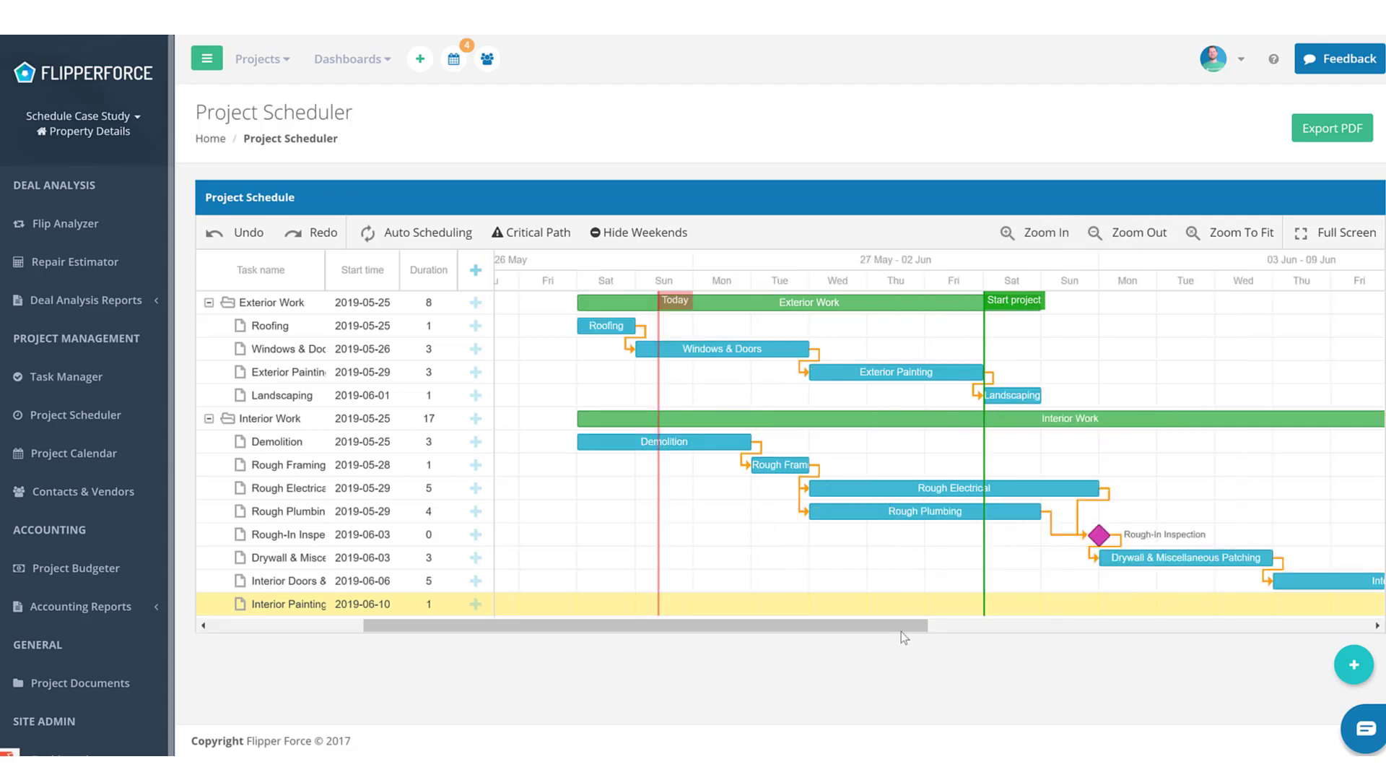
scroll(901, 631, right, 2)
scroll(1167, 638, right, 4)
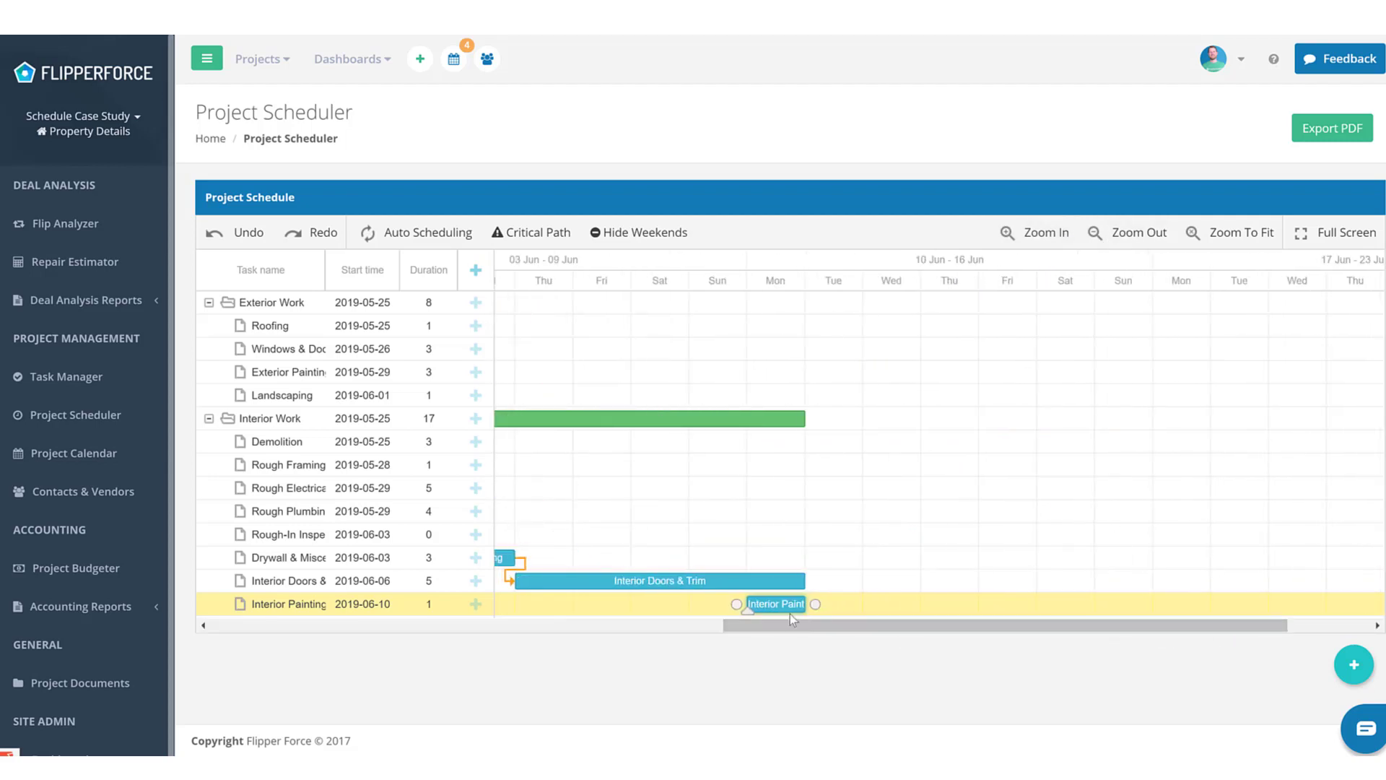
mouse_move(884, 608)
mouse_down()
mouse_move(798, 603)
mouse_move(980, 603)
mouse_up()
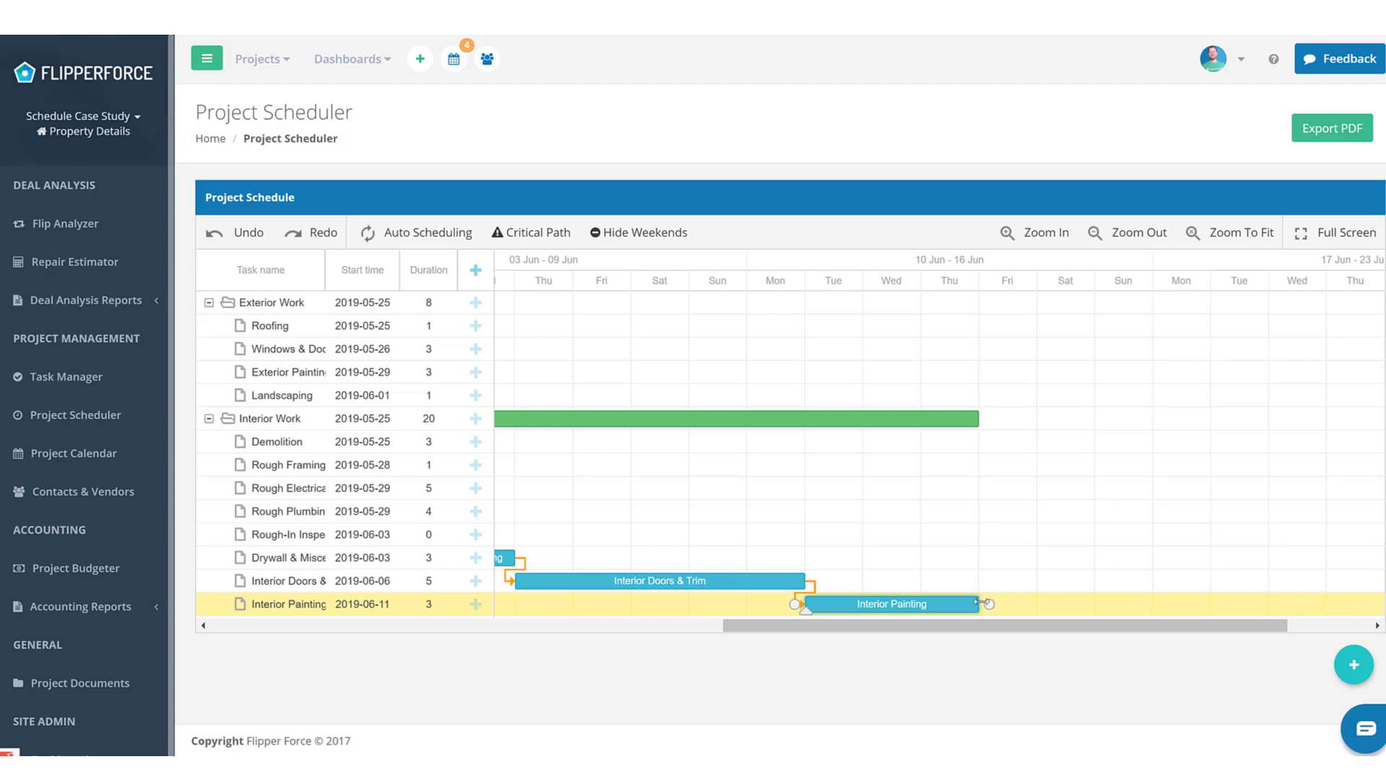
drag(981, 602, 1045, 609)
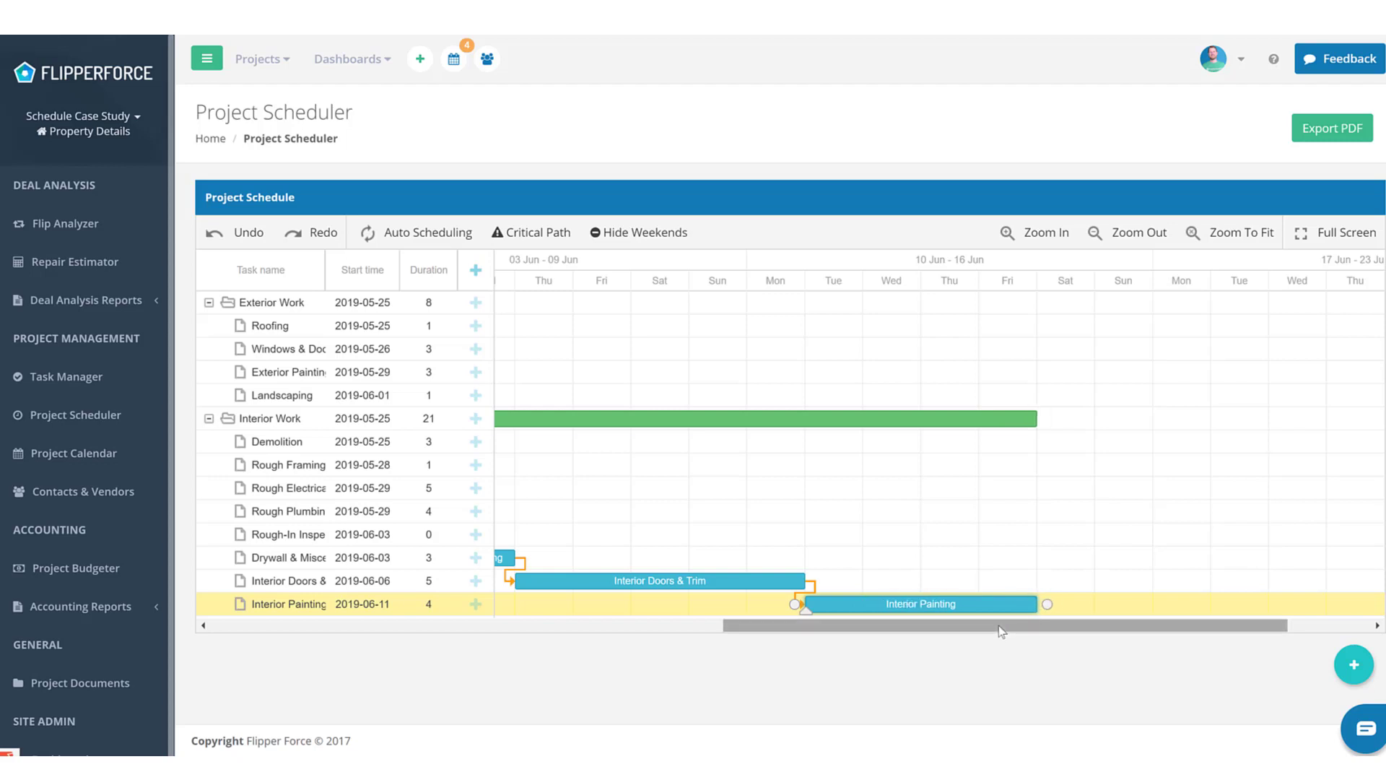
Add a top-level task described as "Cabinetry (Kitchen Cabinets & Vanities)" and save it
drag(1001, 631, 949, 635)
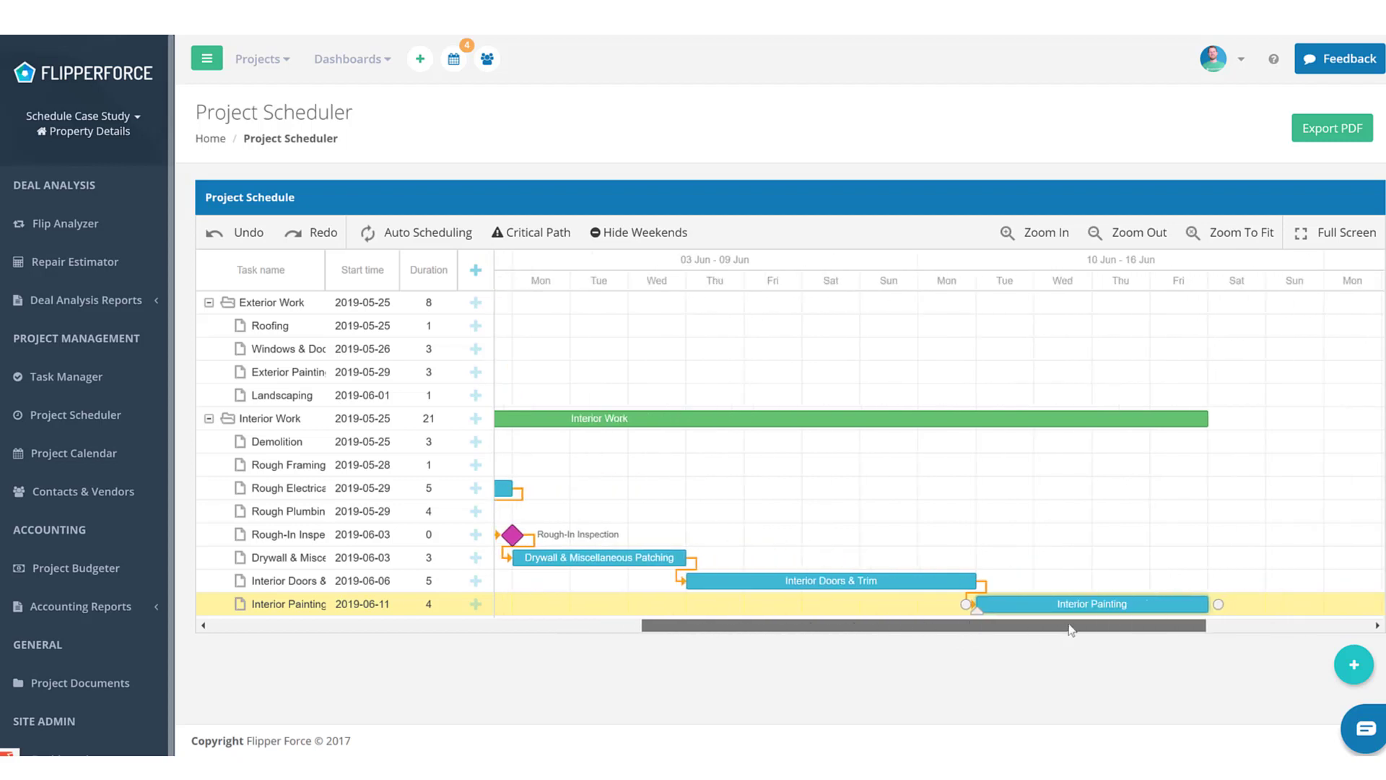
drag(1071, 629, 1150, 613)
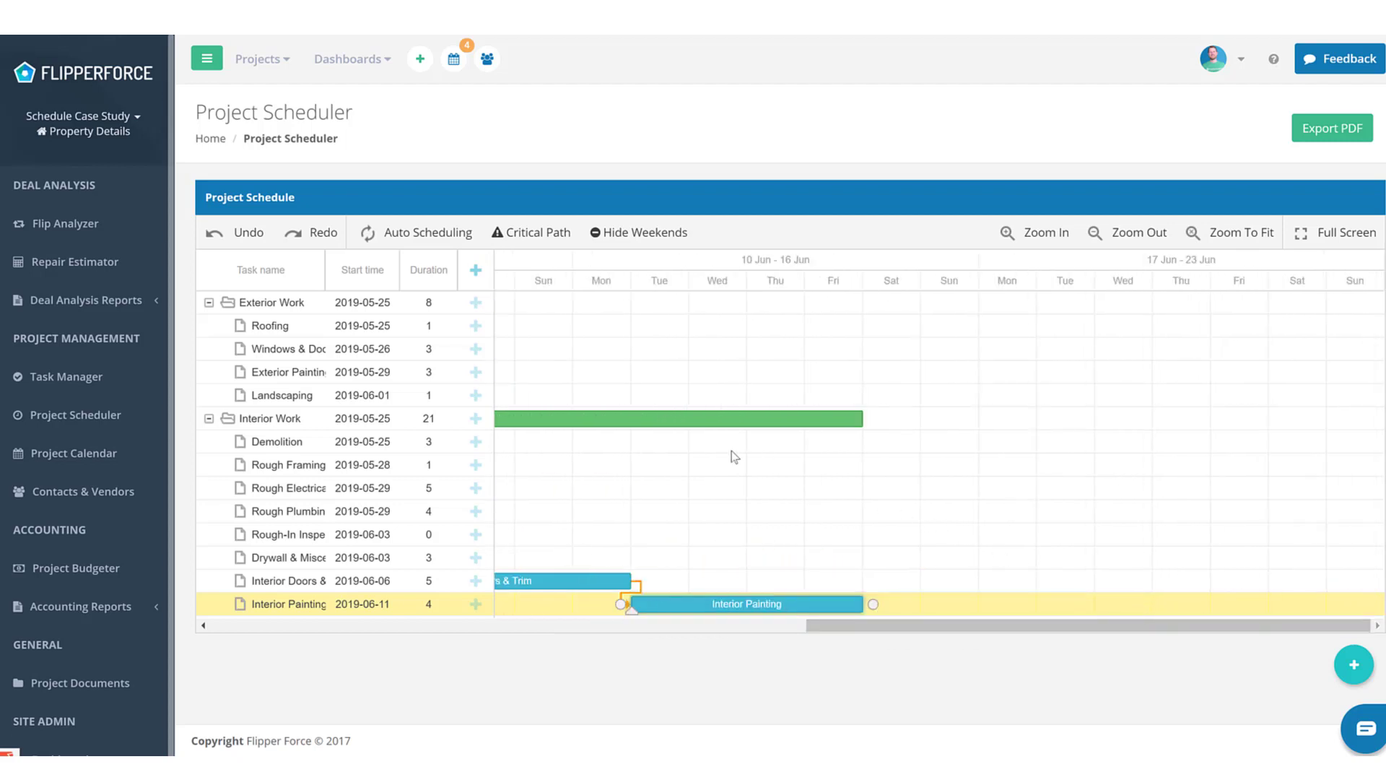
click(475, 270)
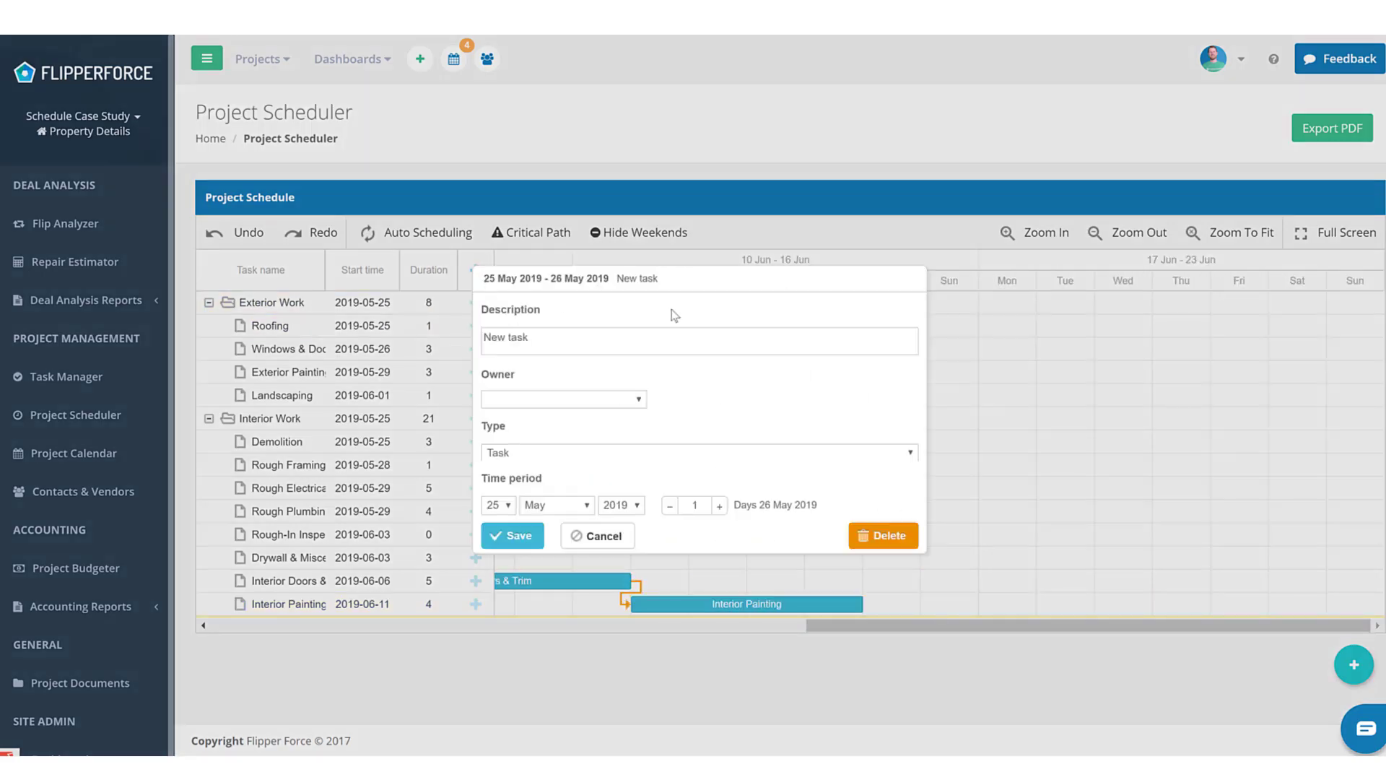
double_click(573, 339)
triple_click(574, 340)
text(Kitchen Cabinet)
key(ctrl+a)
text(Cabinetry (Kitchen Cabinets & Vanities))
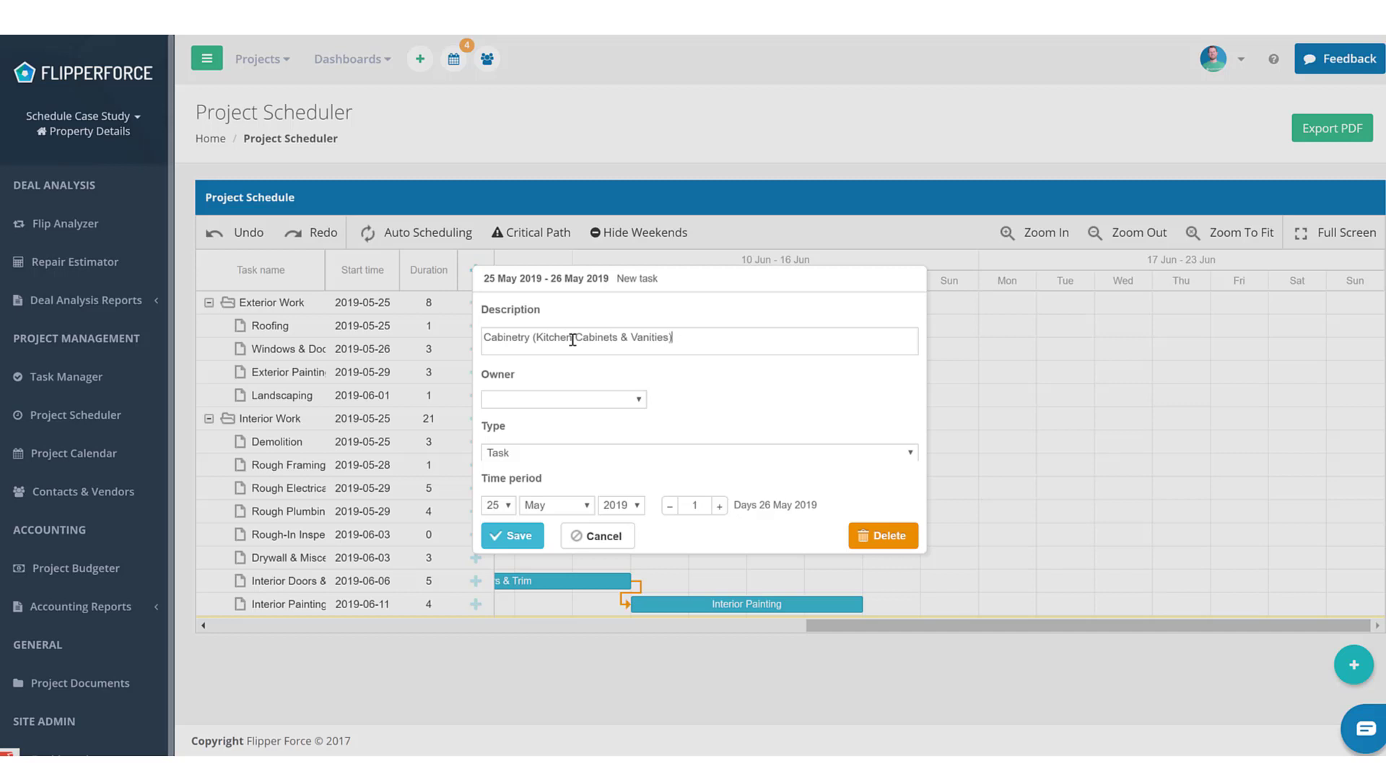
key(Return)
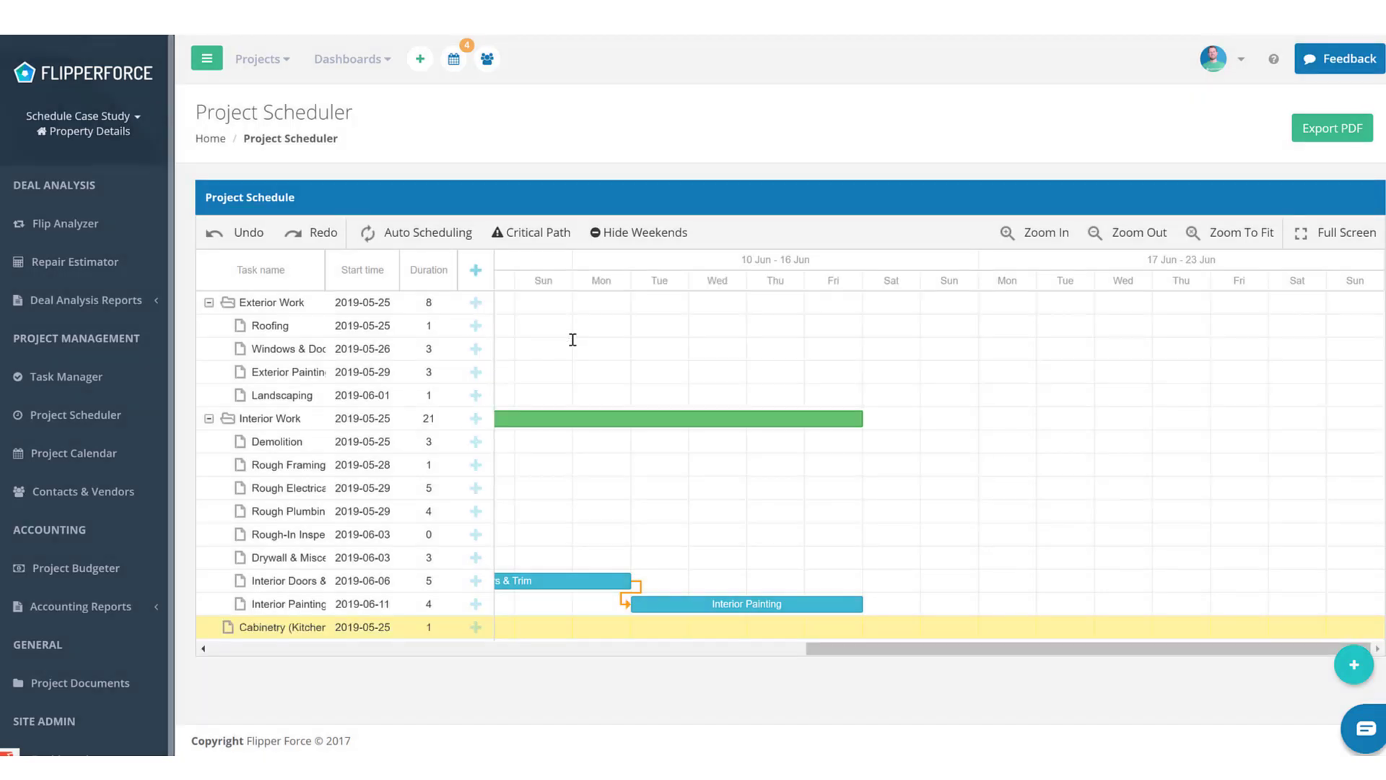
Schedule the Cabinetry task to start on 15 June 2019 for 5 days, linked from the end of Interior Painting
drag(860, 649, 704, 649)
scroll(344, 607, left, 10)
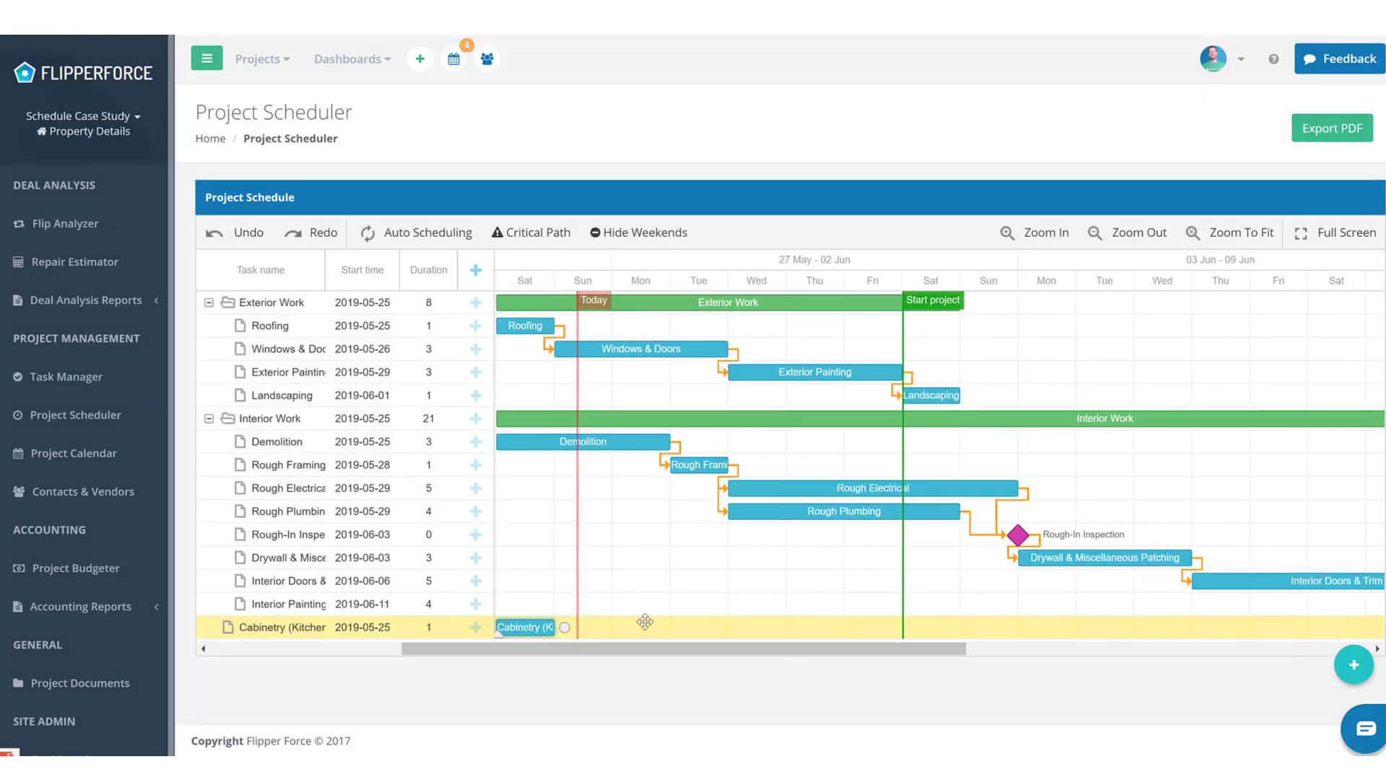
drag(503, 628, 1152, 624)
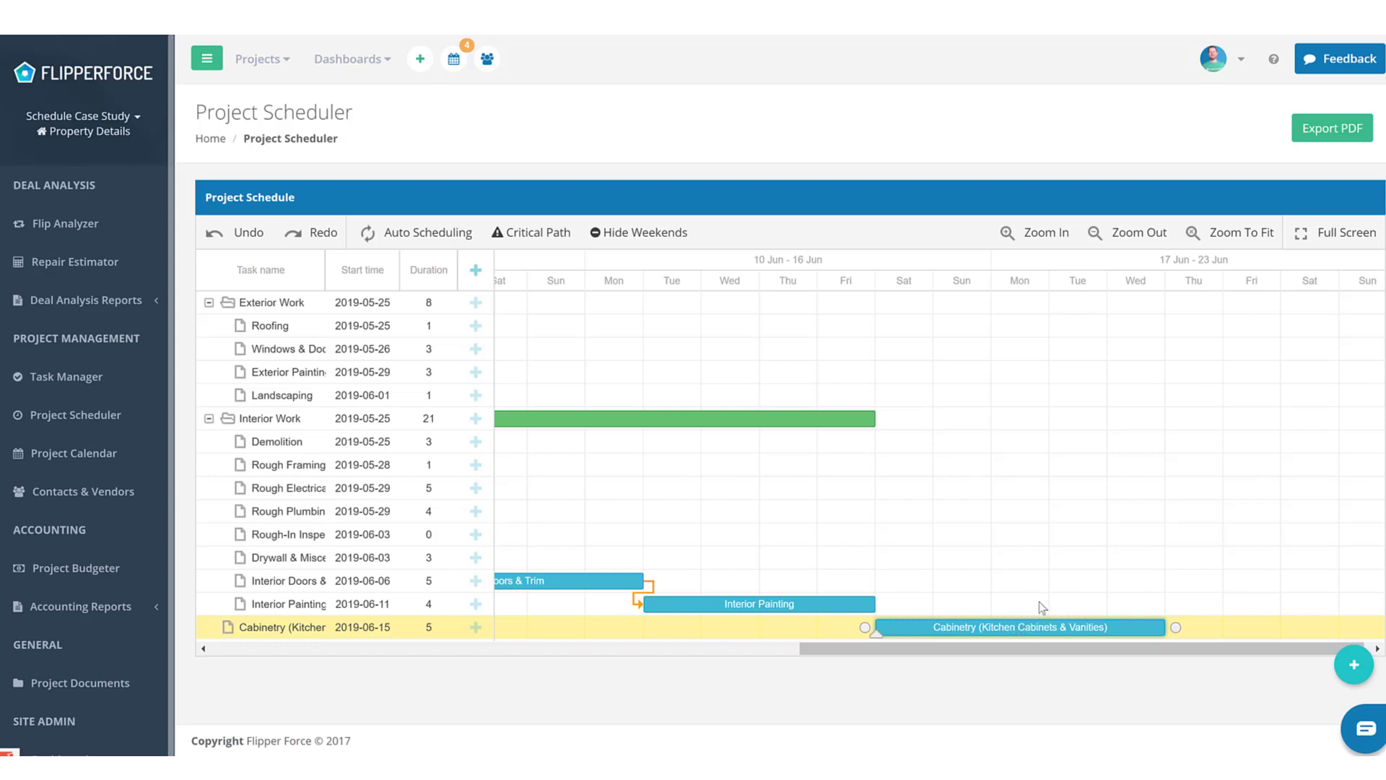
mouse_move(885, 609)
drag(886, 607, 866, 626)
Add a top-level task described as "Tiling (Bathroom Finishes)" and save it
click(477, 270)
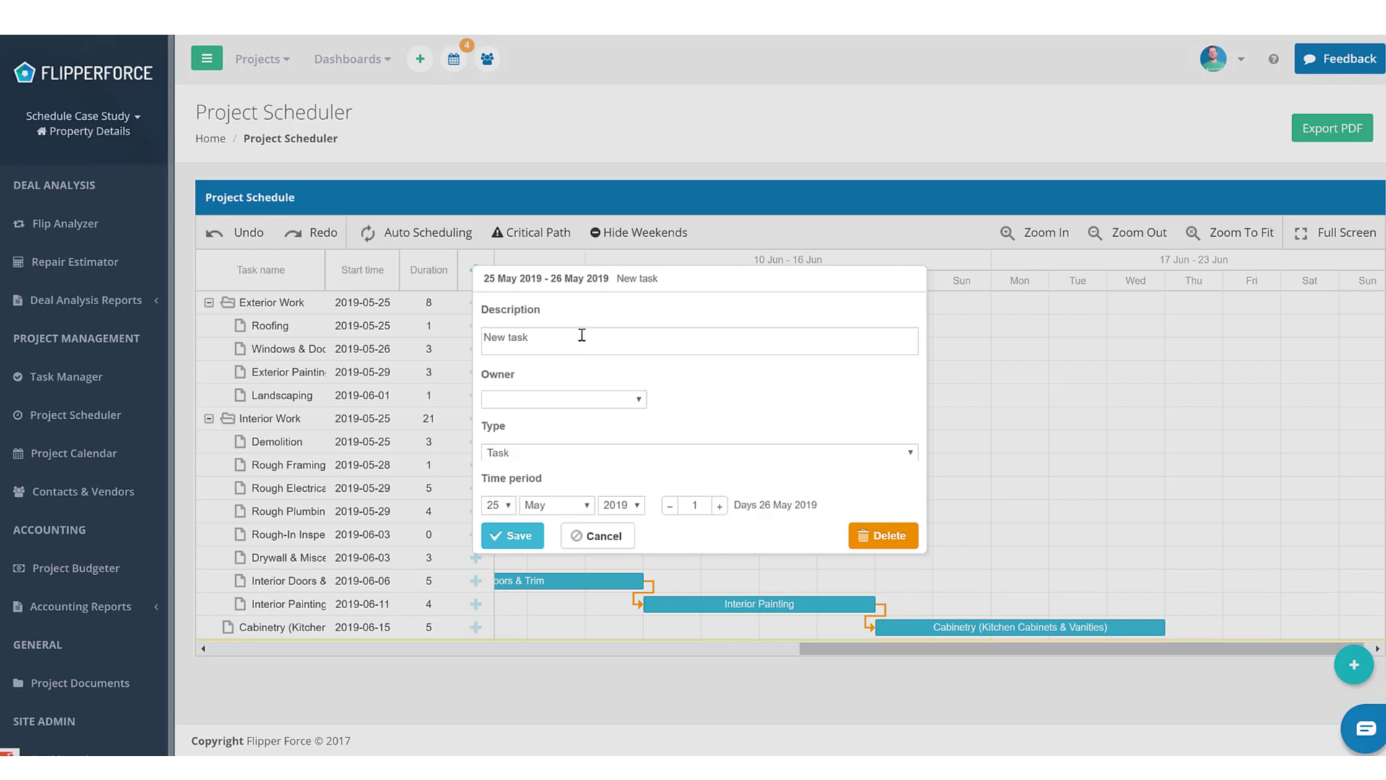
key(ctrl+shift+Left)
key(ctrl+shift+Left)
text(Tiling (Bathroom Finishes)
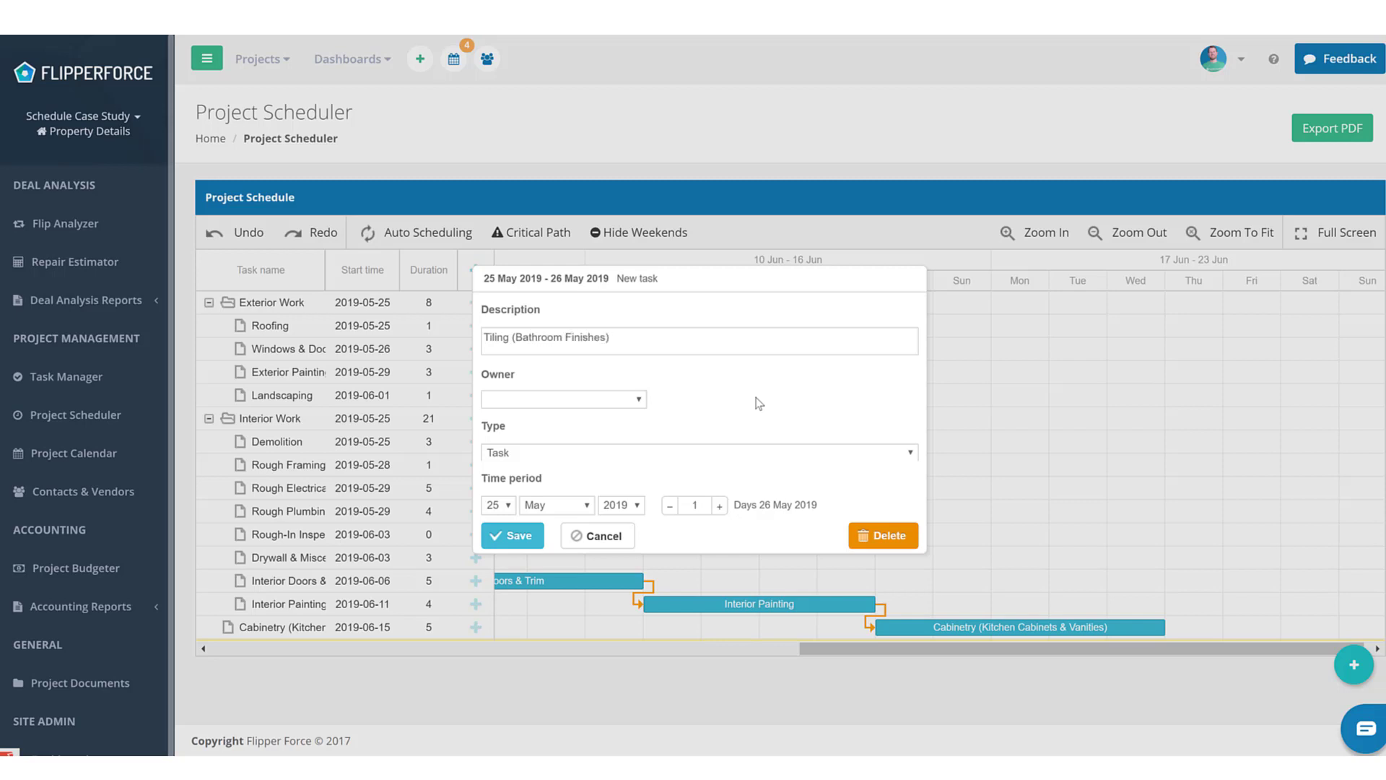
click(538, 540)
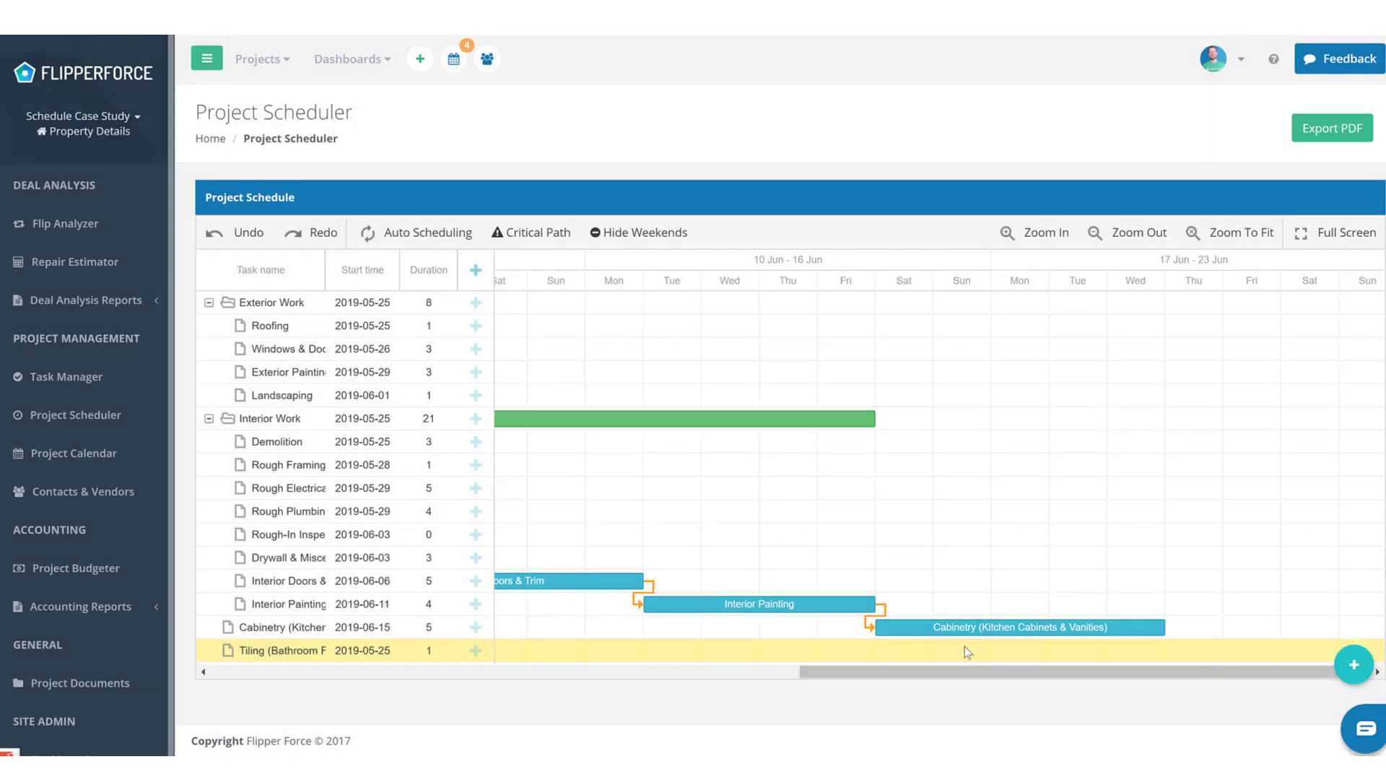
Move the Tiling task to start on 20 June 2019 and nest both Cabinetry and Tiling under Interior Work
scroll(870, 671, left, 10)
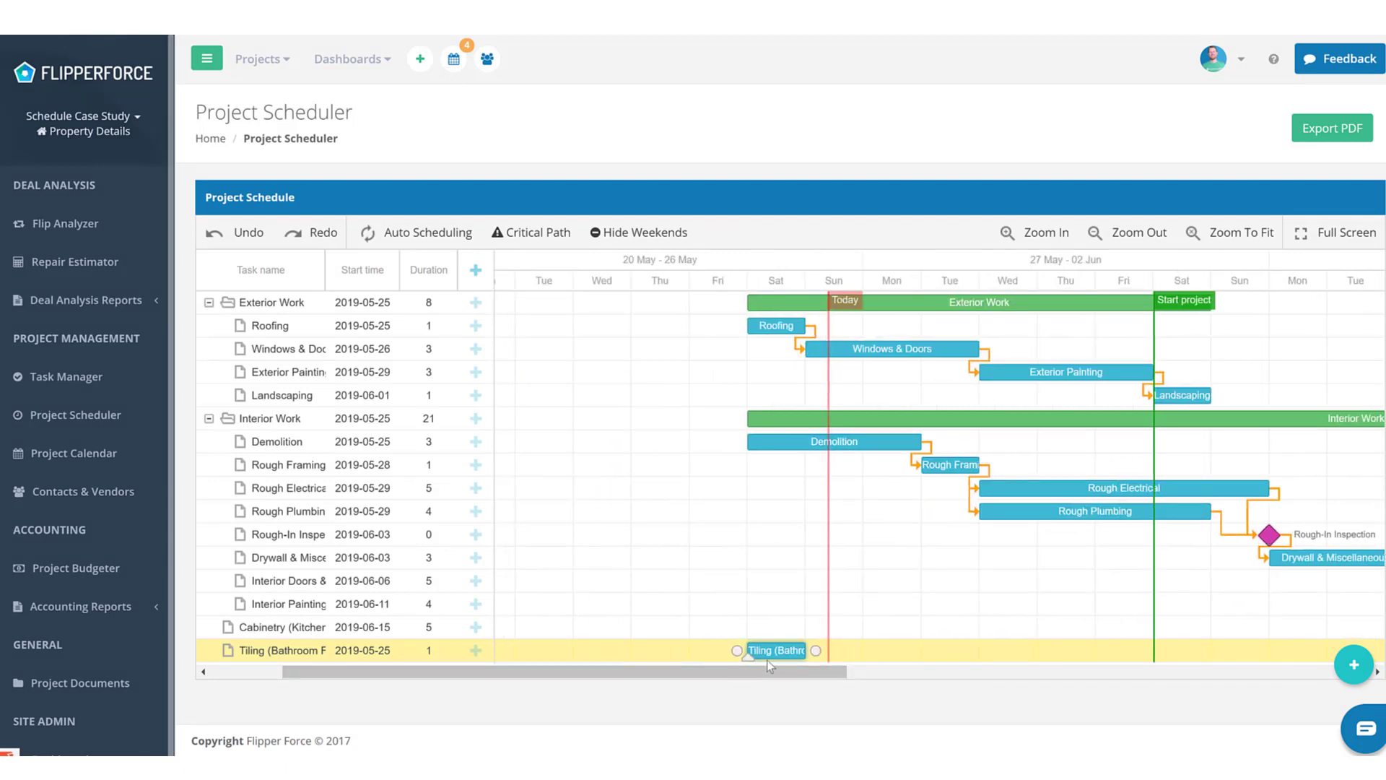
drag(780, 663, 1225, 661)
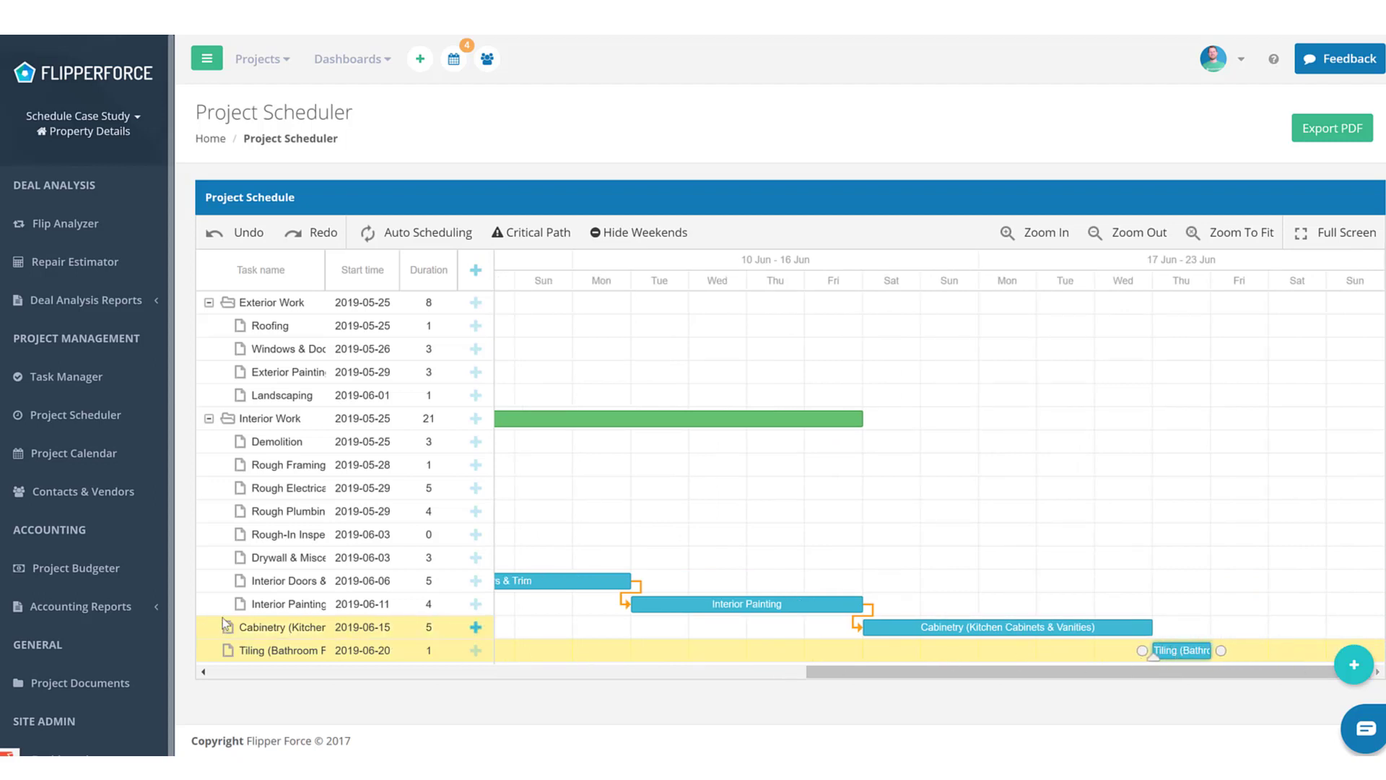
mouse_move(240, 612)
mouse_down()
mouse_move(339, 634)
mouse_move(375, 613)
mouse_move(368, 600)
mouse_move(238, 641)
mouse_move(274, 630)
mouse_move(278, 650)
mouse_up()
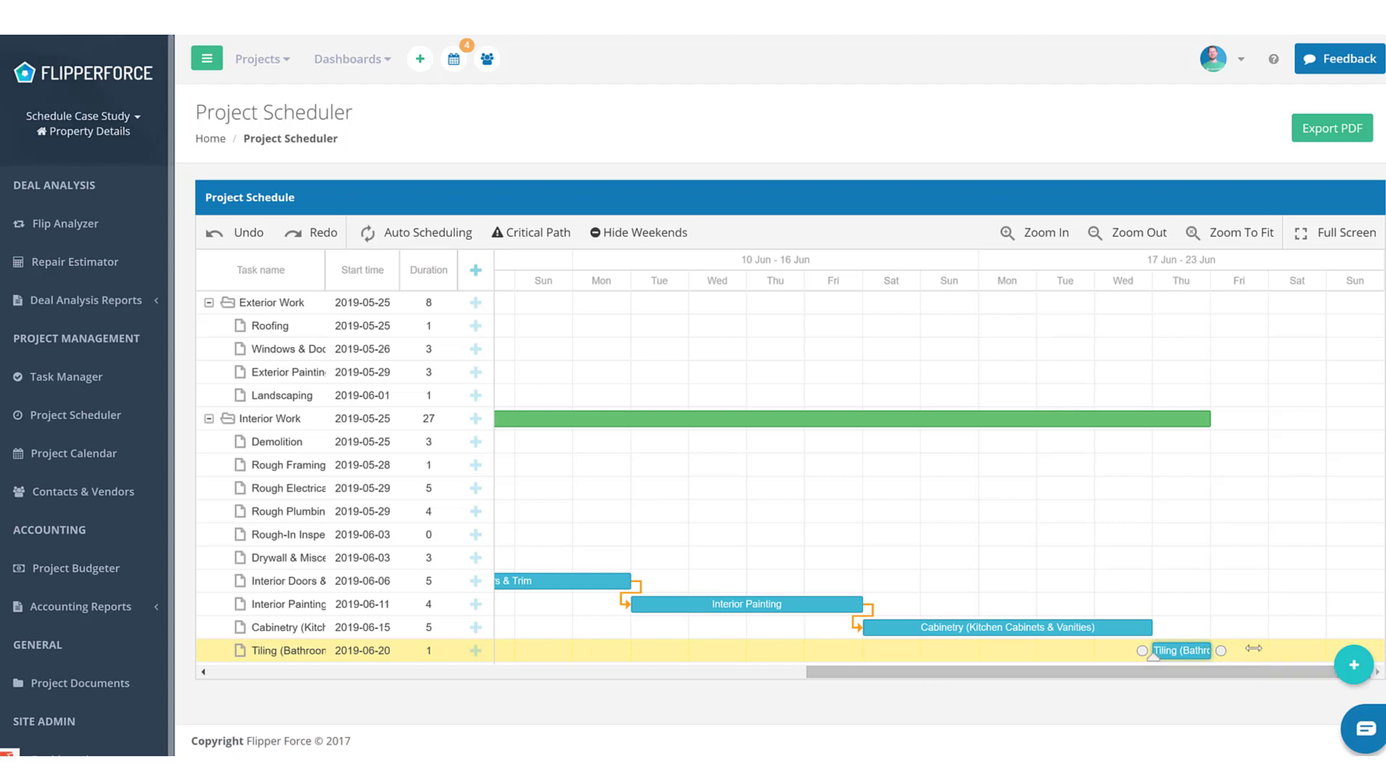
Set the duration of Tiling (Bathroom Finishes) to 6 days and link the end of Cabinetry to its start
drag(1254, 648, 1380, 644)
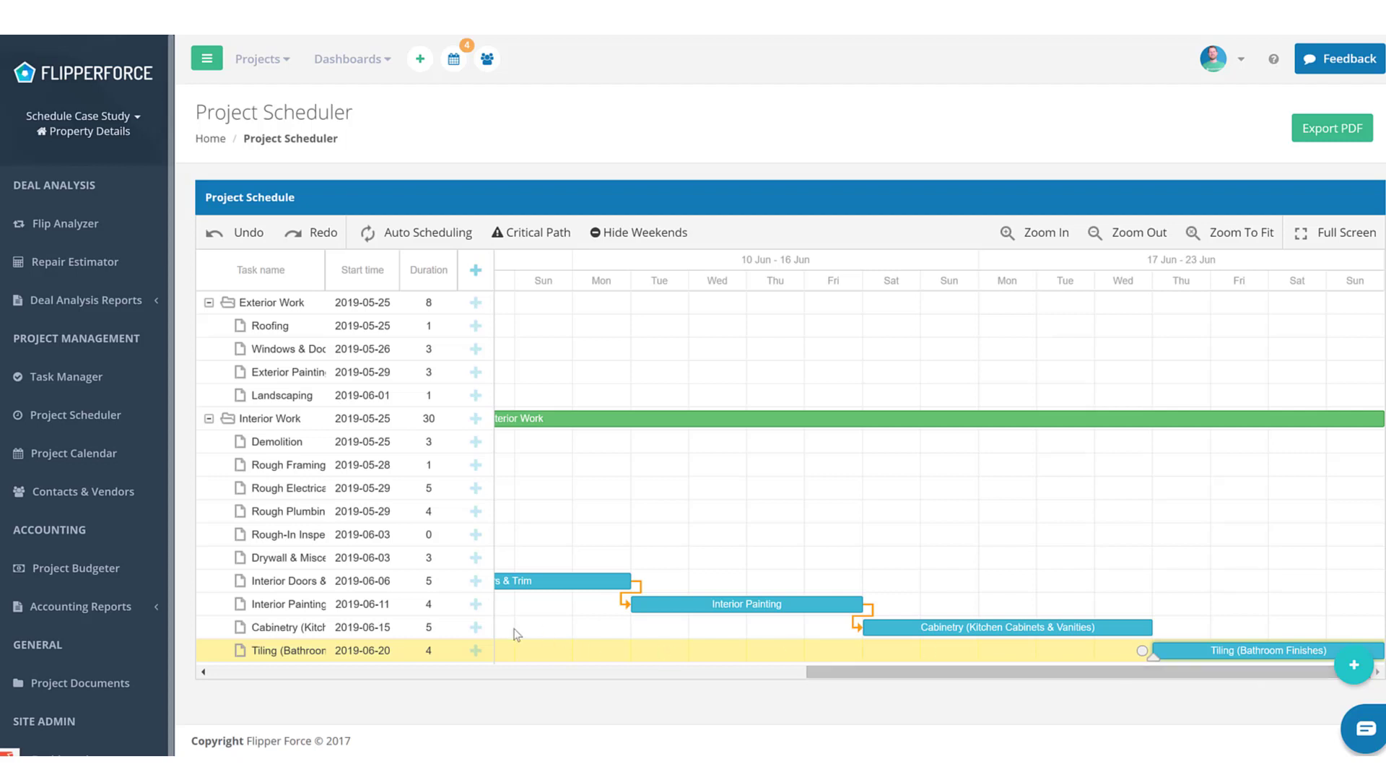
double_click(434, 650)
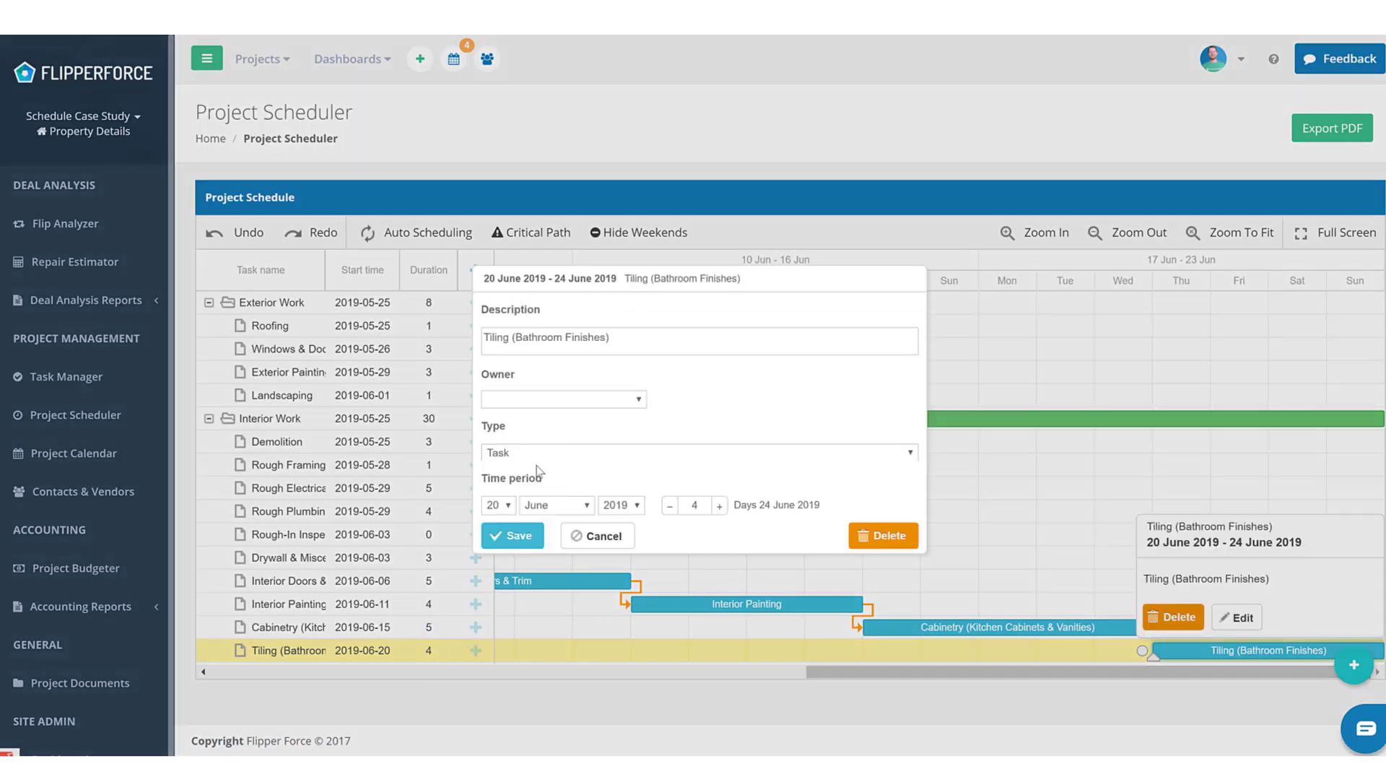
click(719, 506)
click(719, 505)
click(519, 536)
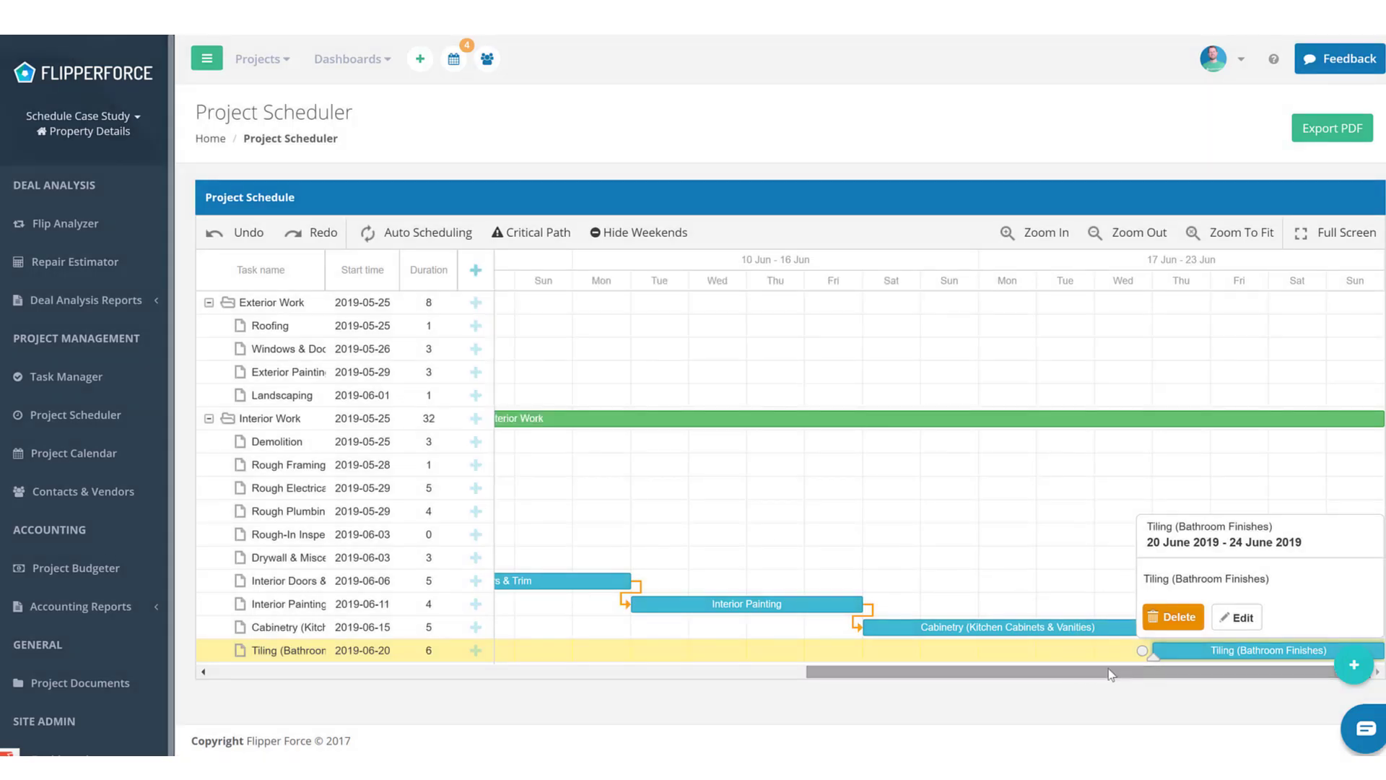
click(1063, 573)
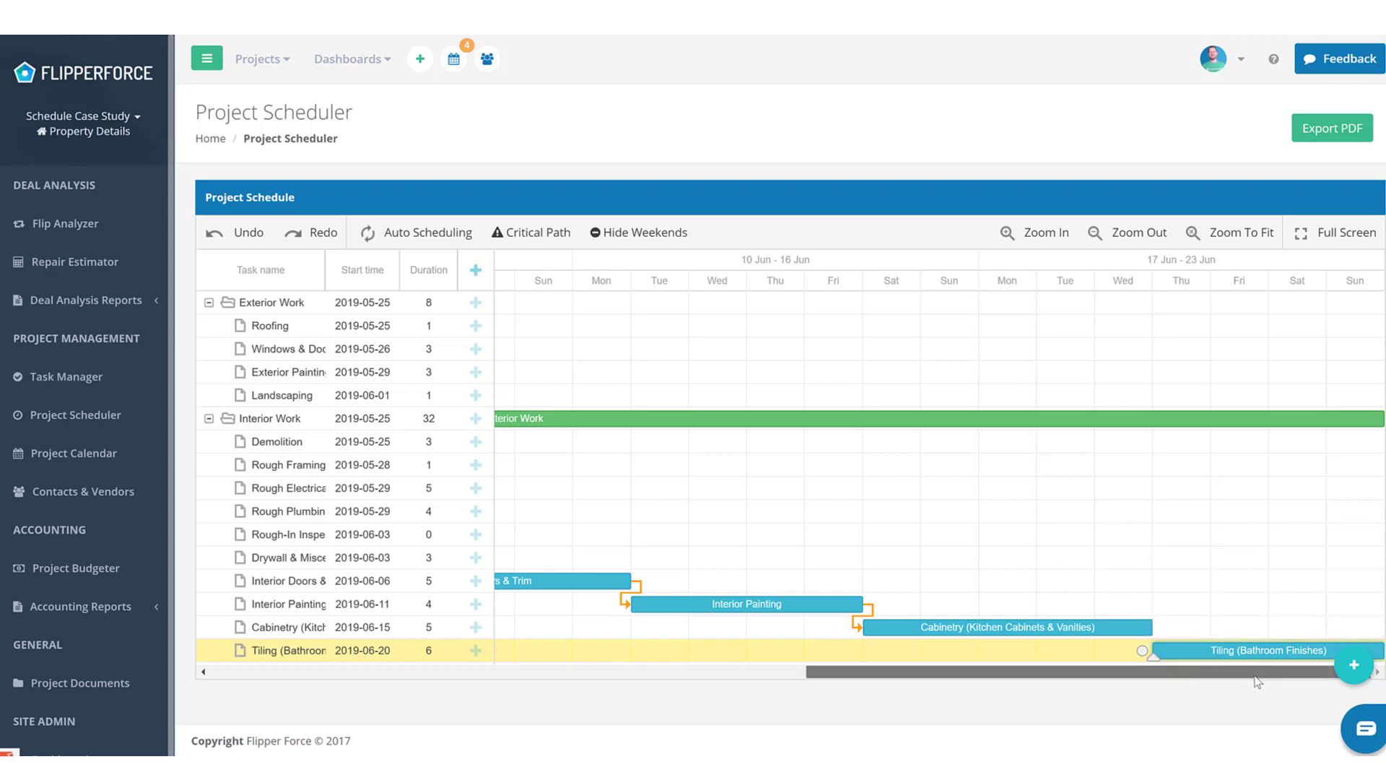
drag(1164, 628, 1143, 651)
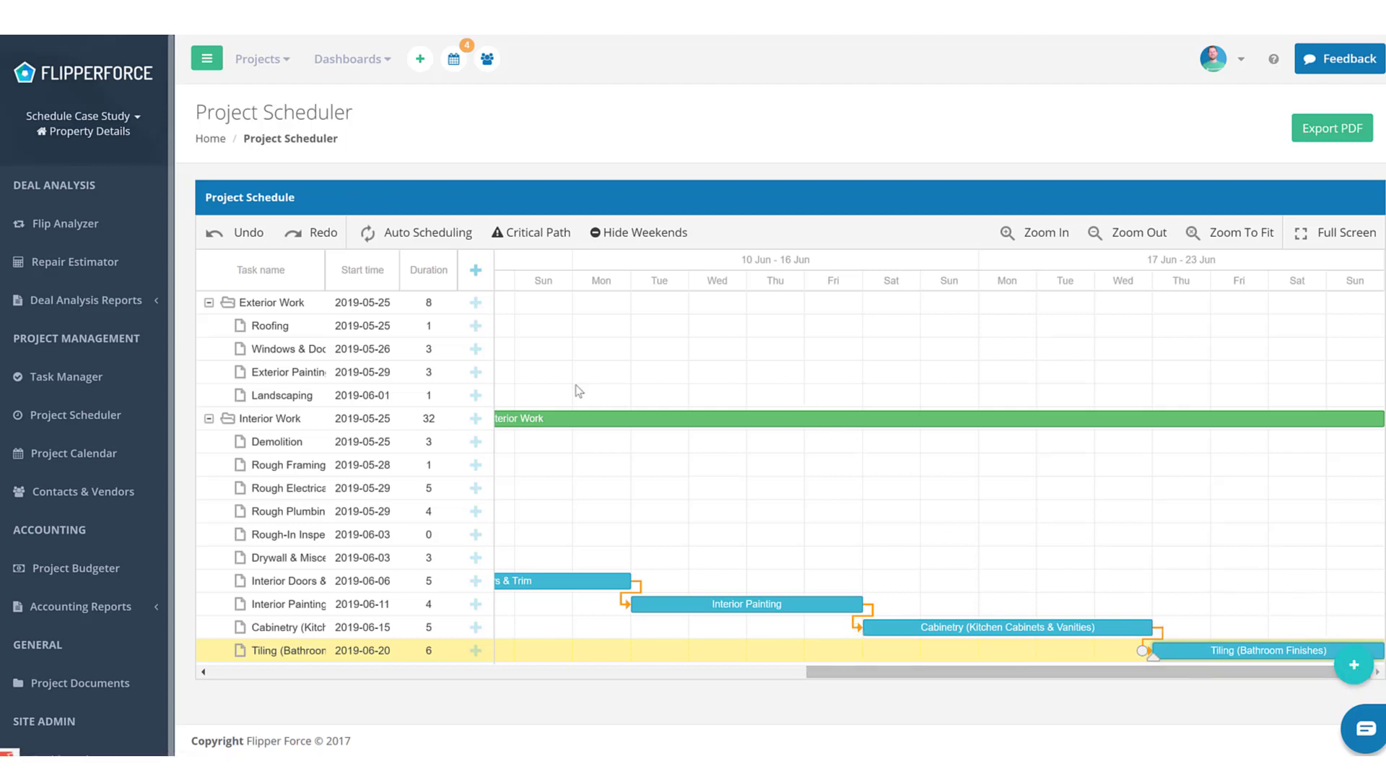
Add a subtask described as "Kitchen Countertops" under Interior Work and save it
click(475, 418)
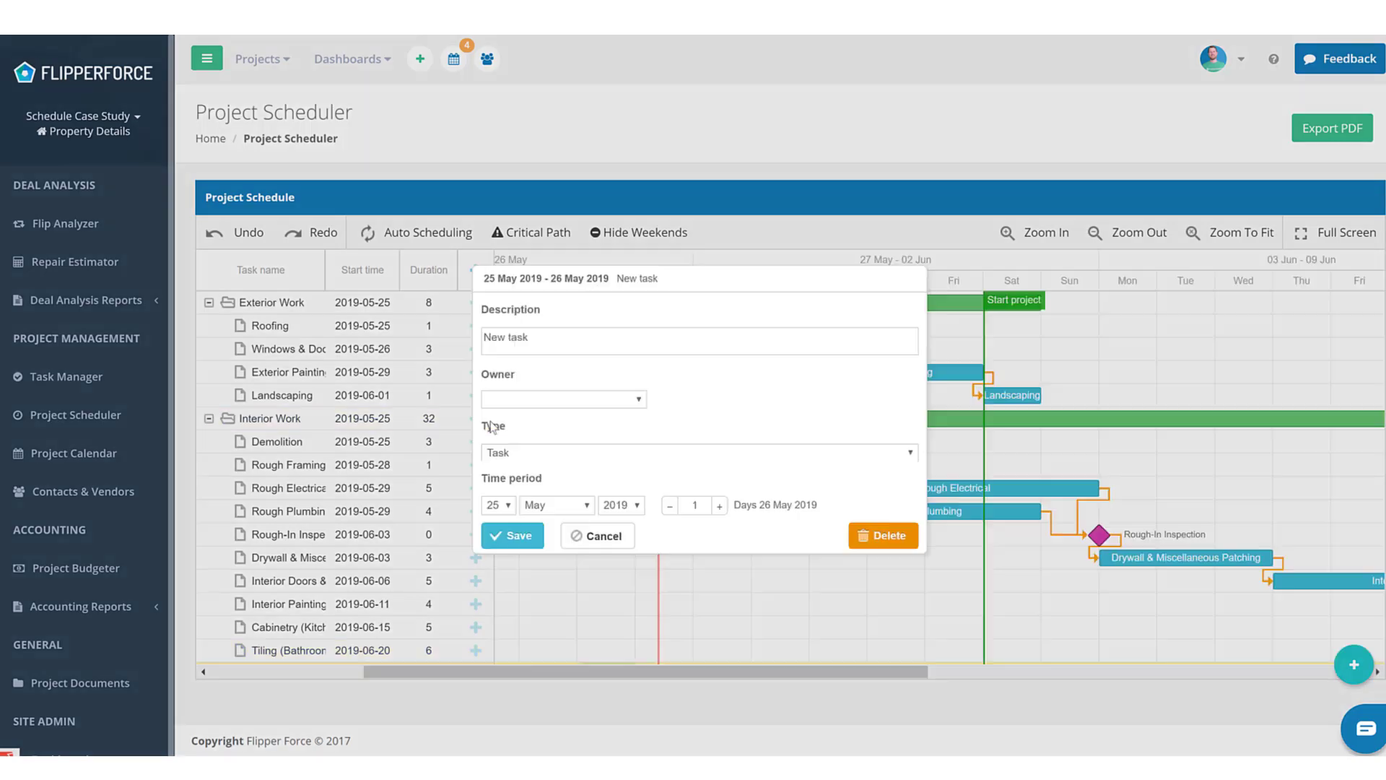
triple_click(576, 333)
text(K)
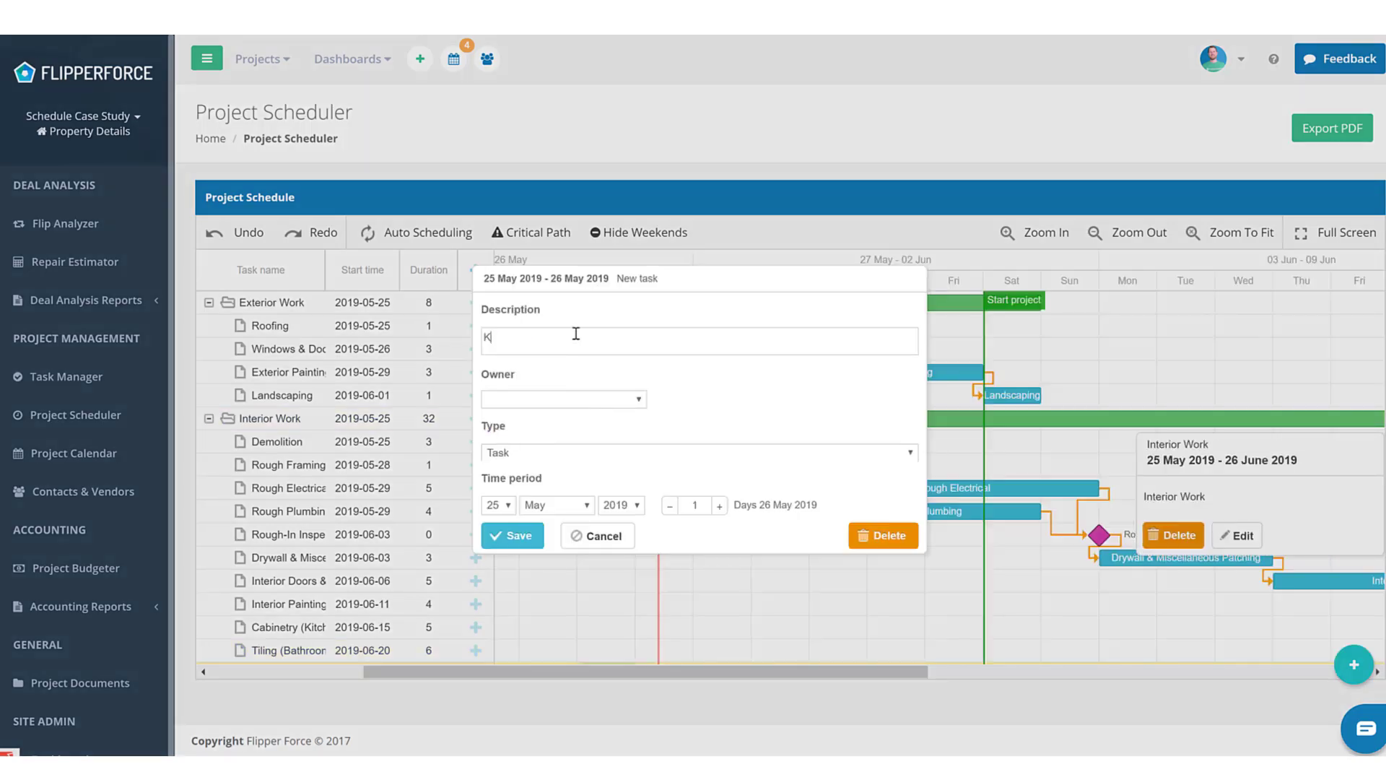
text(itchen Countertops)
click(534, 535)
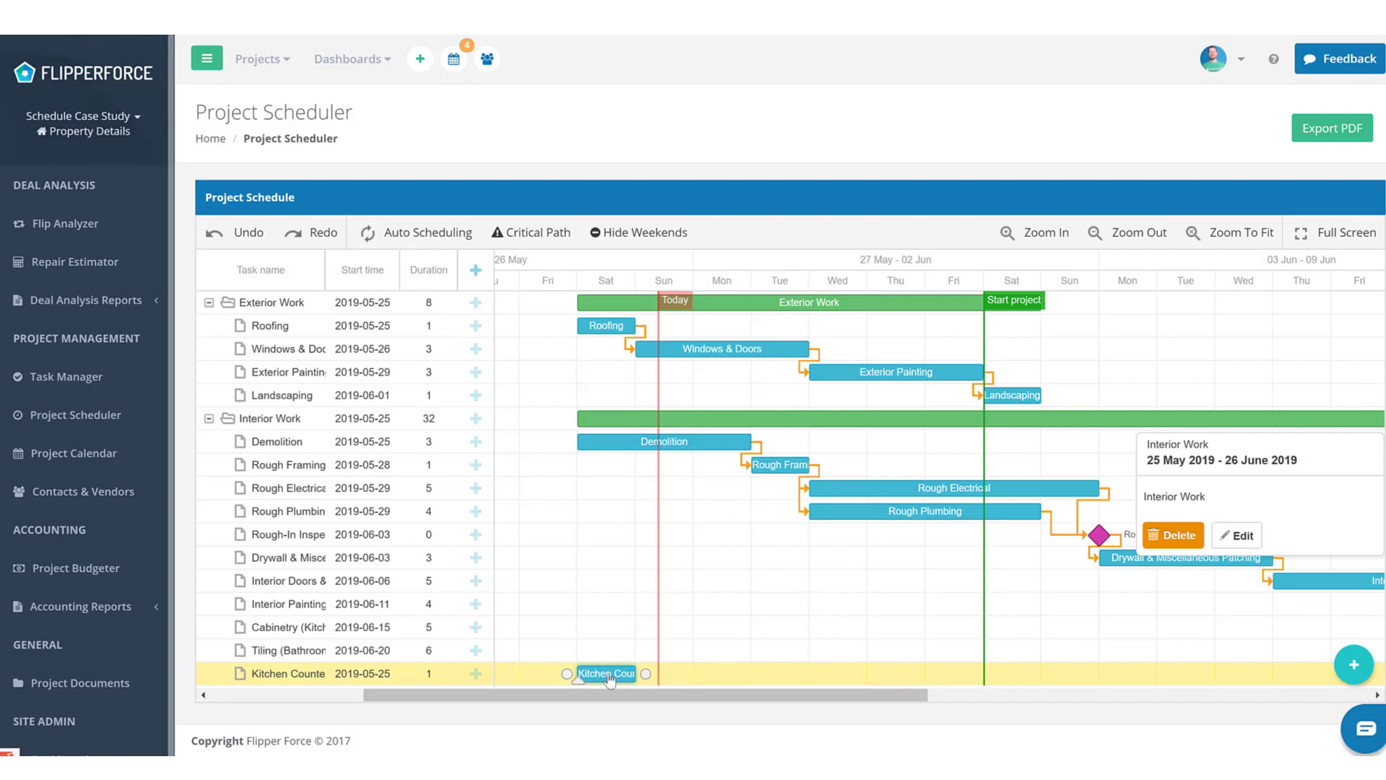
Move Kitchen Countertops to start on 26 June 2019 and link the end of Tiling (Bathroom Finishes) to its start
drag(624, 673, 1227, 673)
scroll(1356, 696, right, 10)
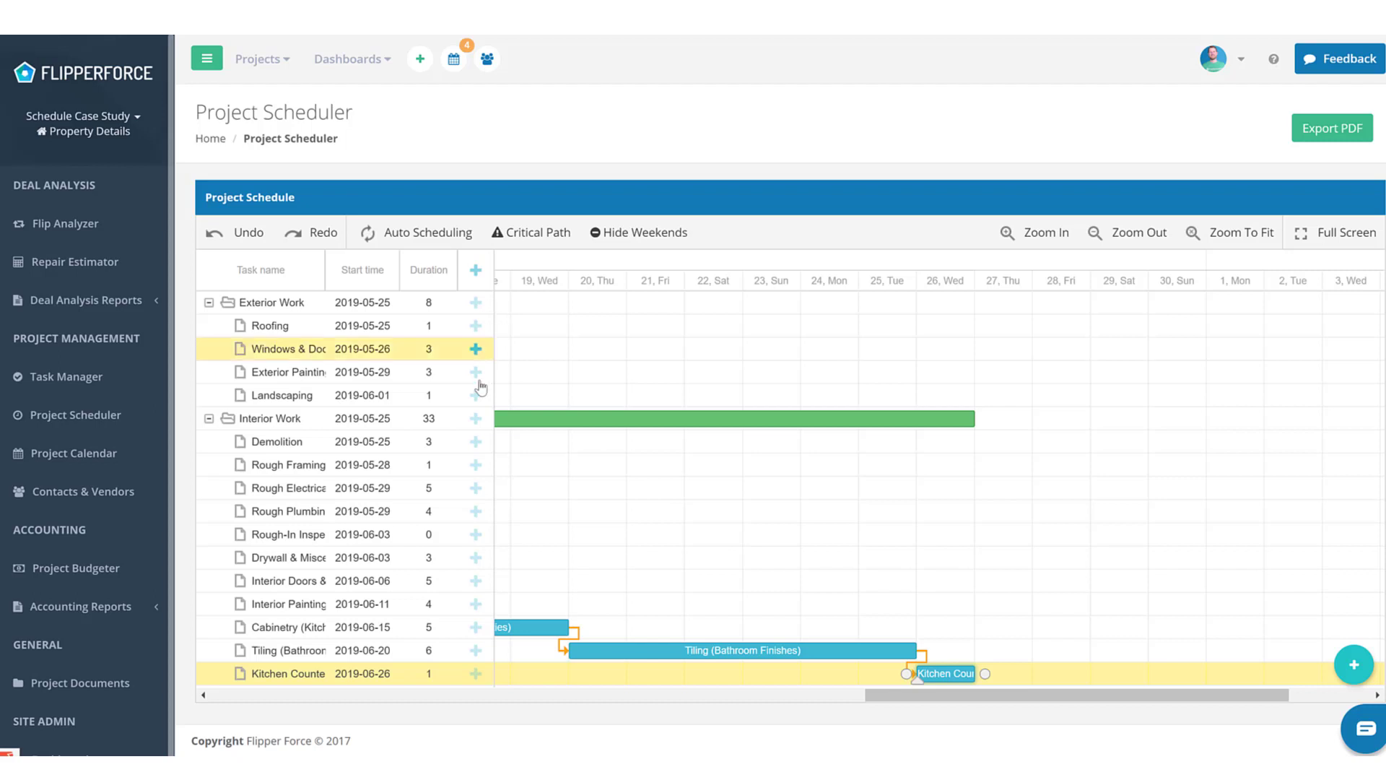
Add a subtask described as "Appliances" under Interior Work and save it
click(475, 420)
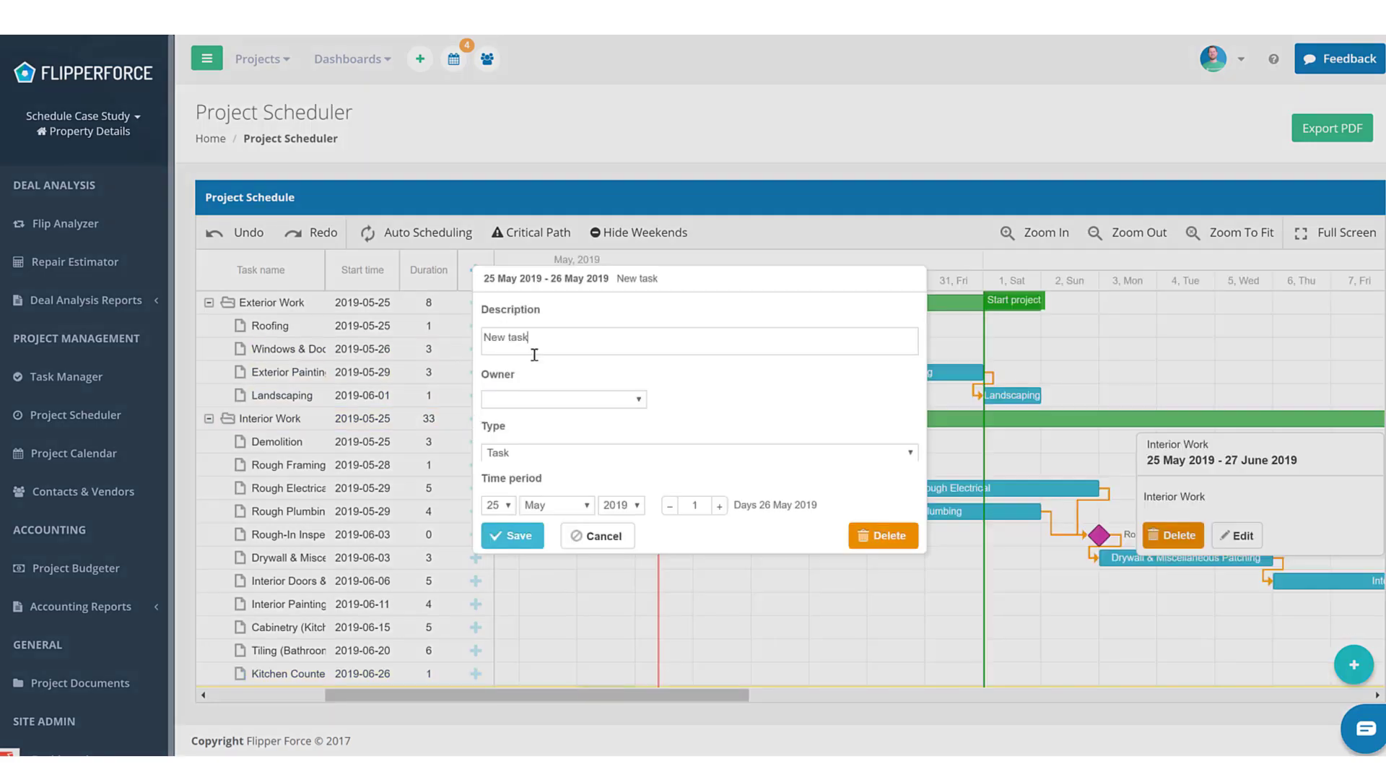
key(ctrl+shift+Left)
key(ctrl+shift+Left)
text(App)
click(525, 535)
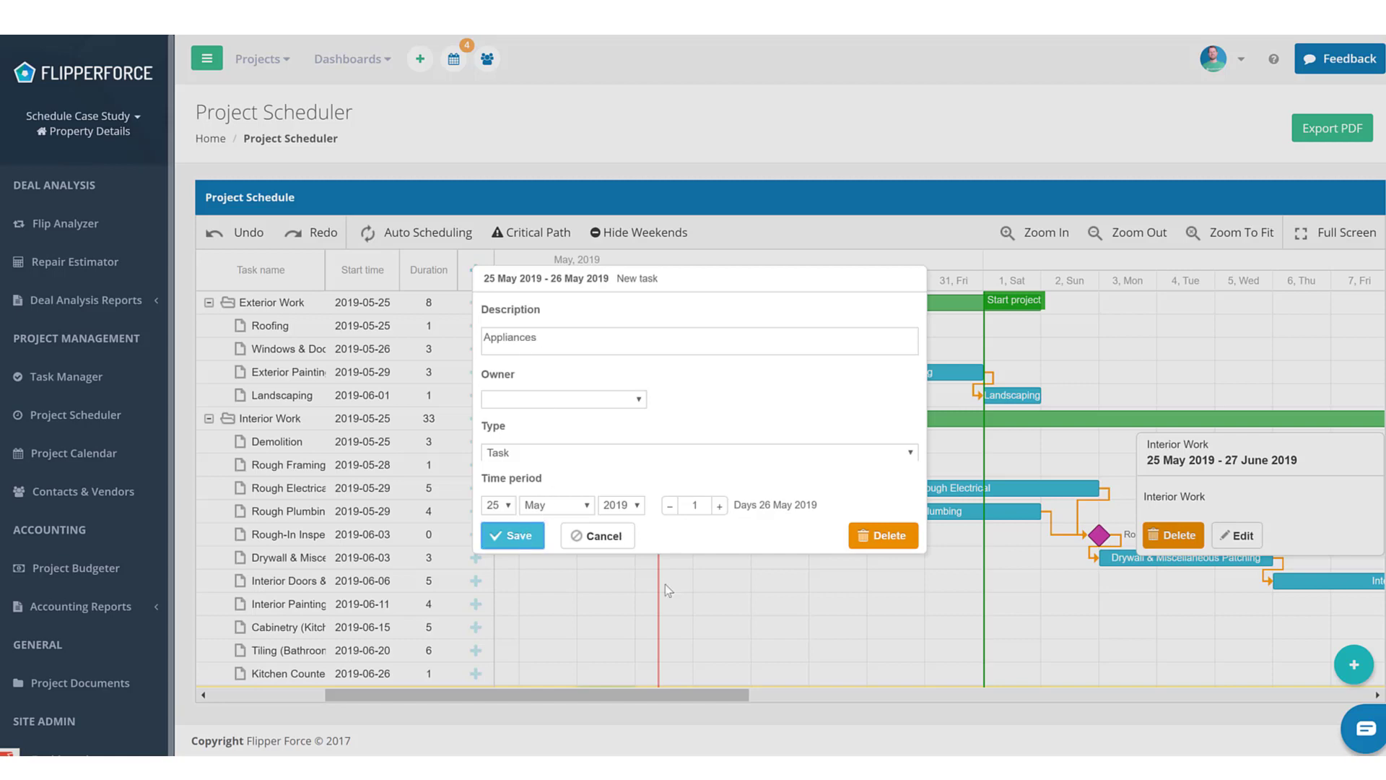
Move the Appliances task to start on 27 June 2019
drag(634, 706, 853, 694)
drag(932, 712, 638, 680)
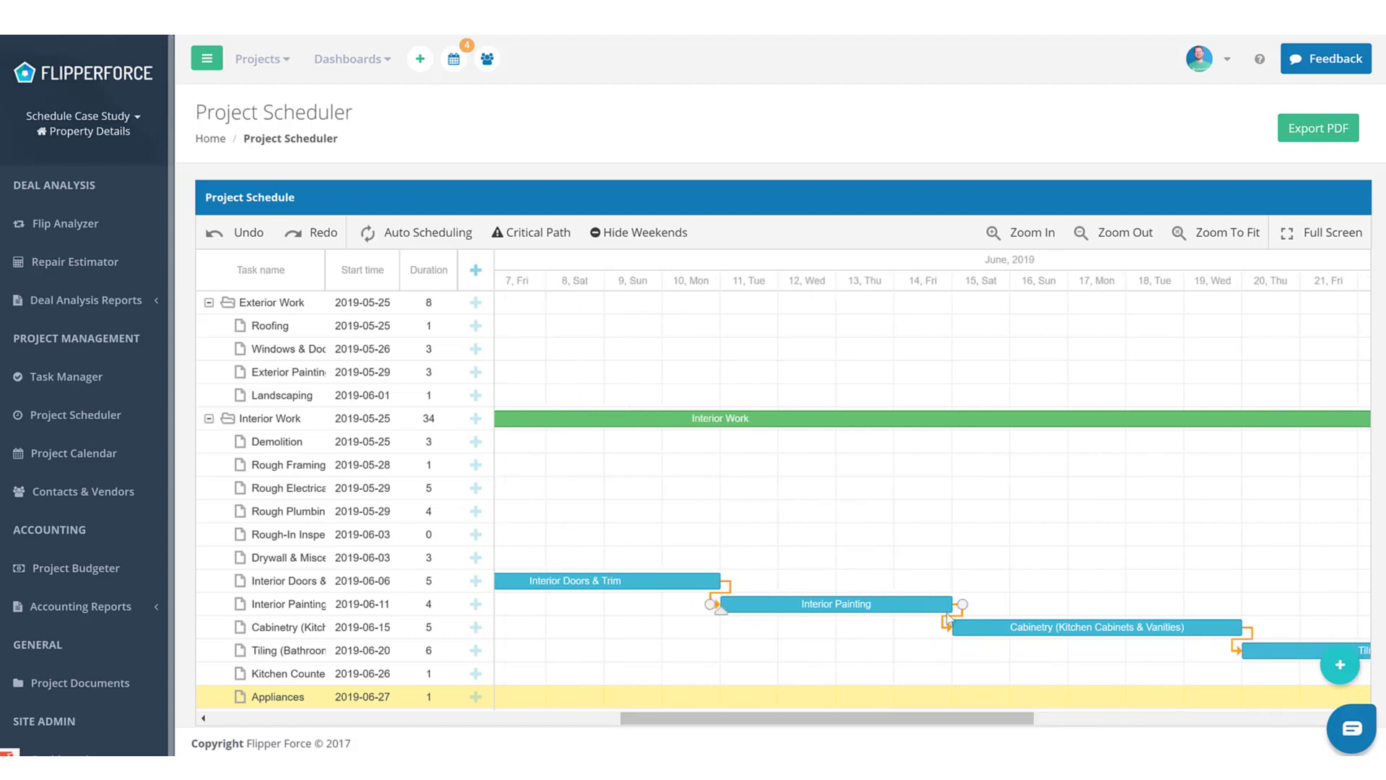
mouse_move(937, 615)
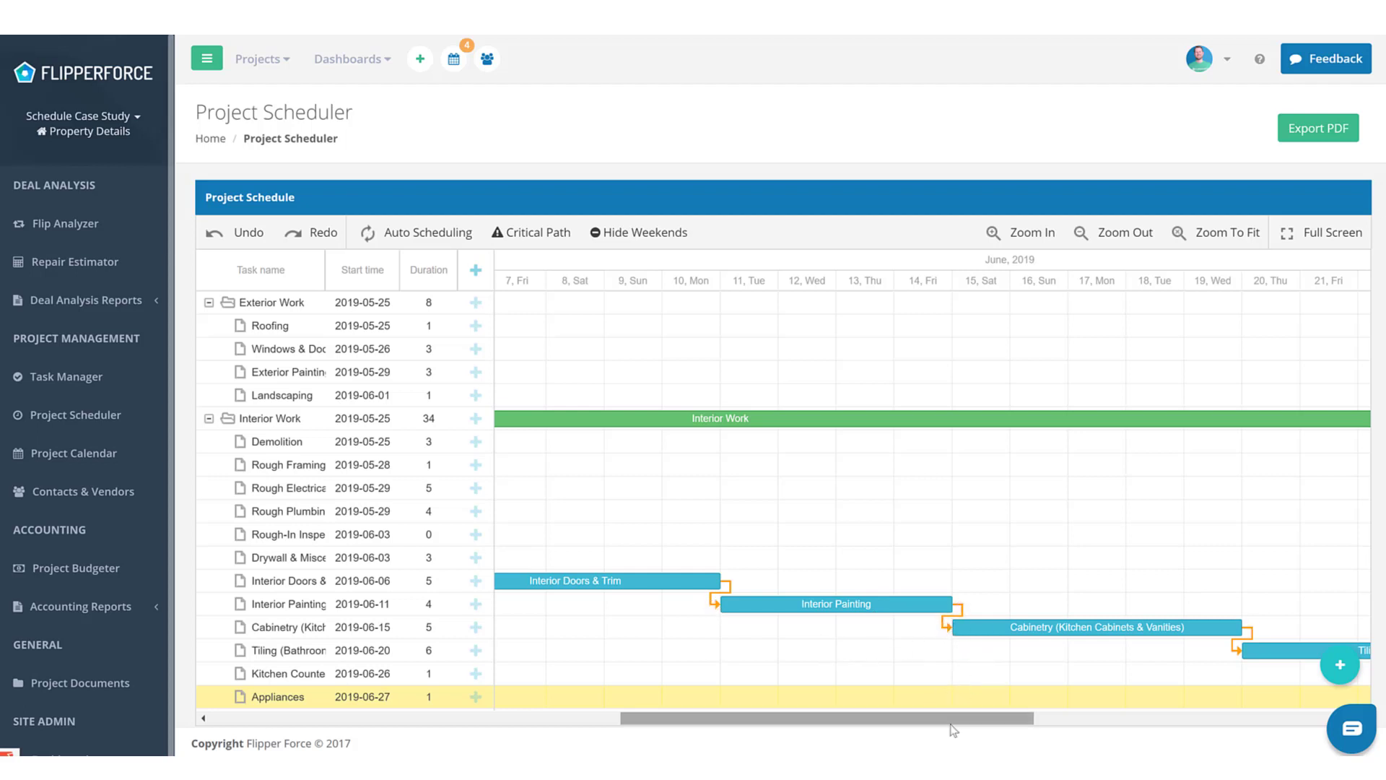
drag(1002, 718, 866, 651)
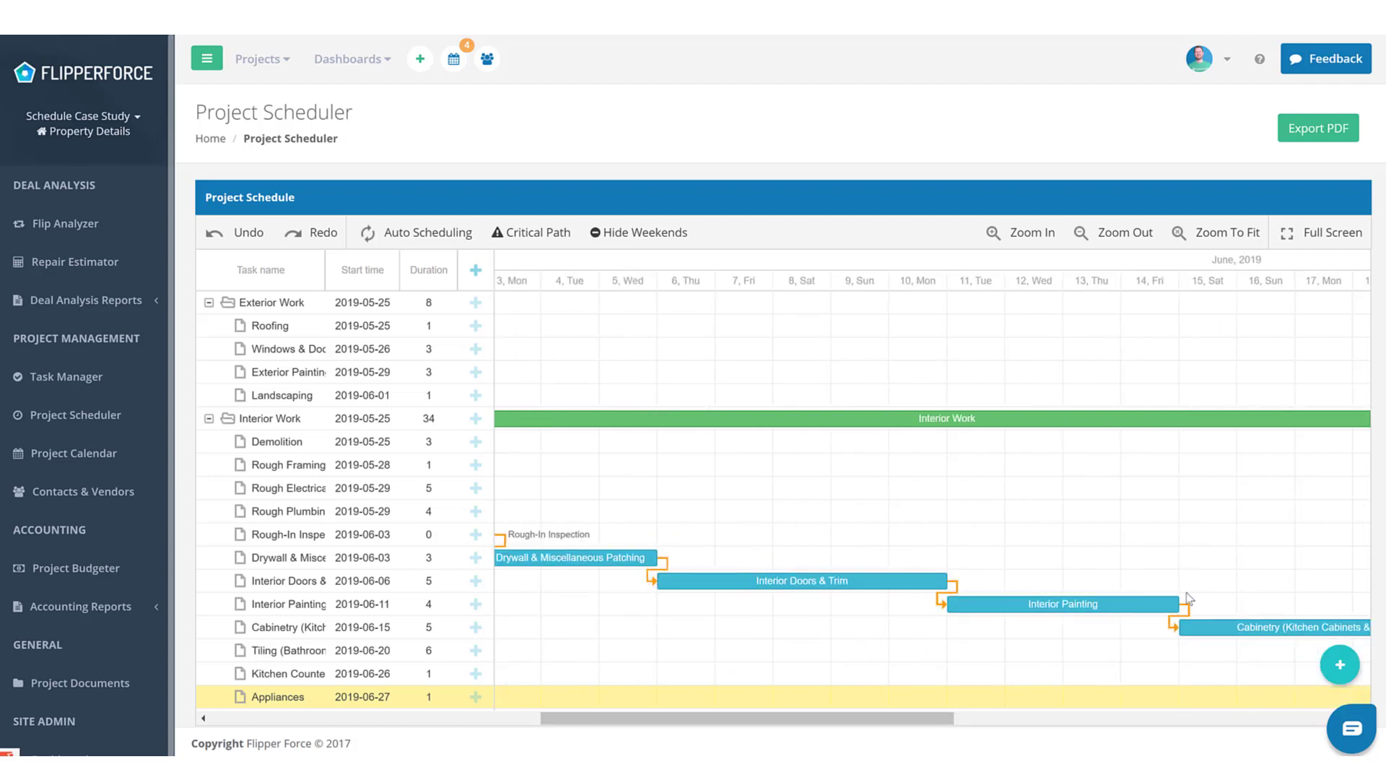
drag(941, 718, 1060, 716)
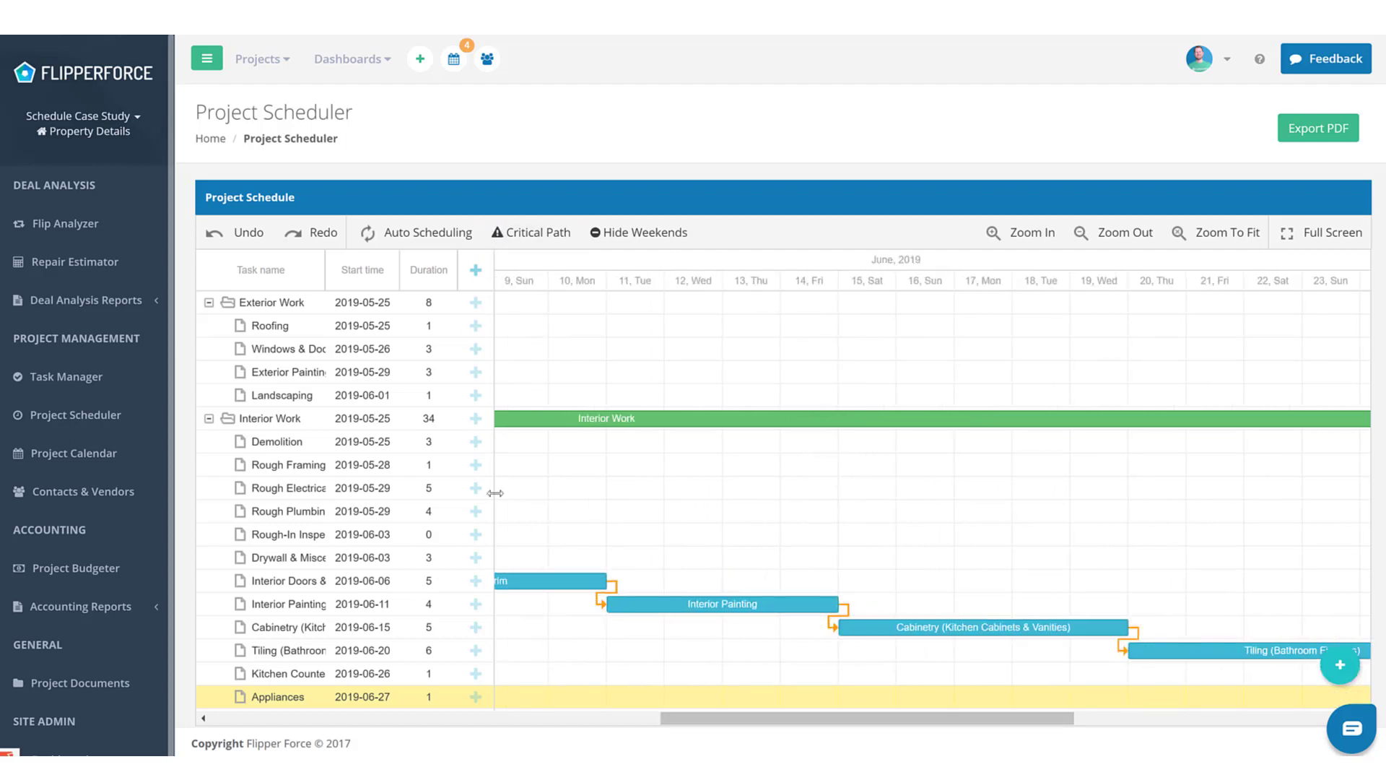
Add a subtask described as "Interior Lighting" under Interior Work and save it
click(476, 420)
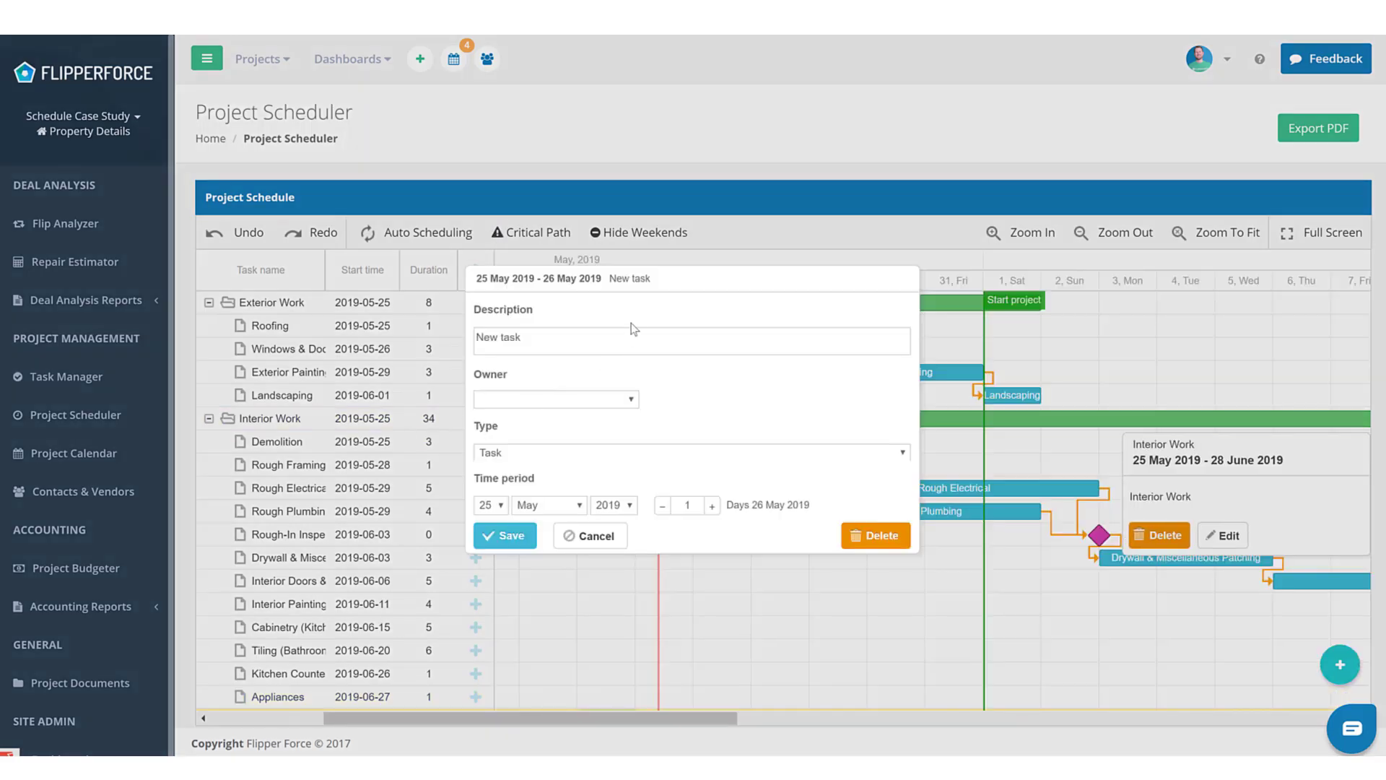
key(ctrl+a)
key(BackSpace)
text(Interior Lighting)
click(509, 536)
Reorder Interior Lighting between Cabinetry and Tiling in the task list and move it to start on 15 June 2019
mouse_move(219, 712)
mouse_down()
mouse_move(225, 600)
mouse_move(215, 641)
mouse_up()
mouse_move(610, 651)
mouse_down()
mouse_move(1381, 641)
mouse_move(574, 648)
mouse_move(597, 647)
mouse_up()
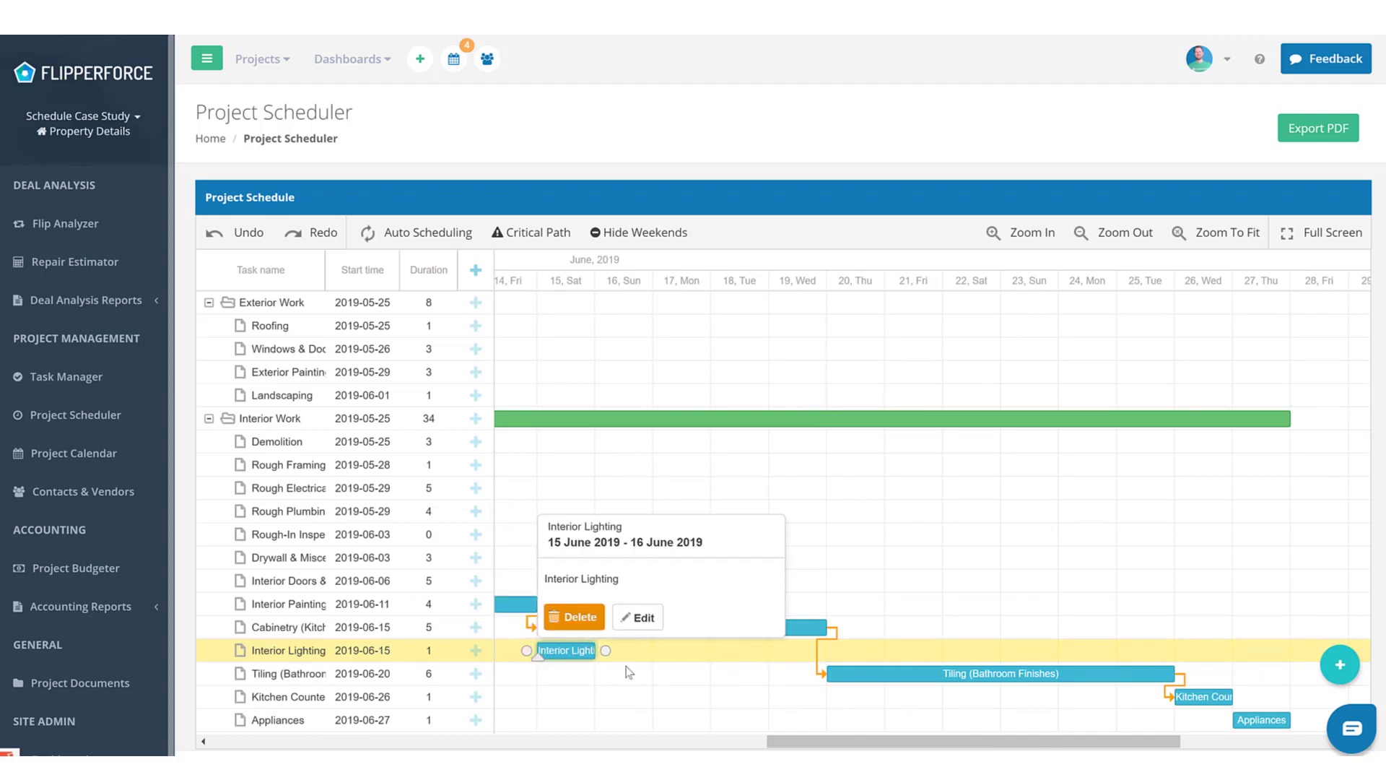
Link Interior Painting to Interior Lighting and the kitchen counter task to Appliances as predecessor dependencies
click(552, 614)
scroll(578, 657, left, 5)
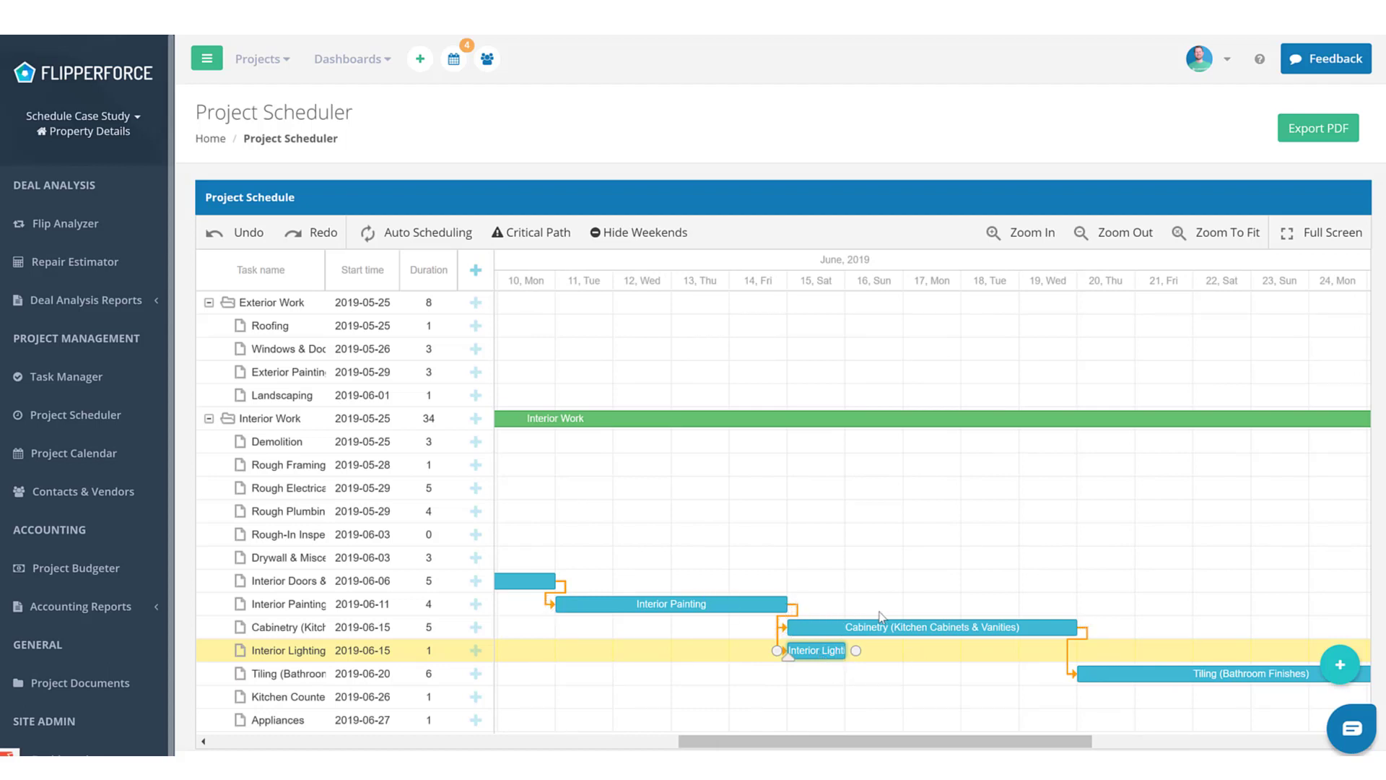
mouse_move(911, 635)
drag(1056, 742, 1169, 744)
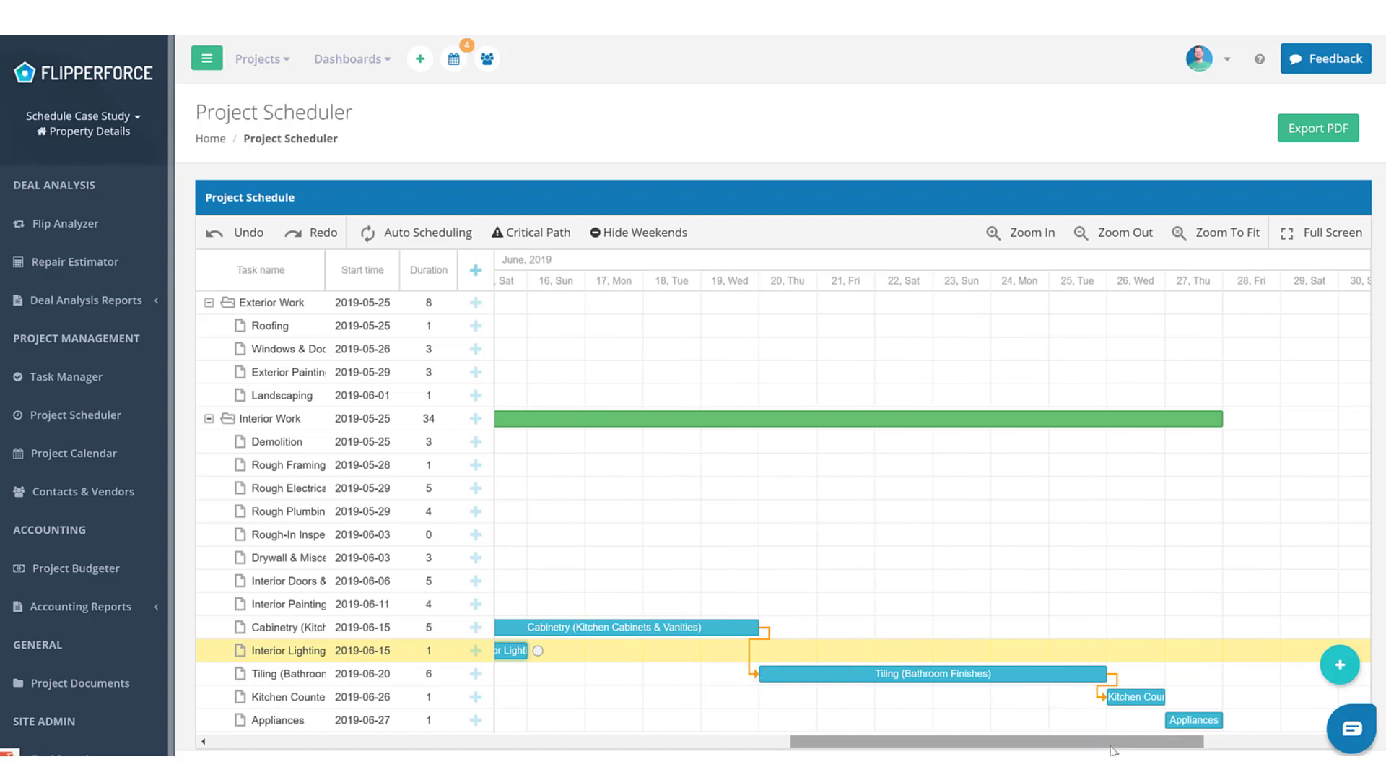
drag(1120, 743, 1150, 743)
drag(1090, 697, 1195, 747)
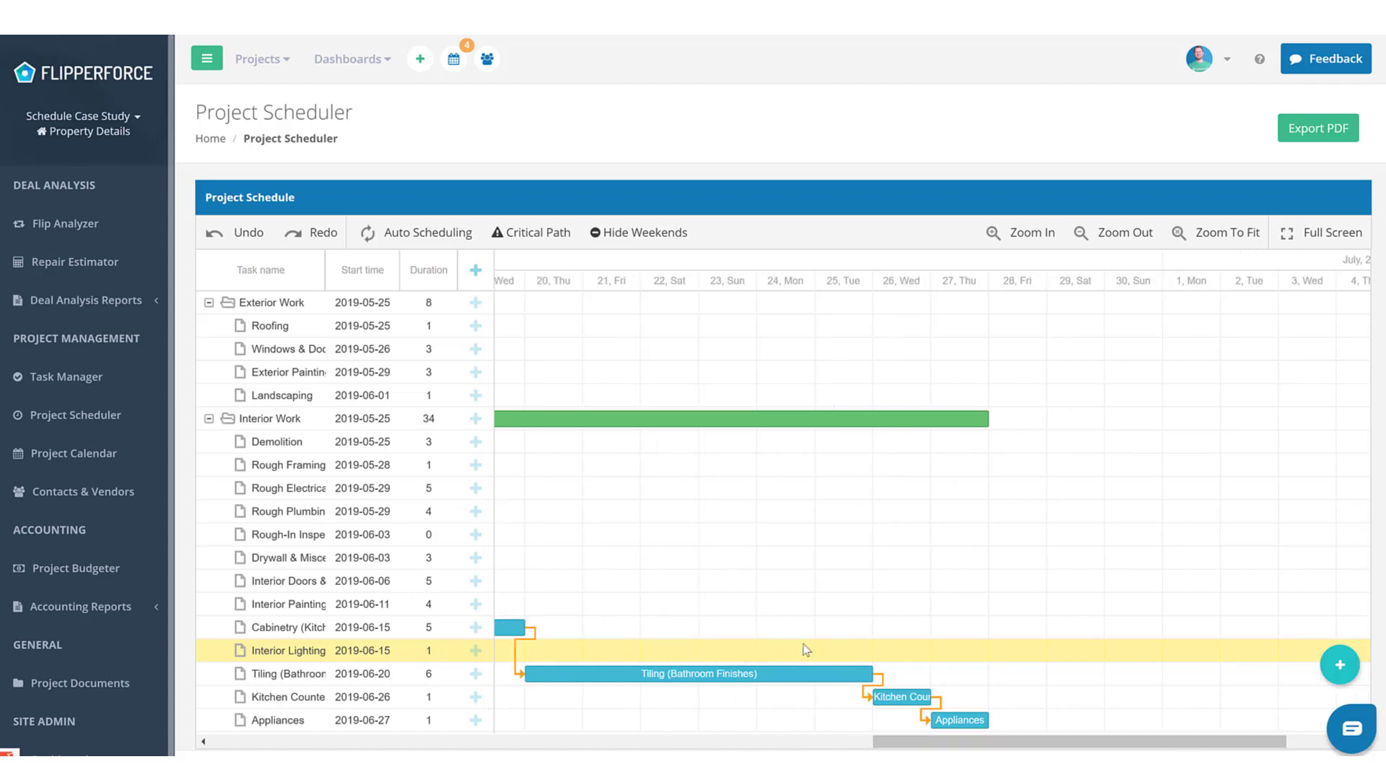
Add a subtask described as "Hardwood Flooring Refinishing" under Interior Work with a 2-day duration and save it
click(476, 419)
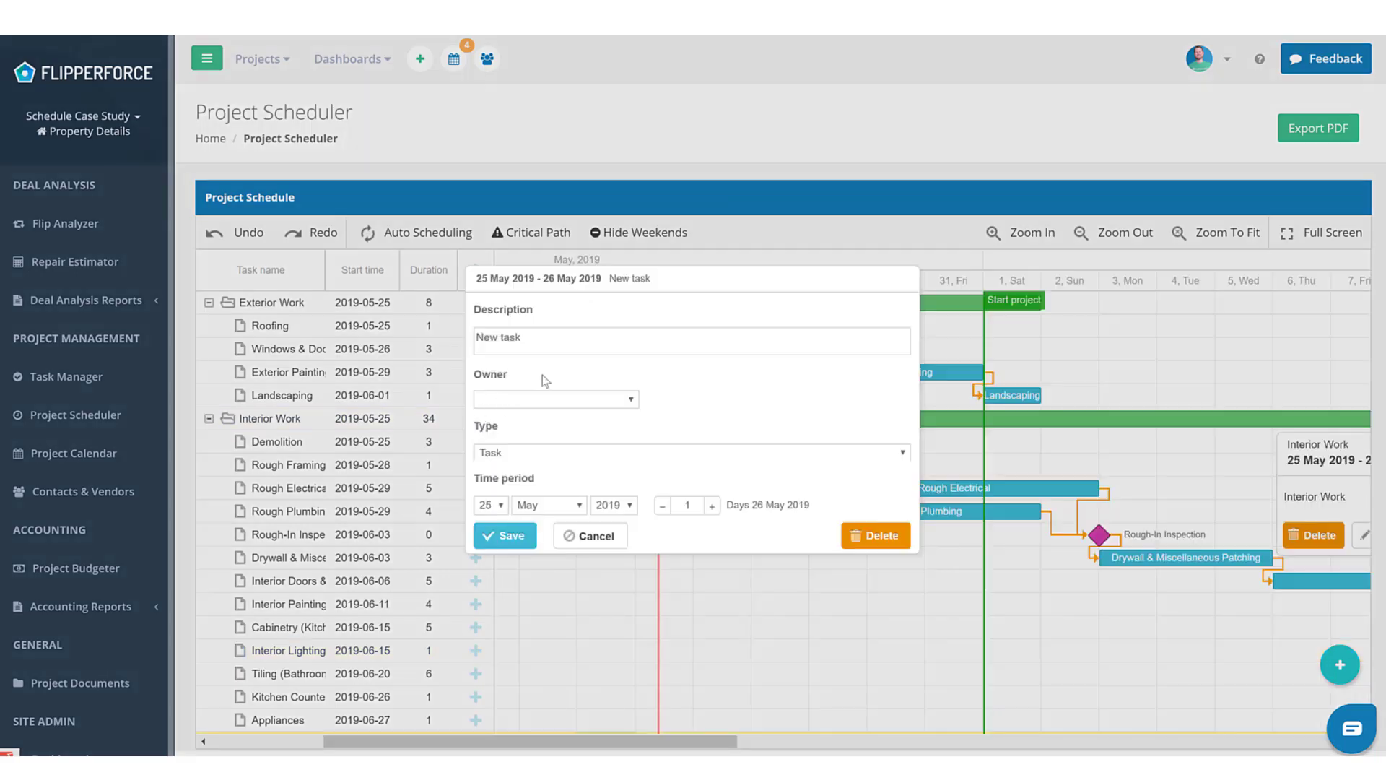
double_click(580, 345)
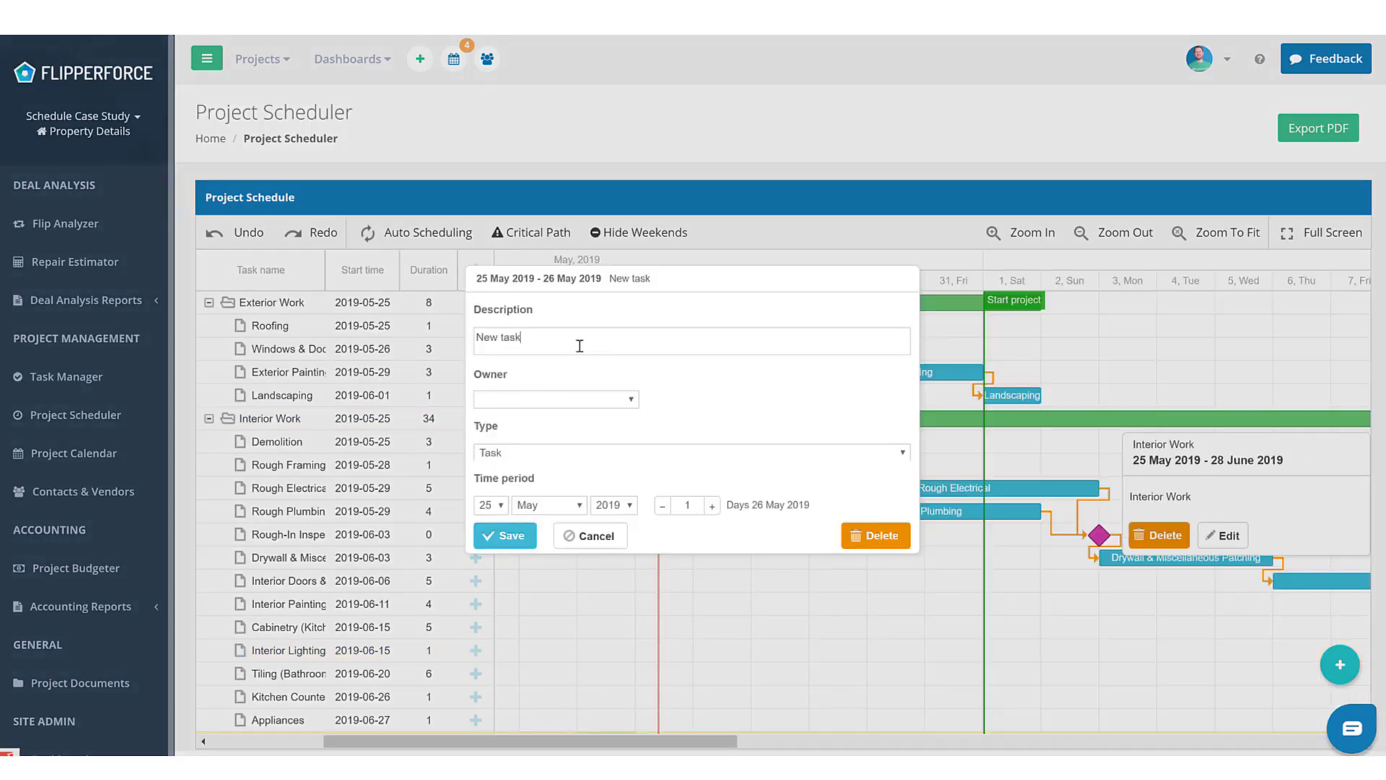
triple_click(580, 346)
text(Hardwood Flooring Refinishing)
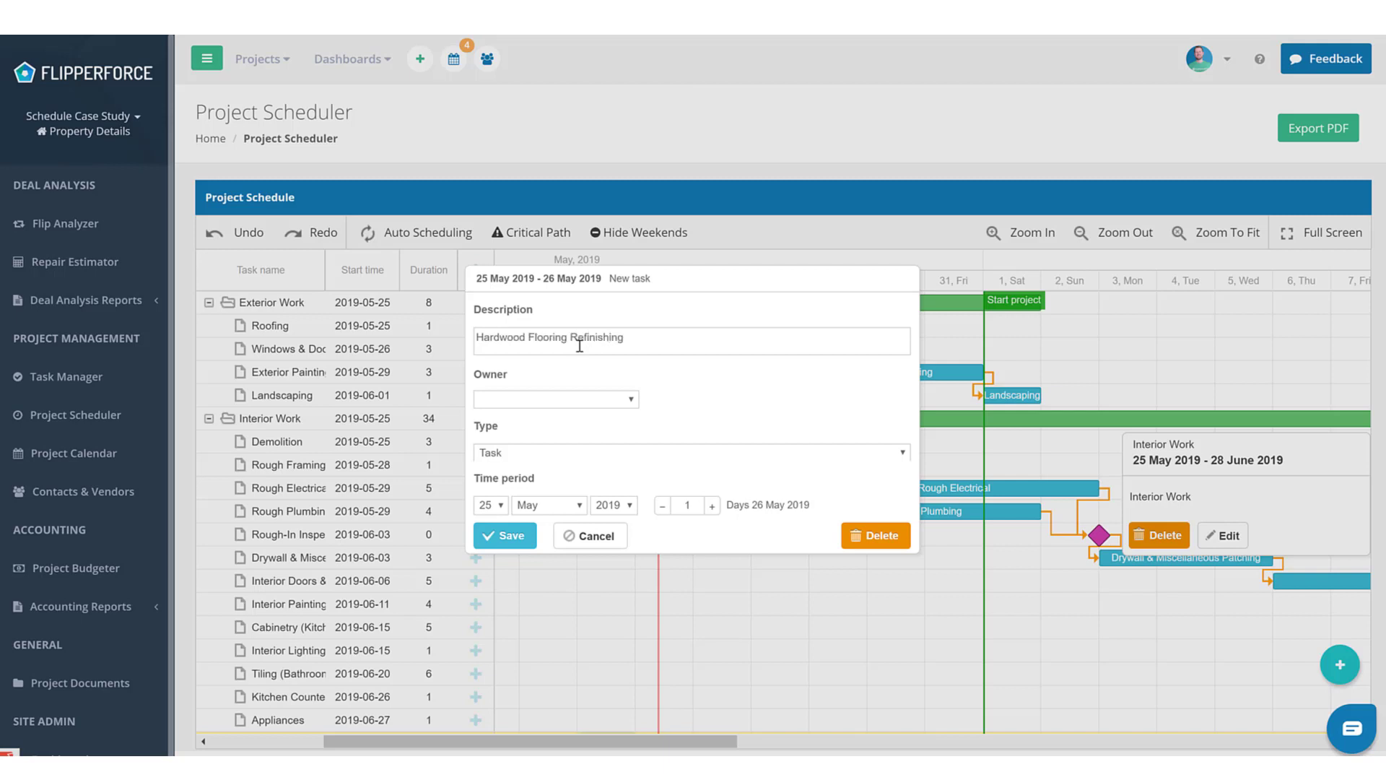
click(712, 505)
click(505, 535)
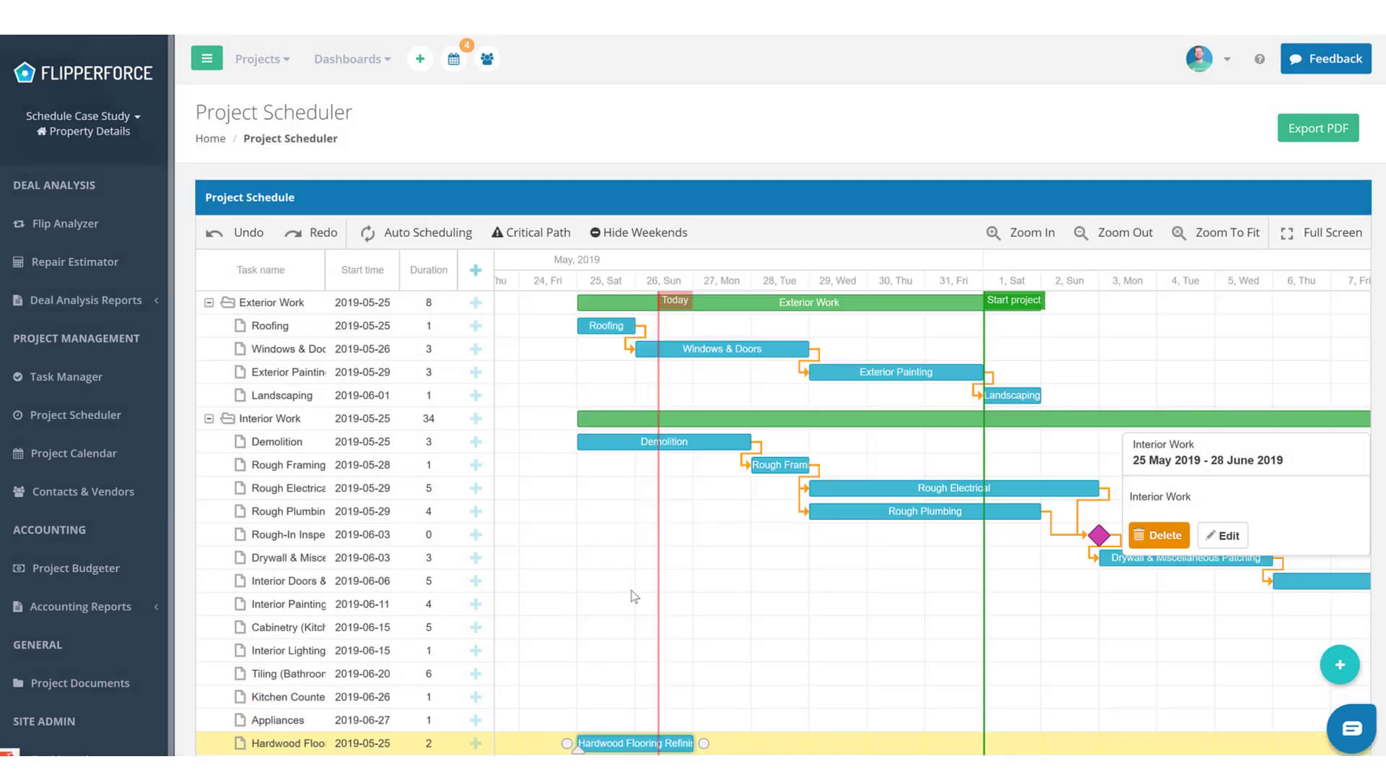
Move Hardwood Flooring Refinishing to start on 28 June 2019 and link it as the successor of Appliances
scroll(650, 650, down, 1)
drag(653, 711, 1087, 711)
drag(1241, 728, 1316, 718)
mouse_move(560, 708)
mouse_down()
mouse_move(1293, 707)
mouse_move(812, 707)
mouse_up()
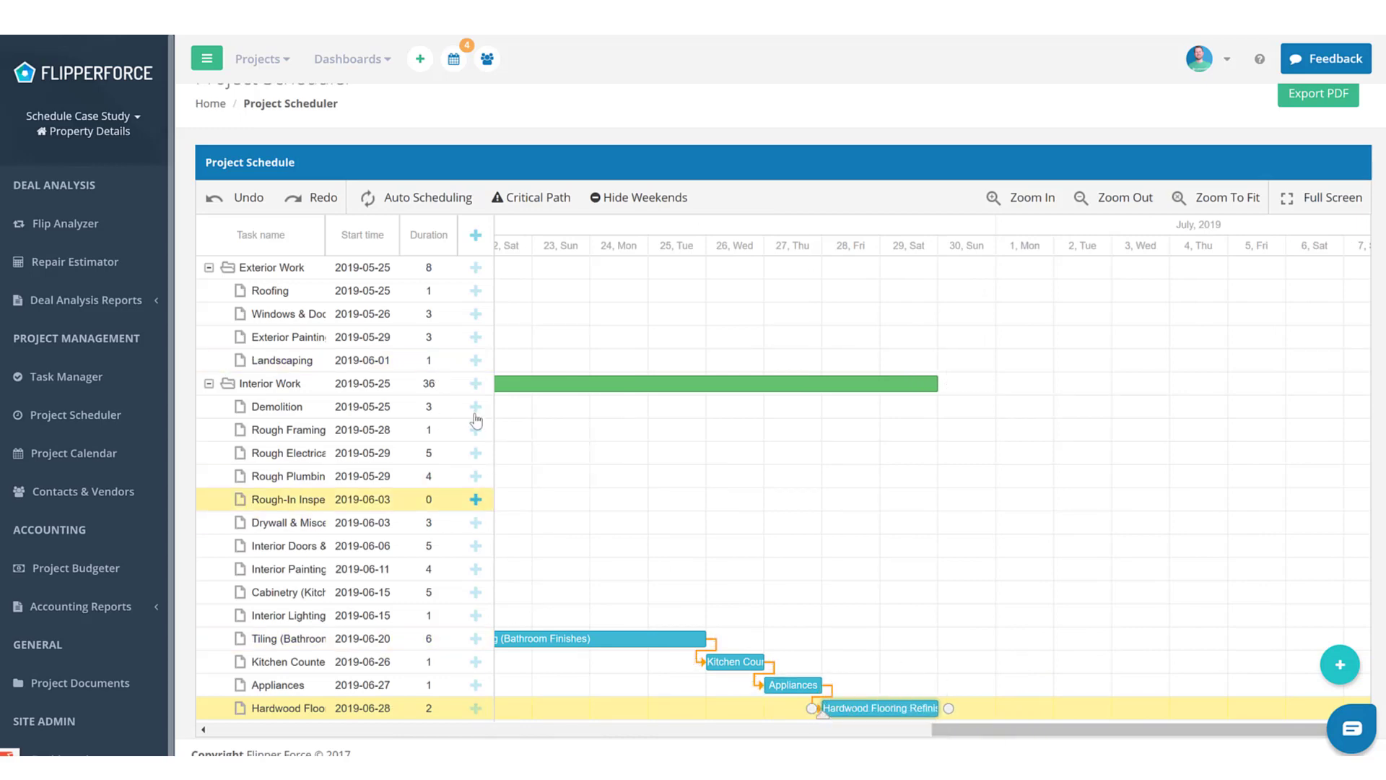
Add a subtask described as "Carpeting" under Interior Work and save it
click(475, 383)
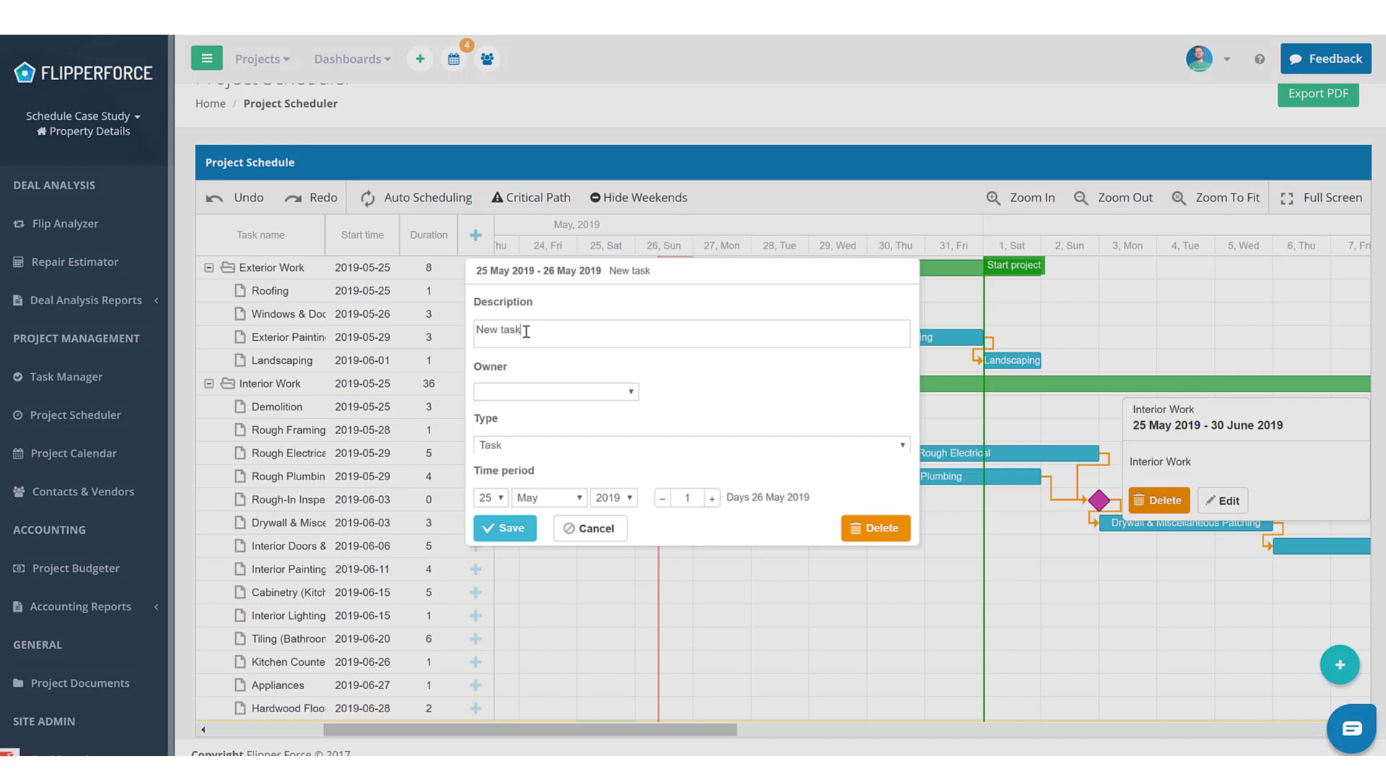
key(ctrl+shift+Left)
key(ctrl+shift+Left)
text(Carpeting)
click(493, 530)
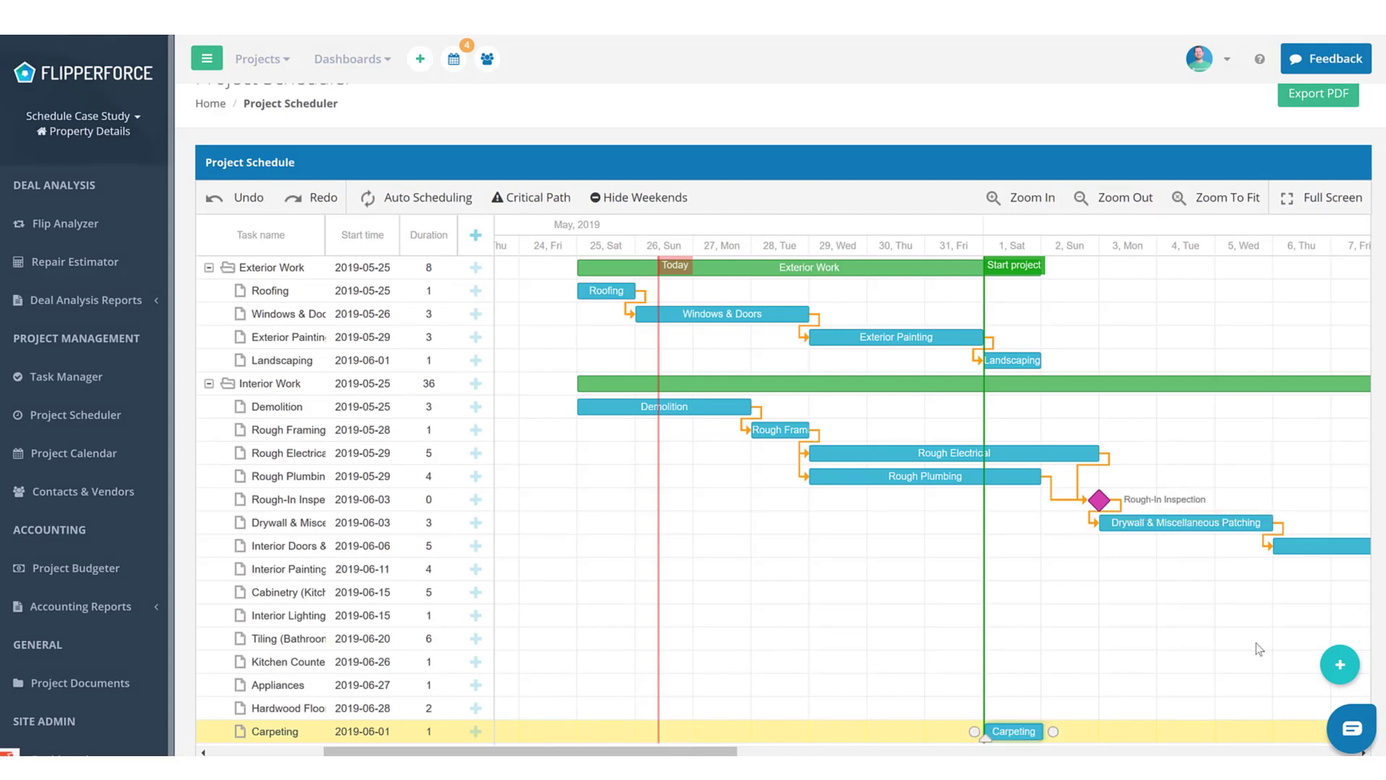
Move Carpeting to start on 30 June 2019 and link it as the successor of Hardwood Flooring Refinishing
scroll(1336, 661, right, 10)
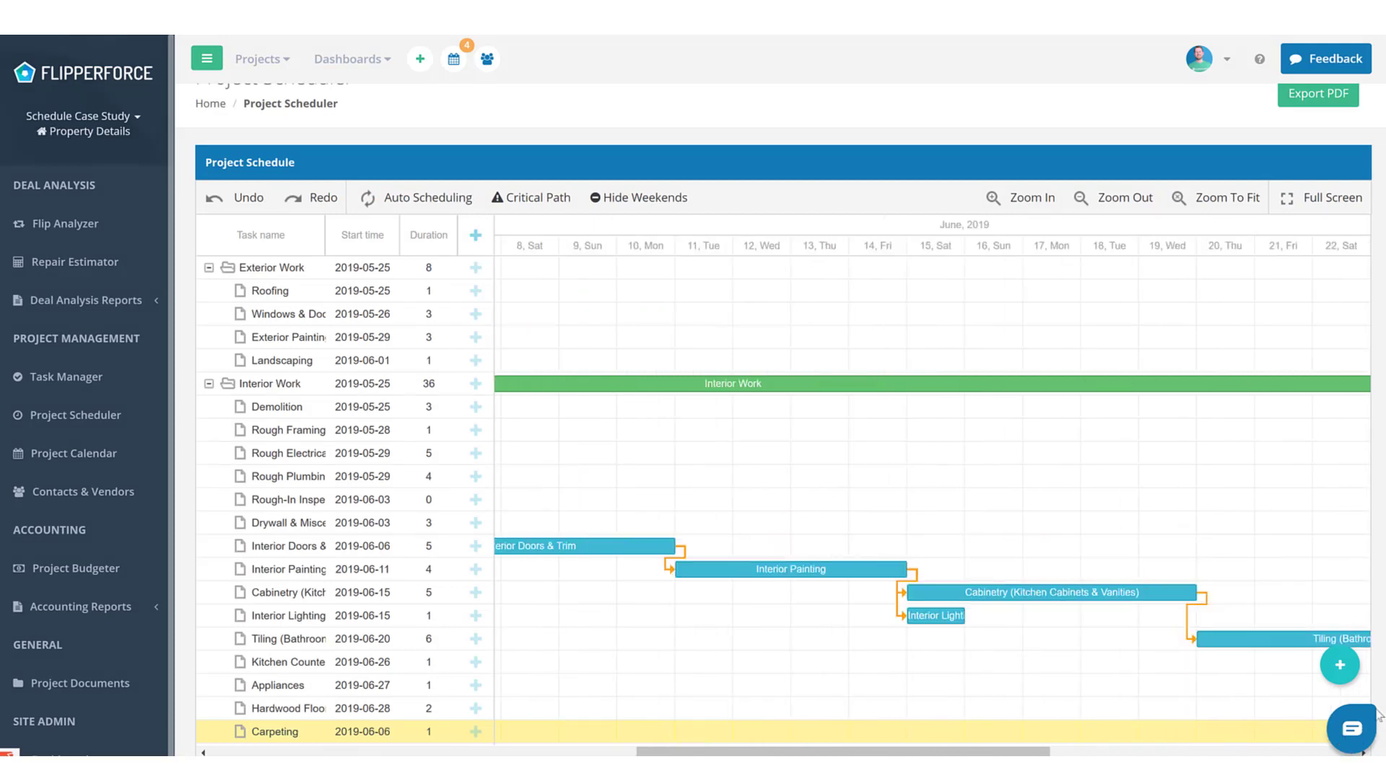
drag(1378, 715, 1219, 722)
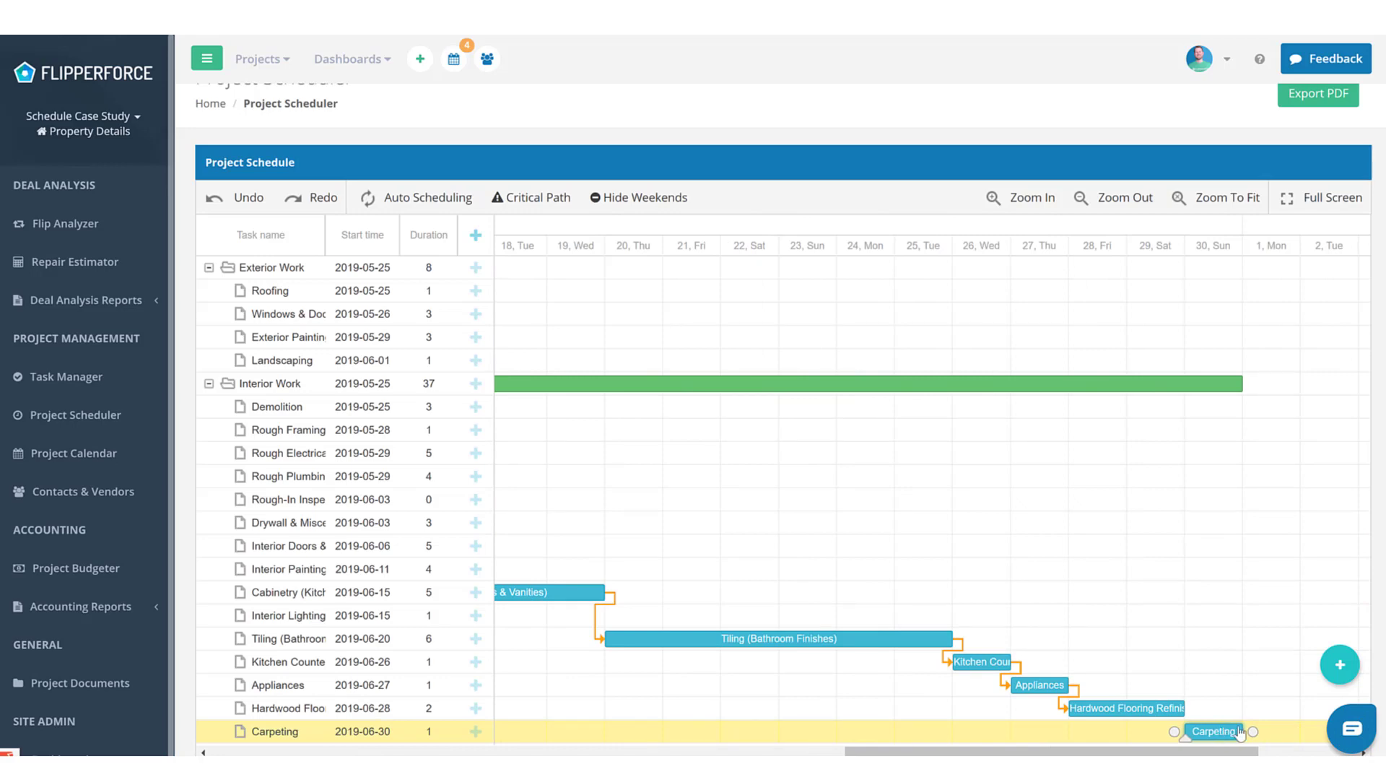
mouse_move(1196, 710)
drag(1195, 711, 1176, 732)
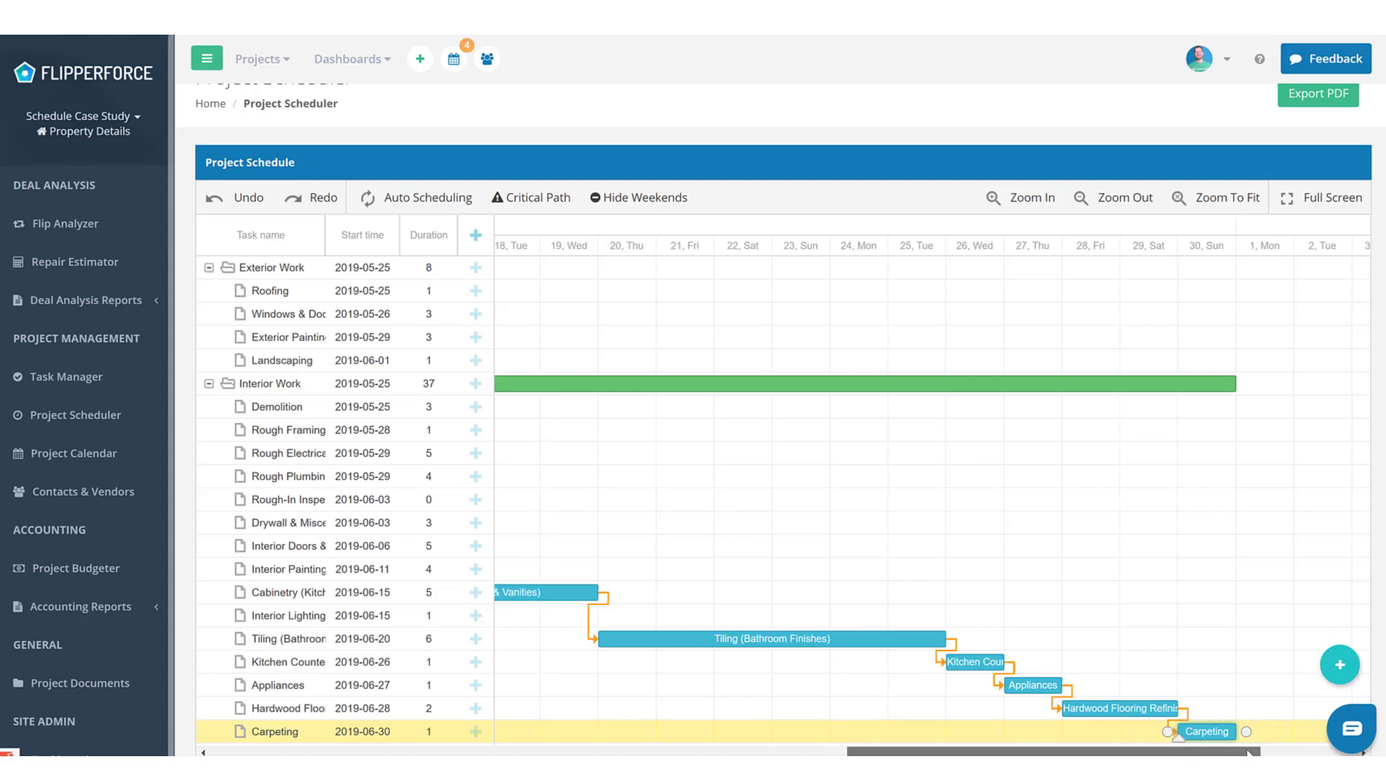
drag(1216, 751, 1255, 753)
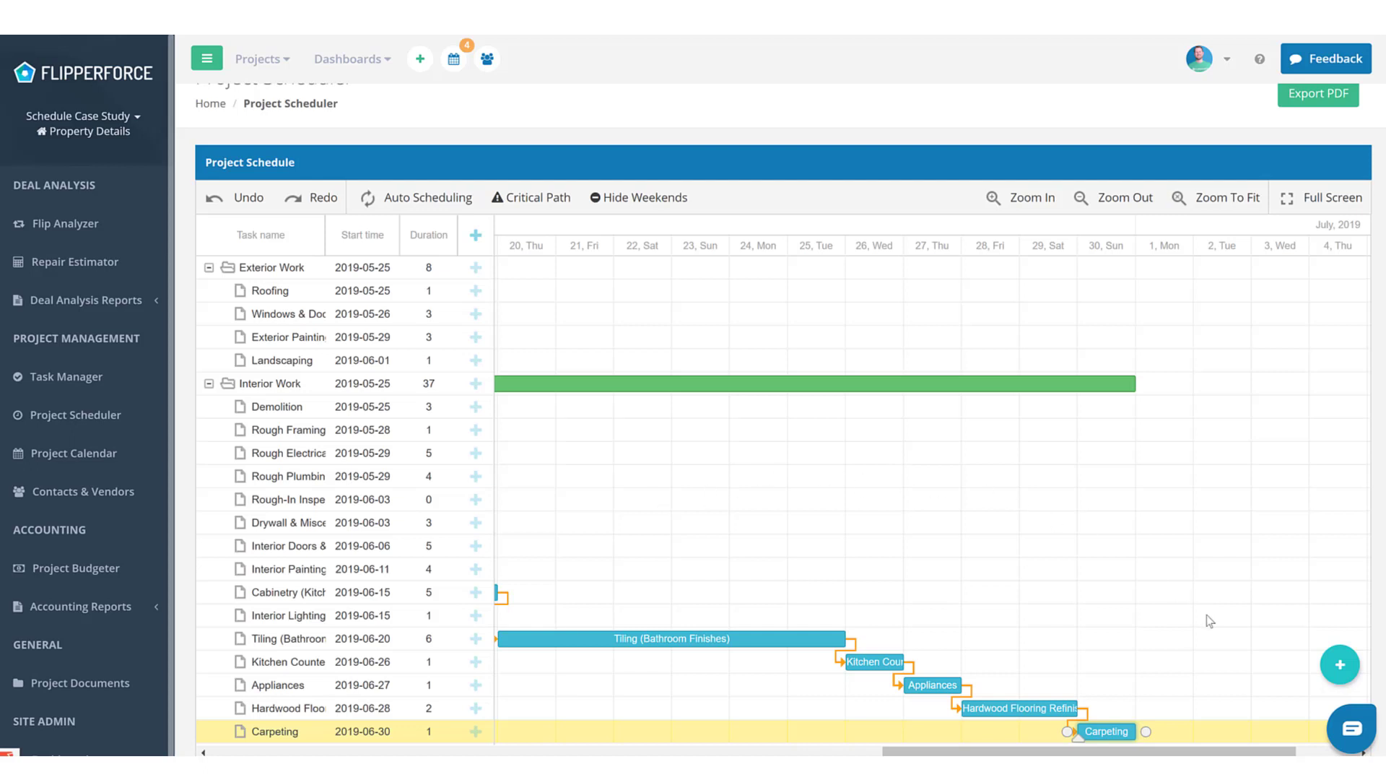
Add a 3-day "Punchlist" subtask under Interior Work, starting on 1 July 2019 and linked as the successor of Carpeting
scroll(1194, 635, down, 1)
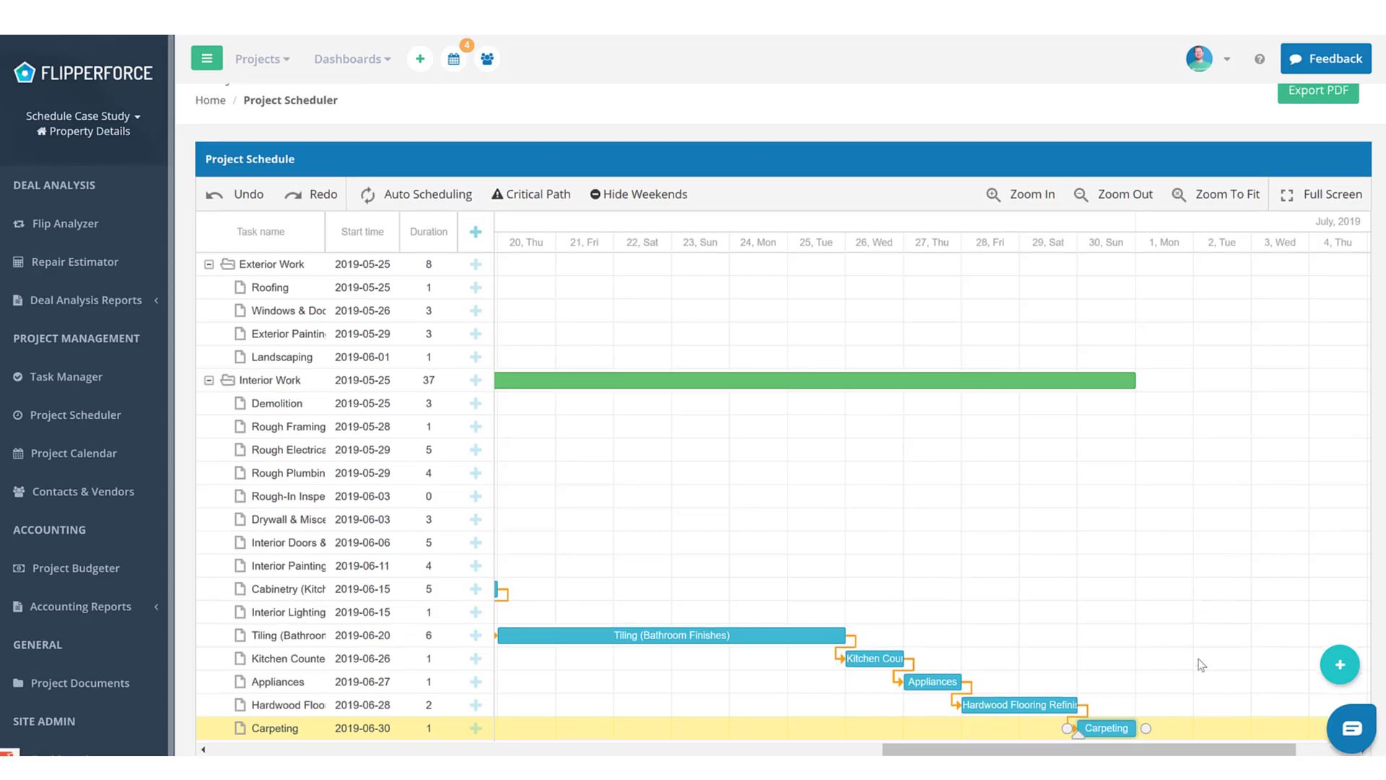
click(476, 360)
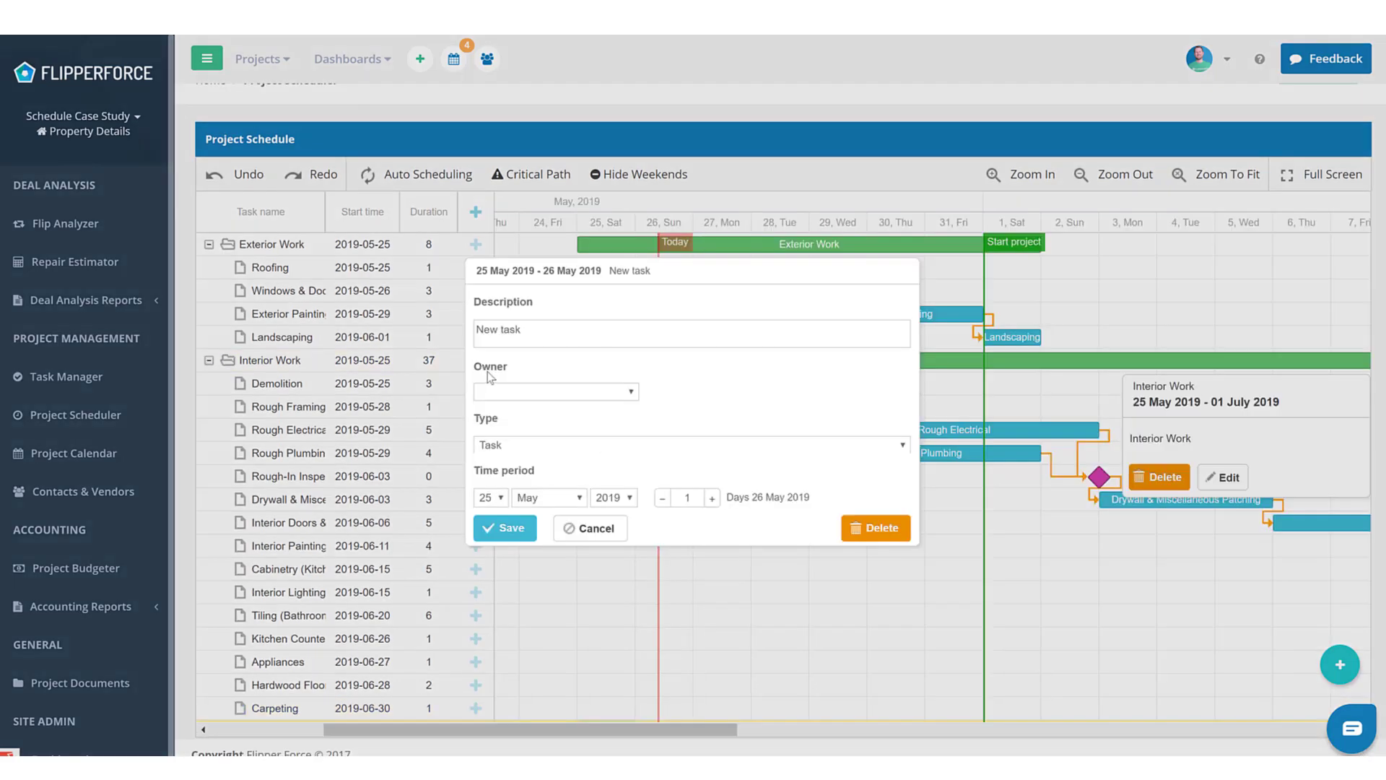
triple_click(568, 330)
text(Punchlist)
click(713, 498)
click(508, 528)
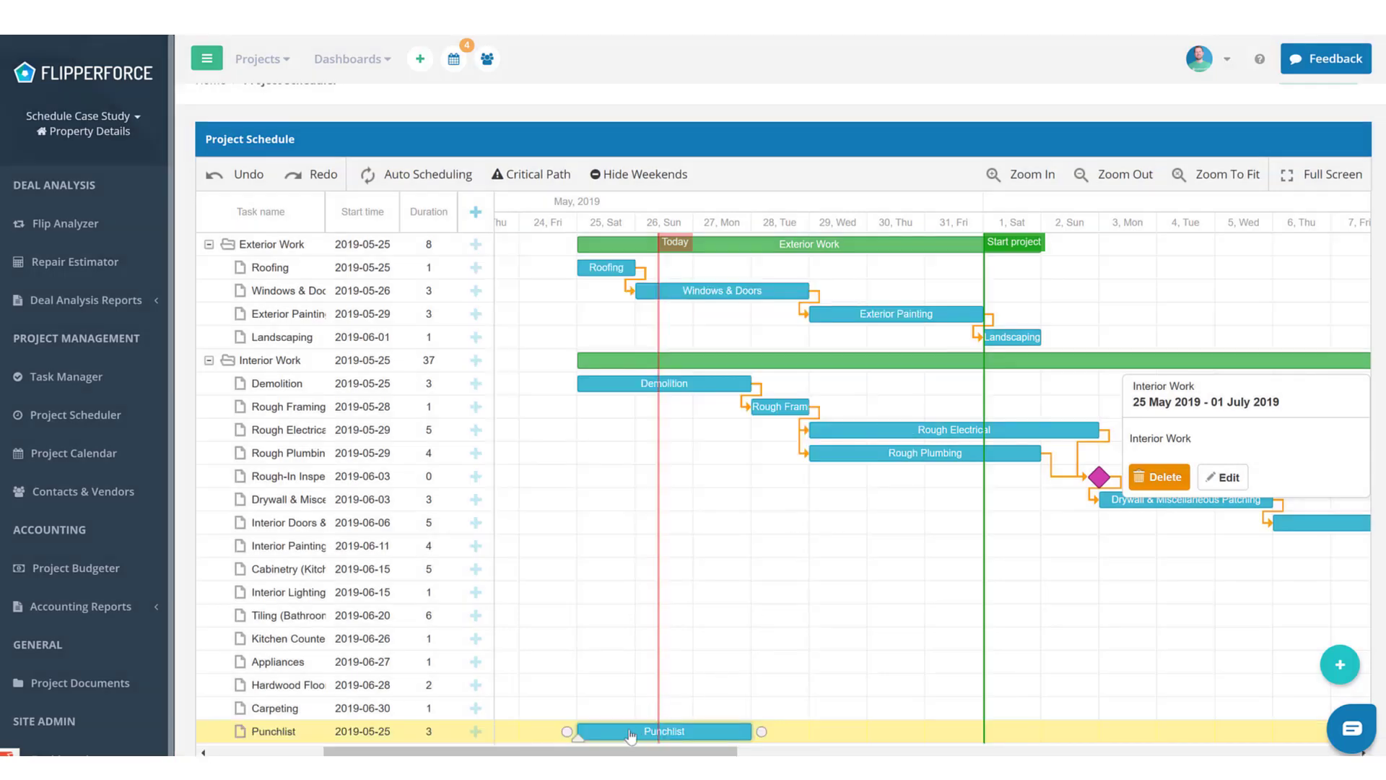
drag(630, 731, 1096, 731)
drag(1282, 729, 971, 708)
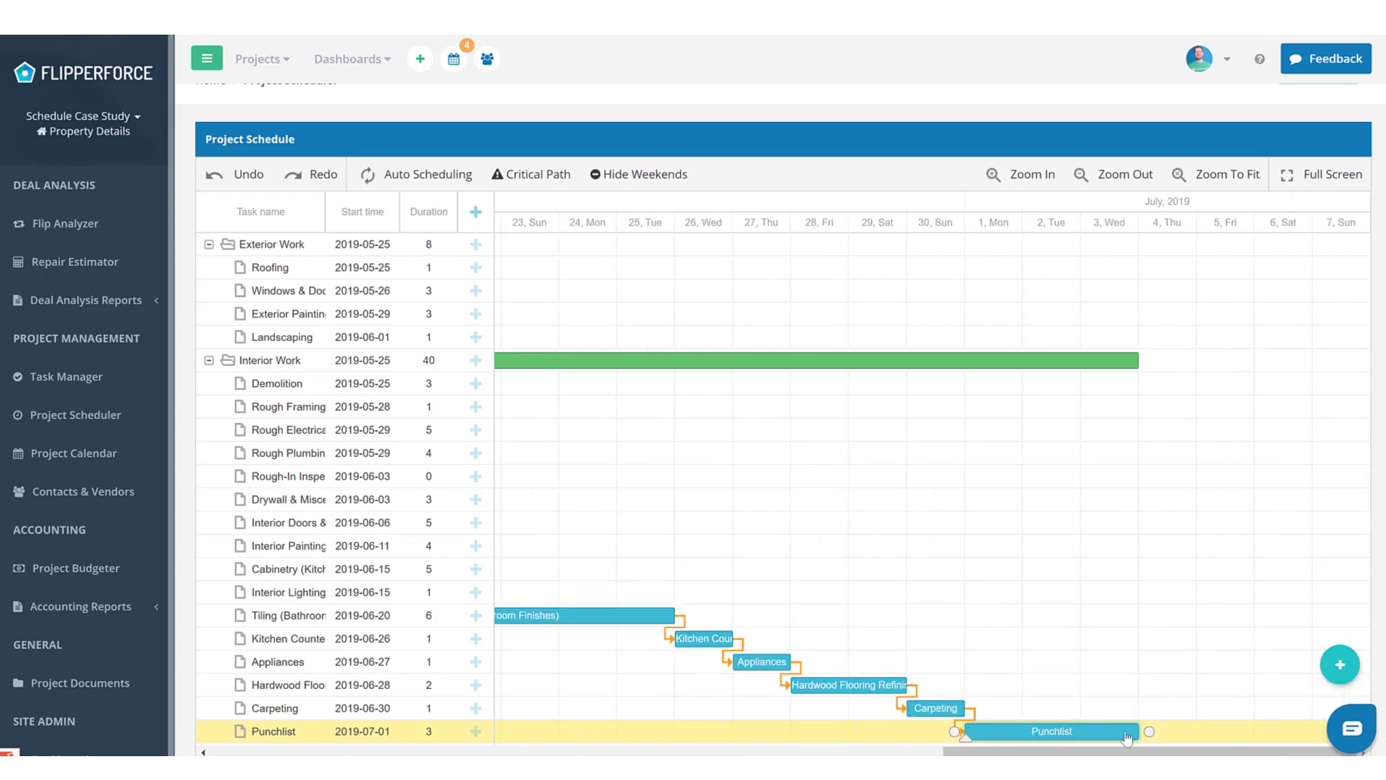
Add a 1-day "Final Cleaning" subtask under Interior Work, starting on 4 July 2019 and linked as the successor of Punchlist
click(476, 360)
triple_click(625, 335)
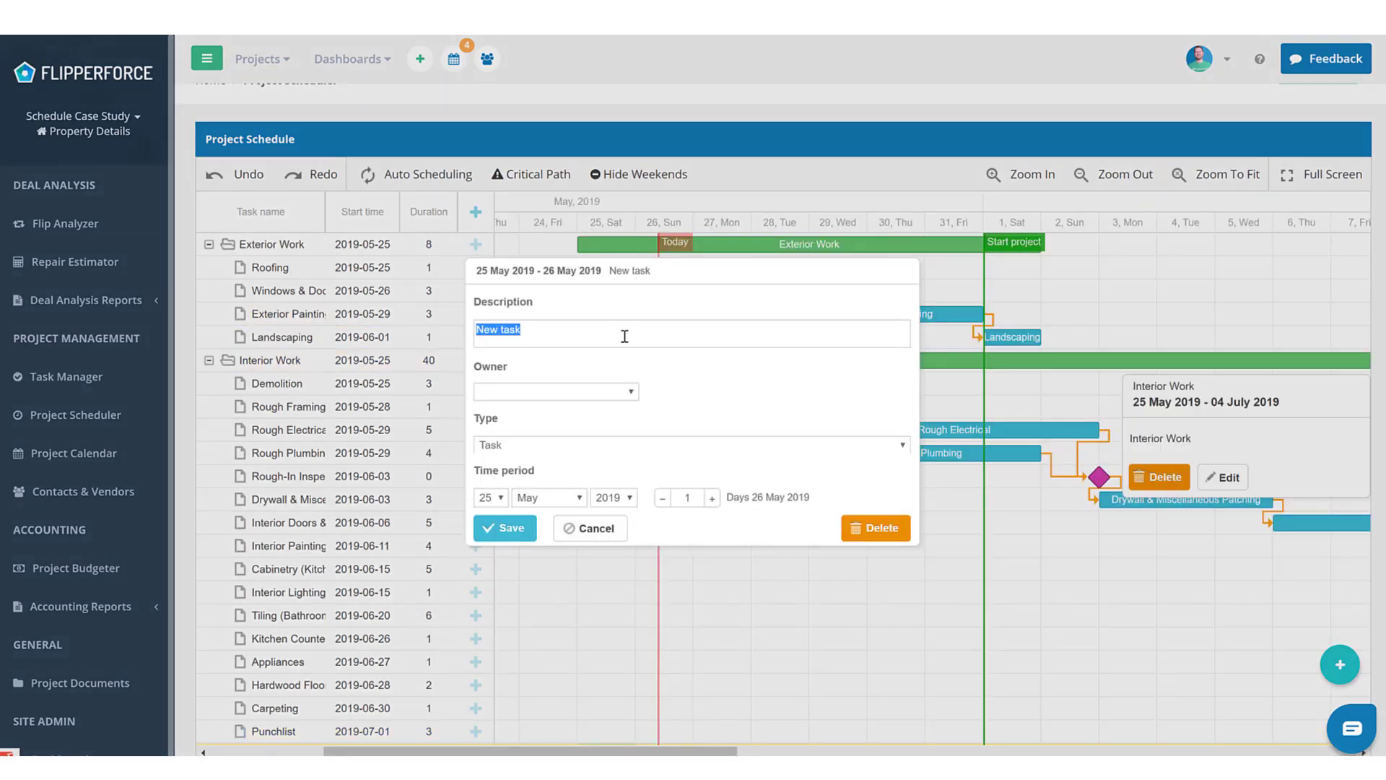
text(Final Cleaning)
click(517, 529)
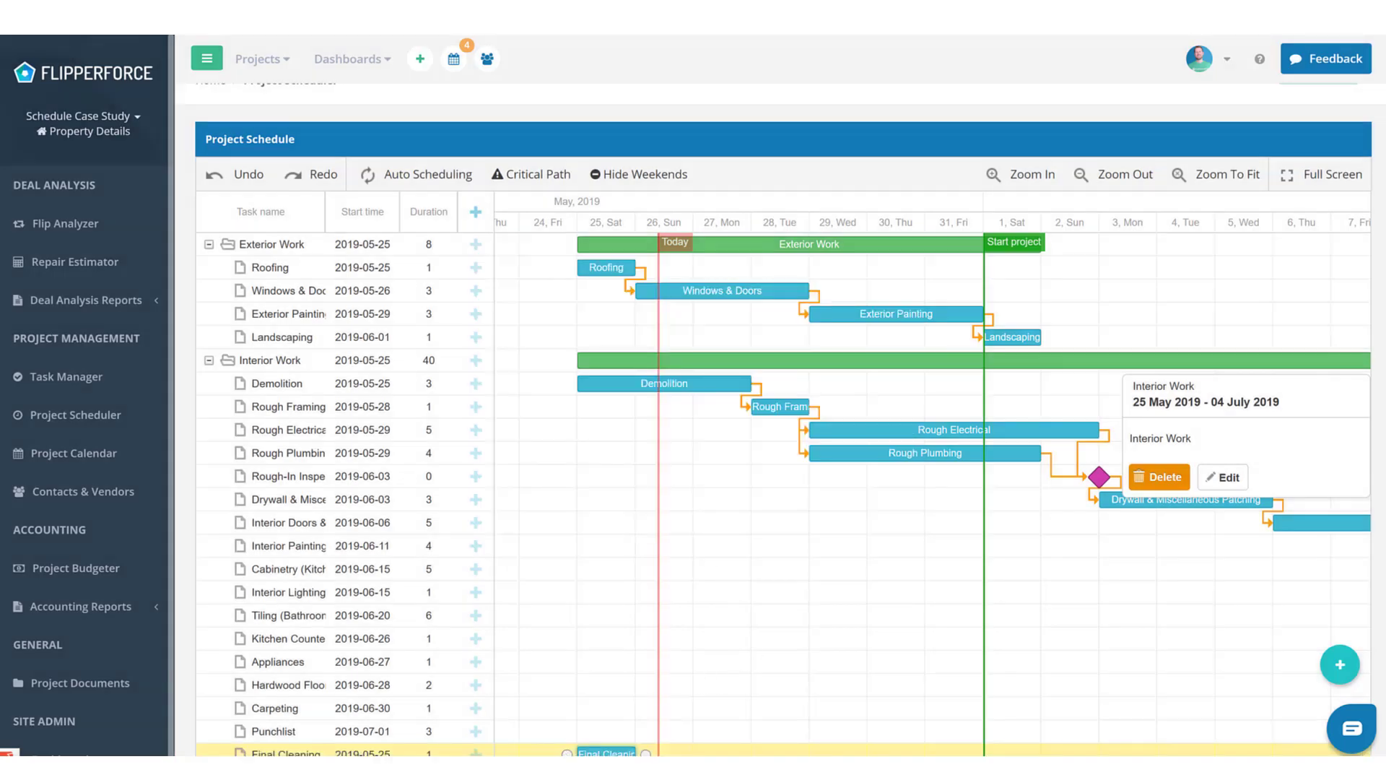
drag(606, 753, 1148, 731)
scroll(1381, 753, right, 15)
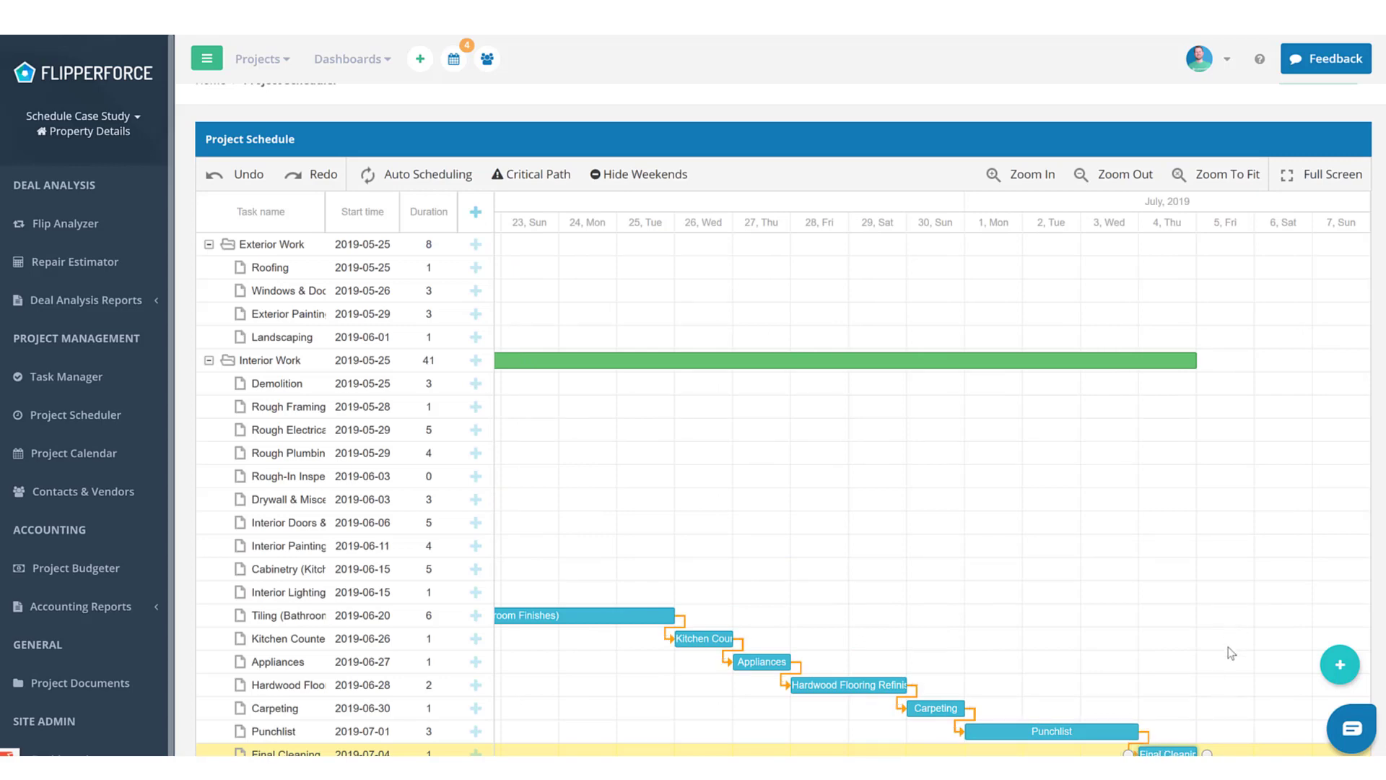
Add an "Open House / Listing Day" milestone under Interior Work, dated 5 July 2019 and linked as the successor of Final Cleaning
scroll(1232, 653, down, 1)
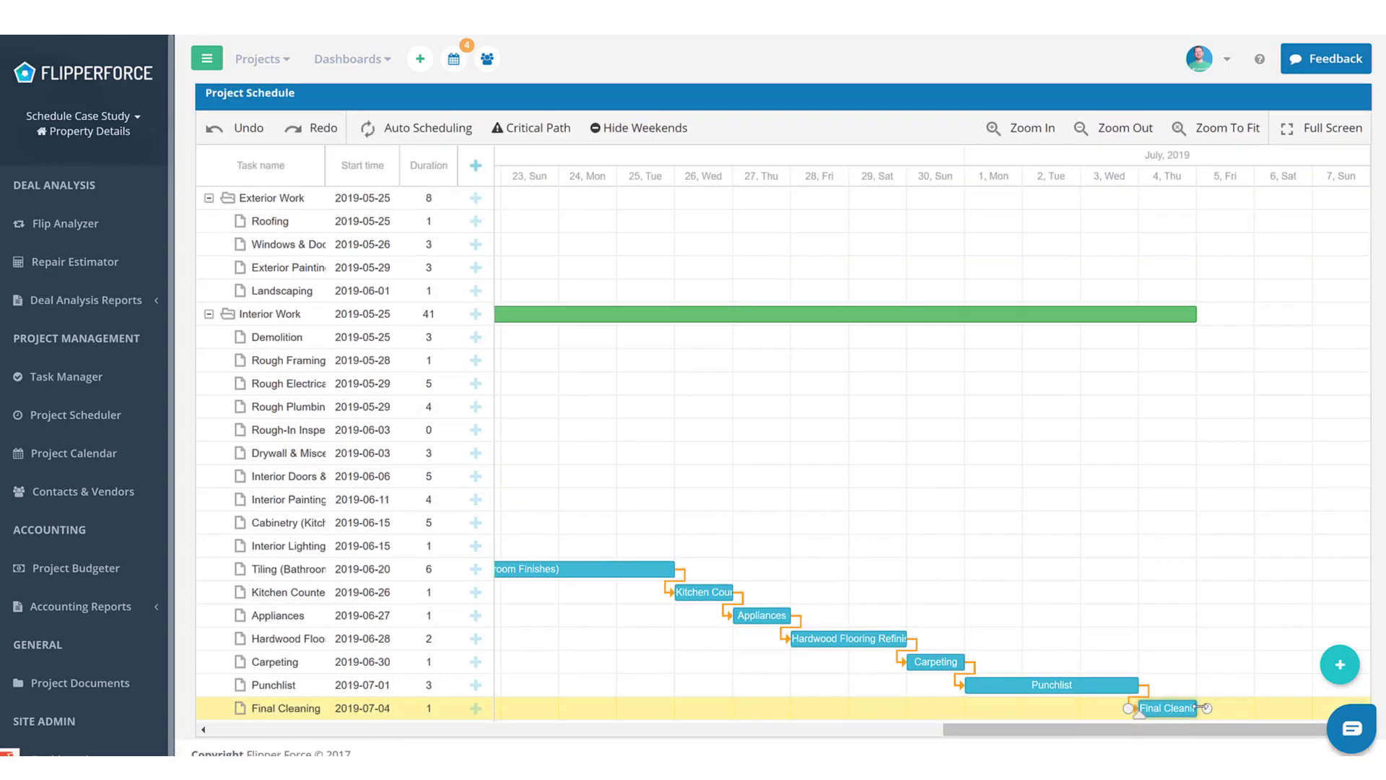
click(477, 314)
key(ctrl+shift+Left)
key(ctrl+shift+Left)
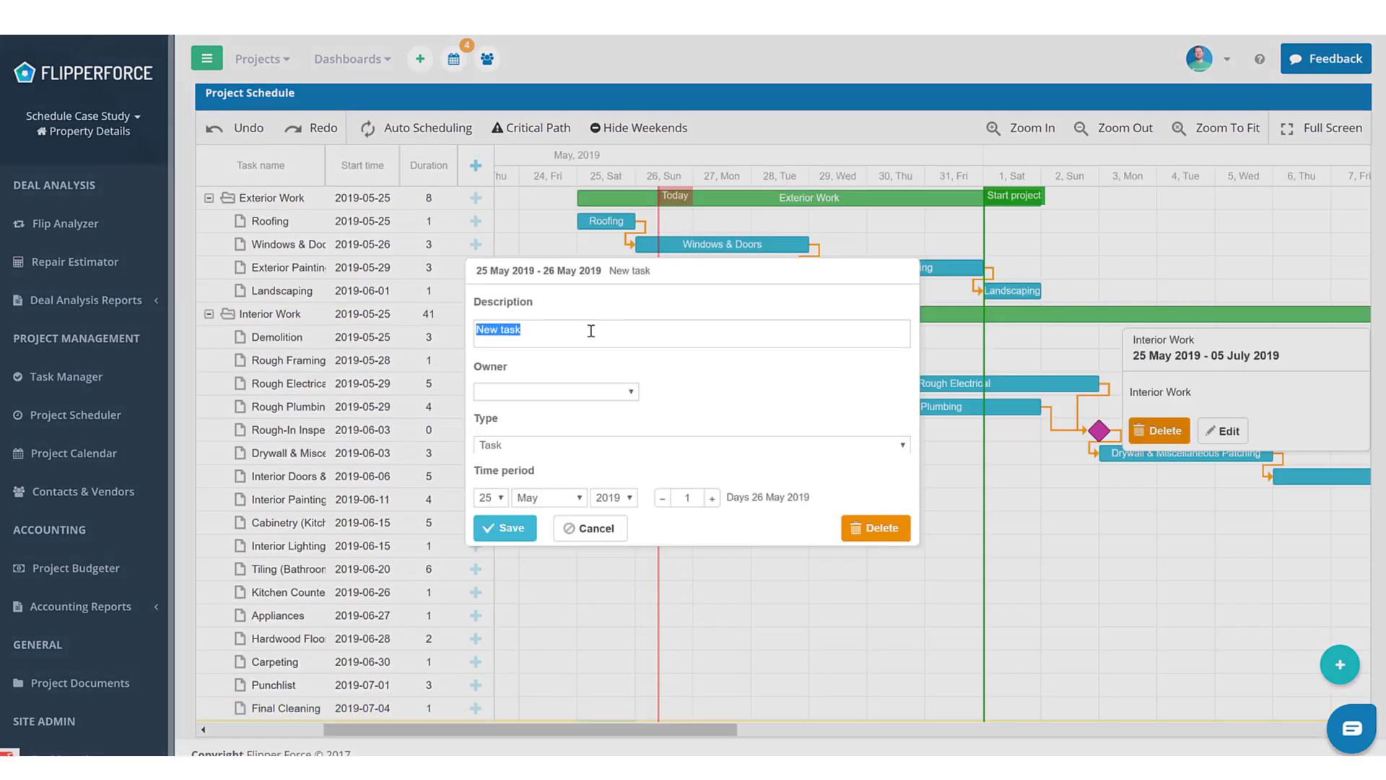
text(Open House / Listing Day)
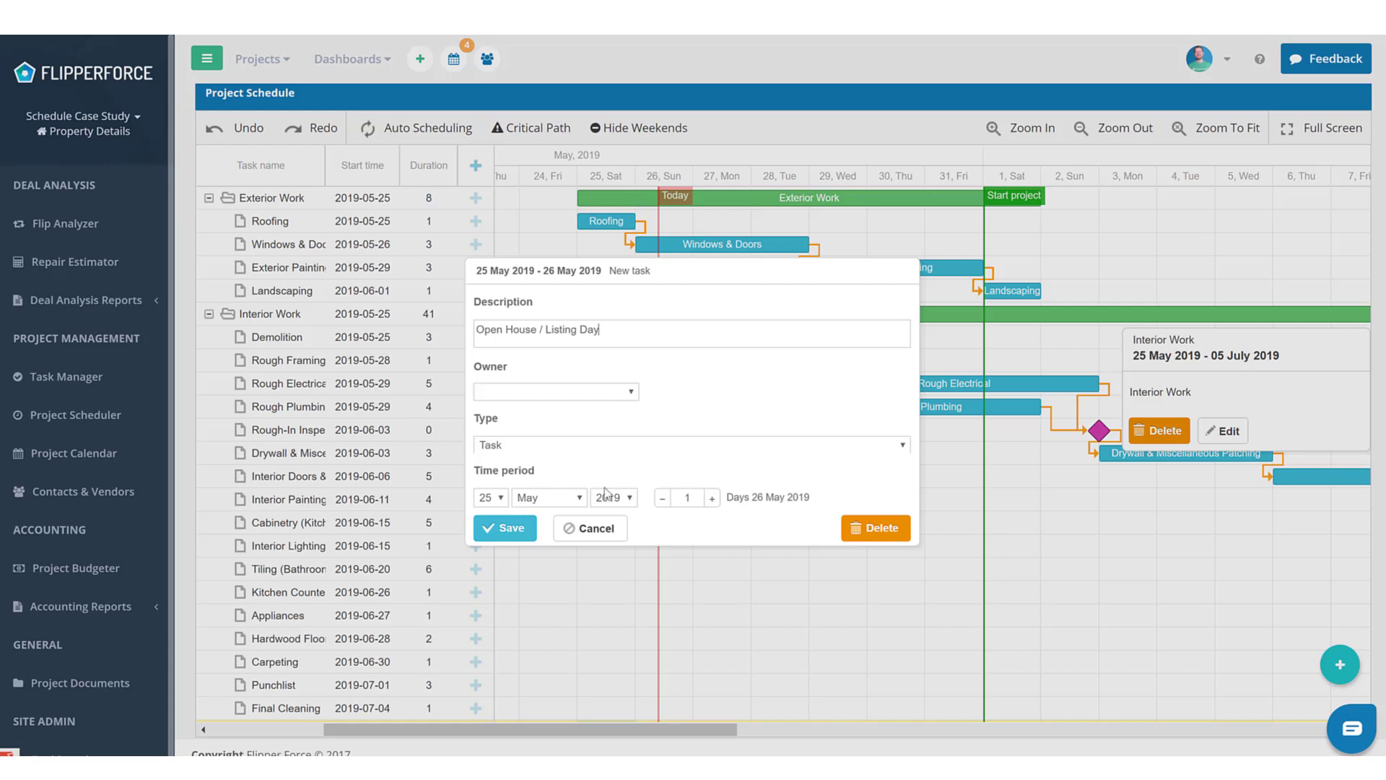
click(673, 445)
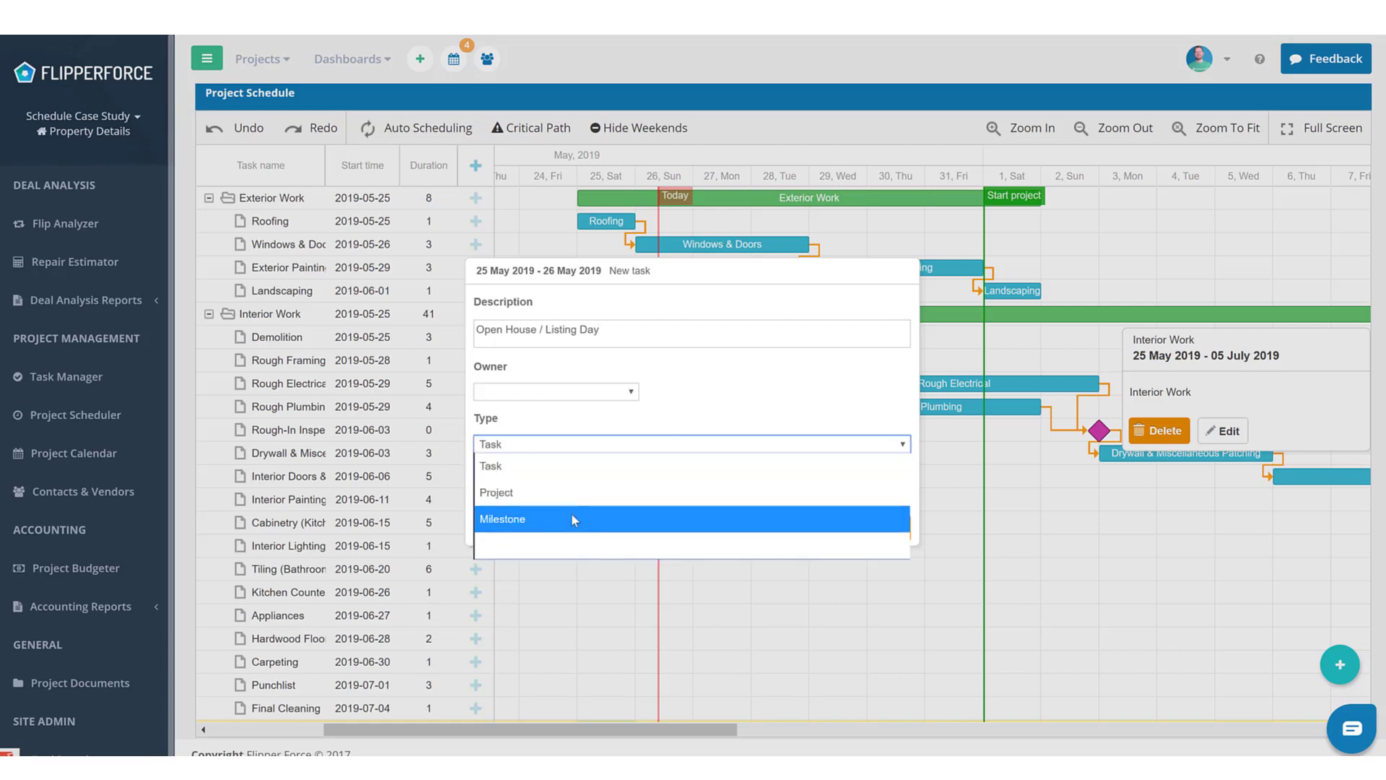
click(570, 518)
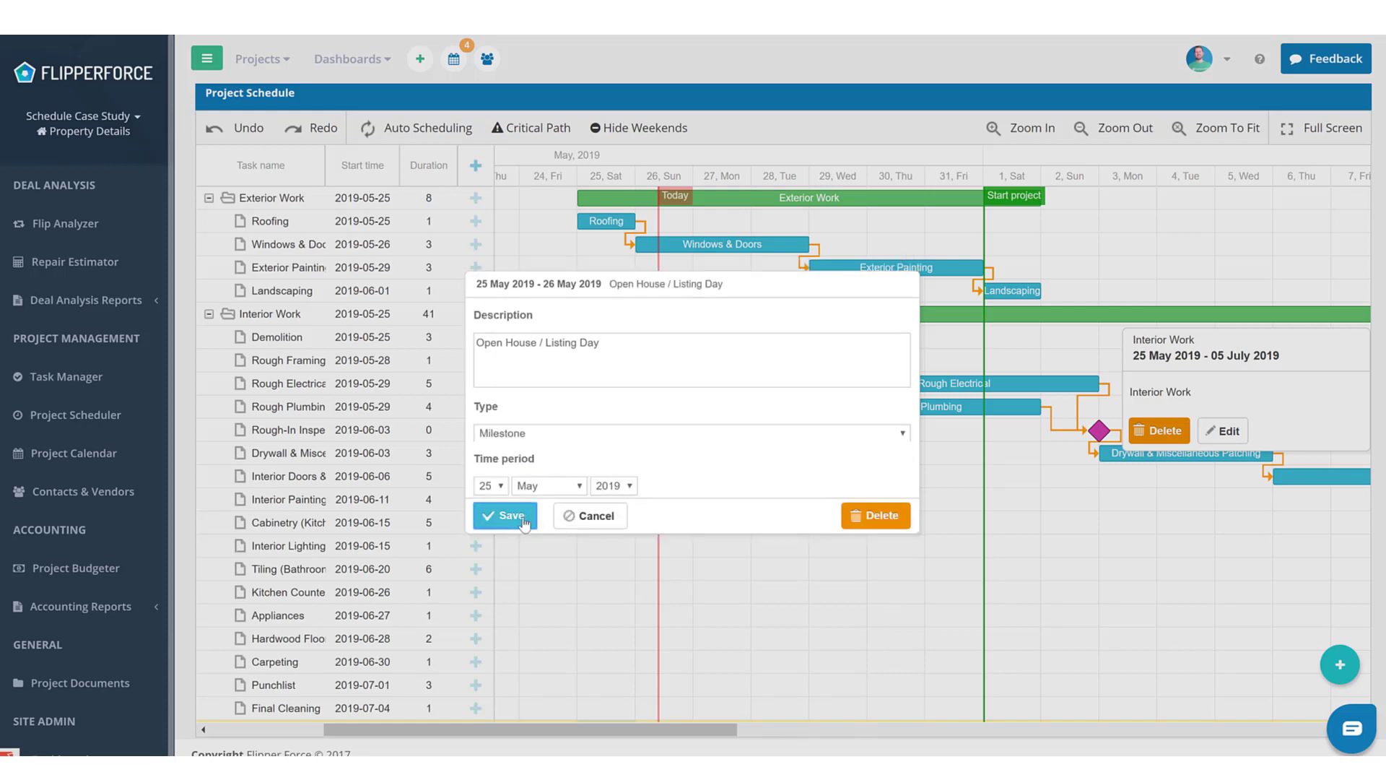
click(521, 520)
drag(586, 732, 1178, 735)
scroll(1328, 722, right, 15)
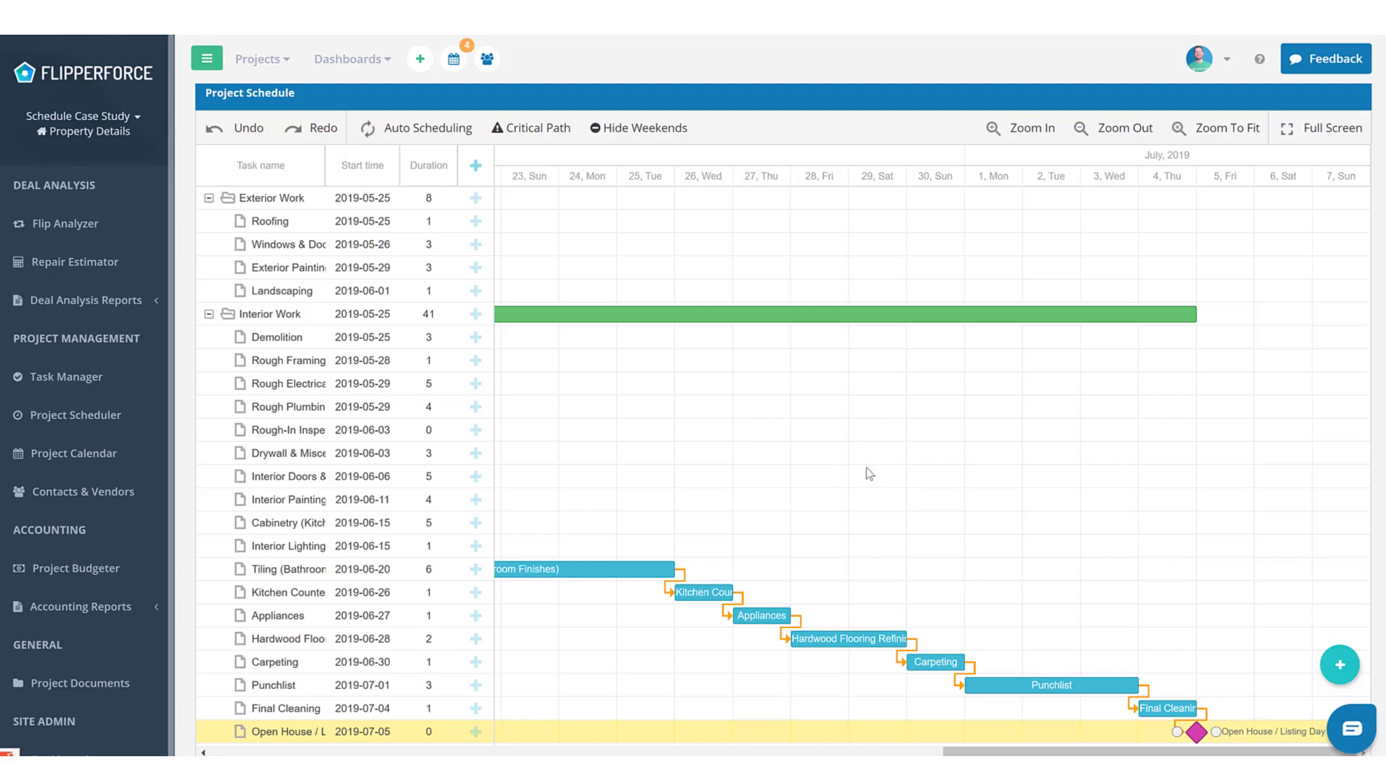
Review the full task list and timeline, from the Open House / Listing Day milestone back to the start of Exterior Work
scroll(859, 372, up, 2)
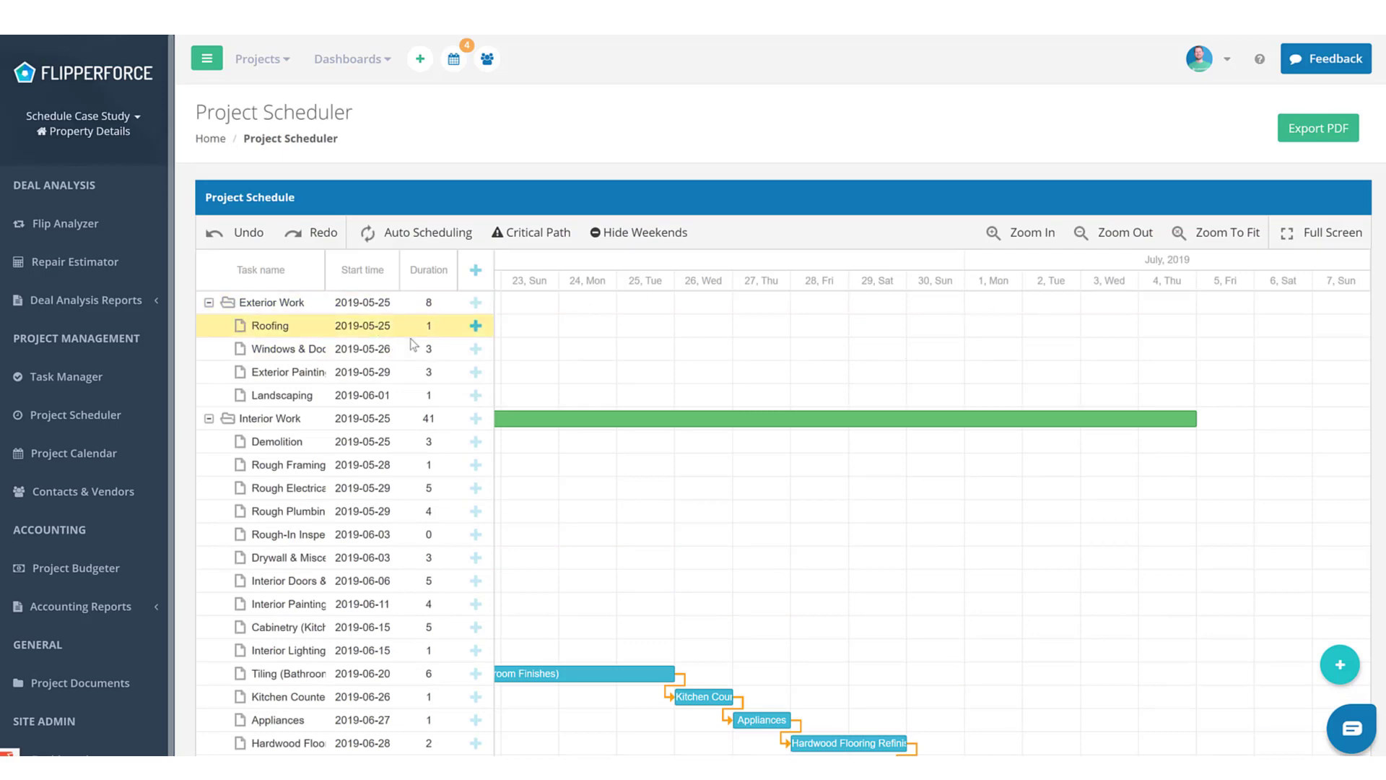
scroll(674, 365, down, 2)
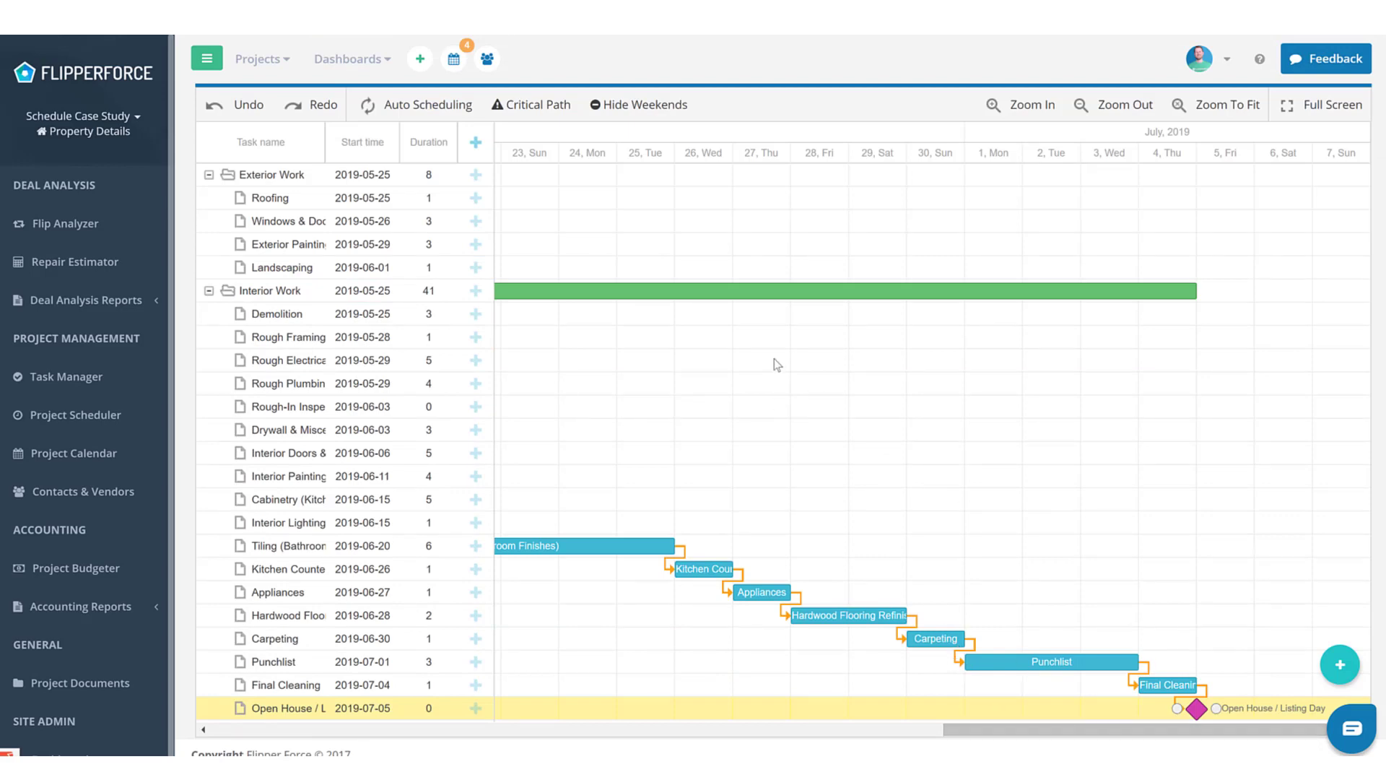
scroll(785, 329, up, 1)
scroll(785, 329, up, 2)
scroll(795, 330, down, 2)
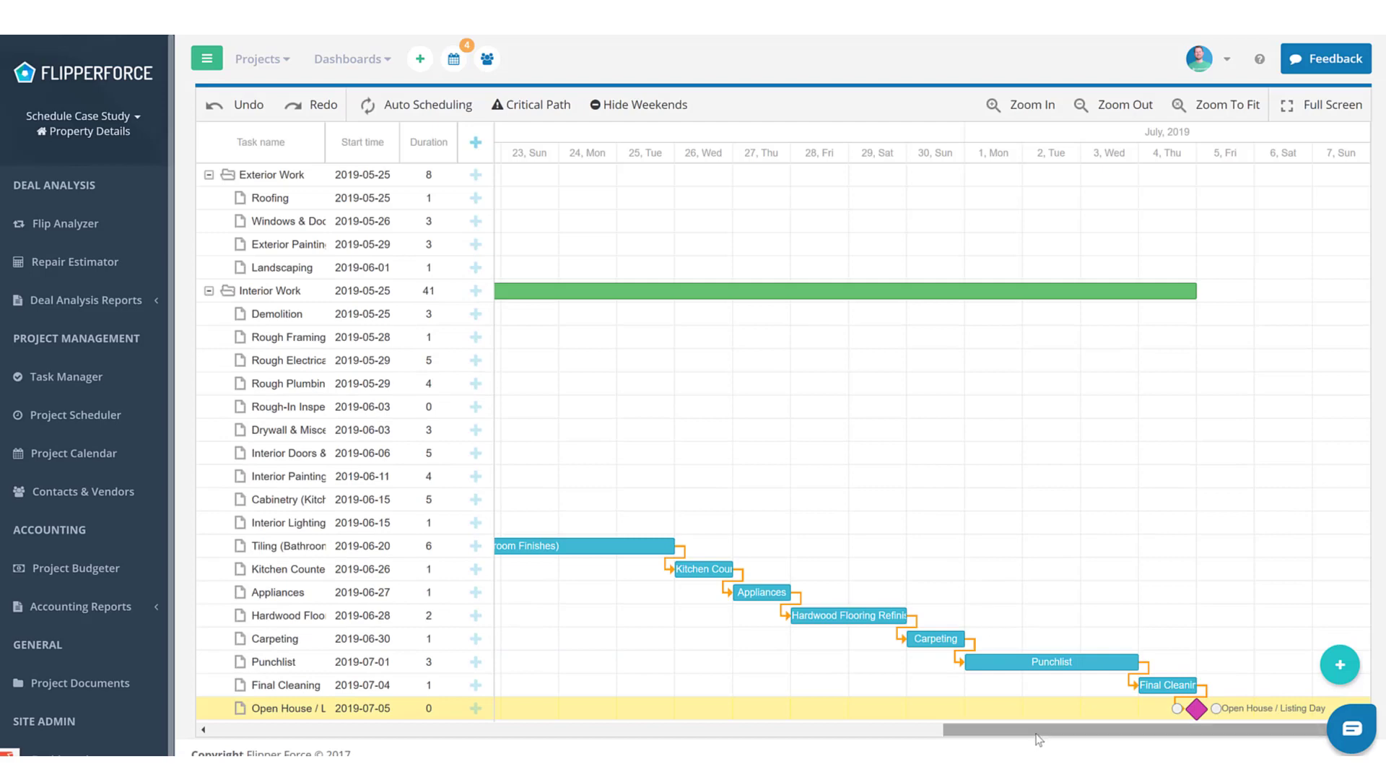
drag(1038, 730, 686, 717)
scroll(487, 683, left, 10)
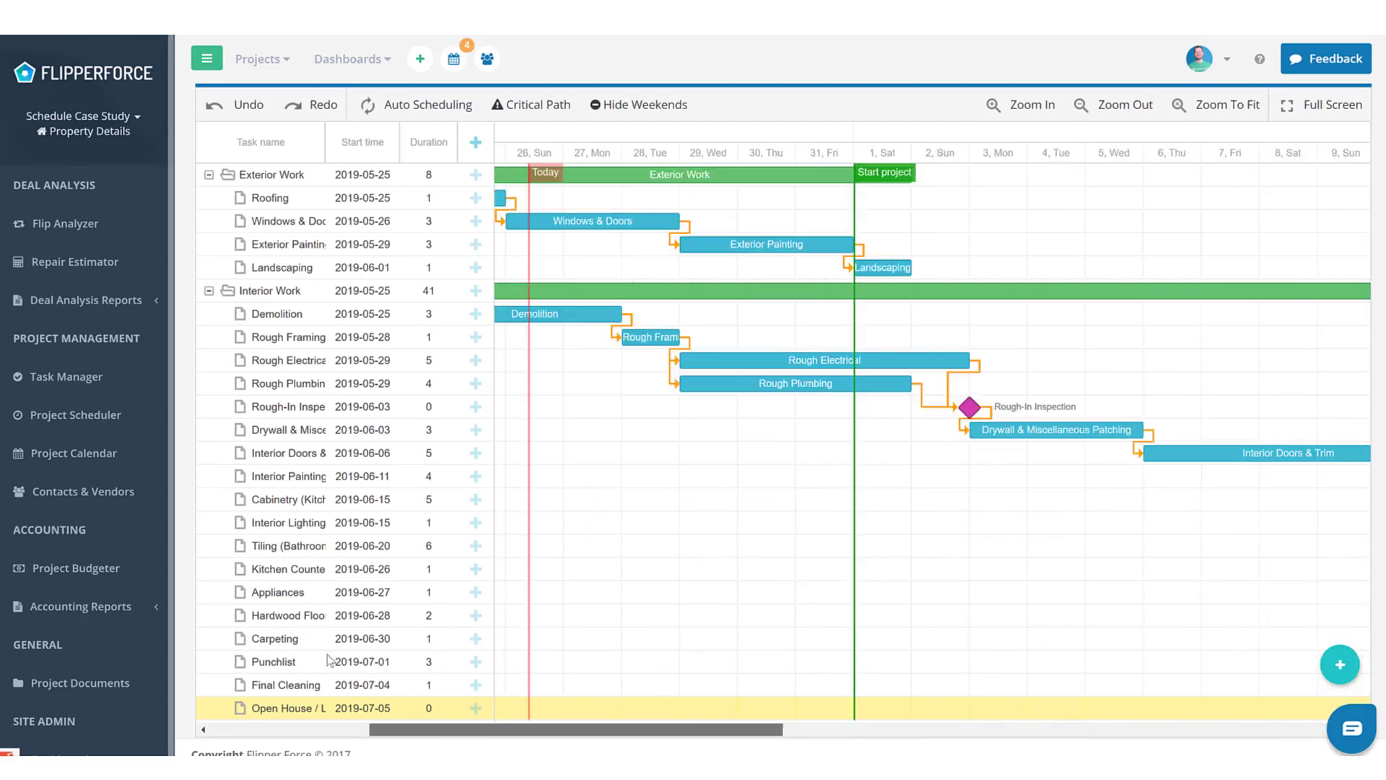
scroll(460, 403, up, 2)
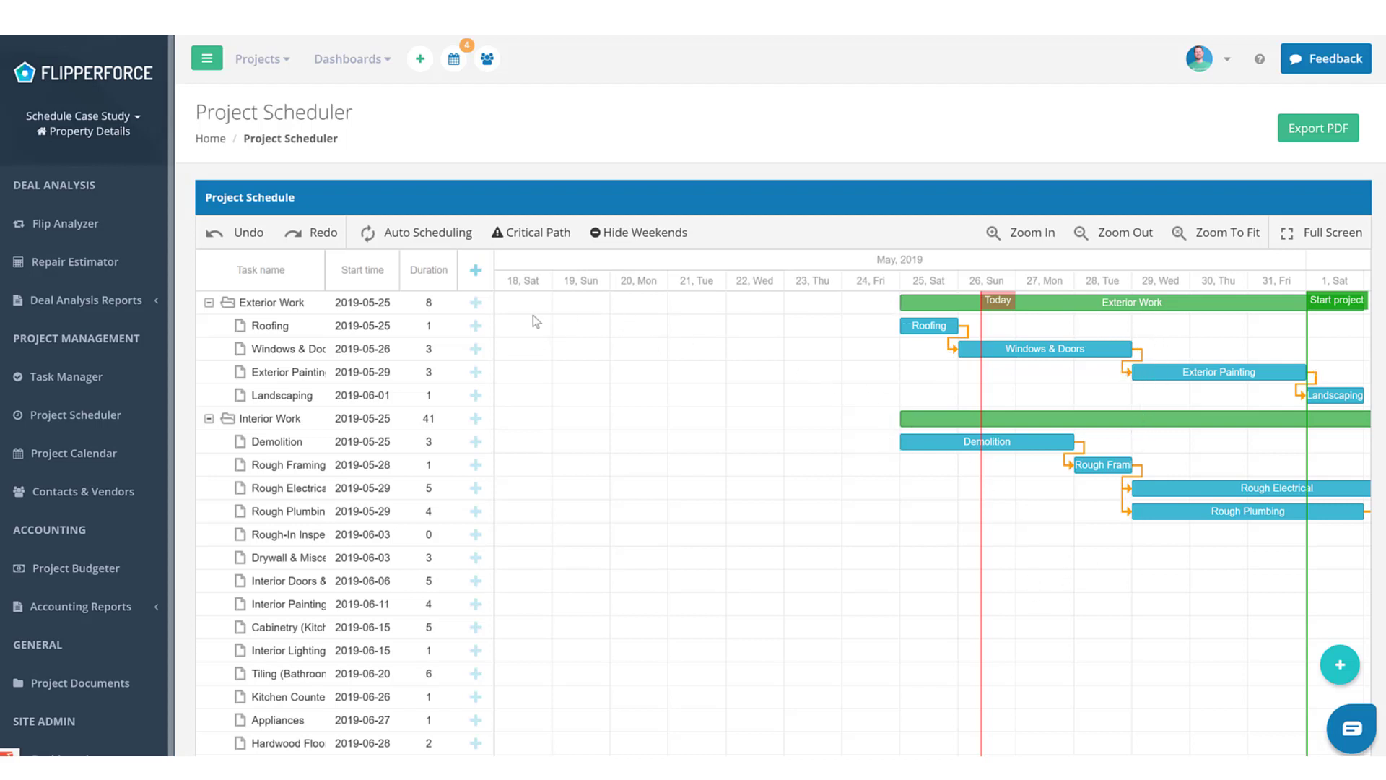
Turn on auto scheduling and move the Demolition task to start on 31 May 2019, shifting its dependent tasks
click(451, 245)
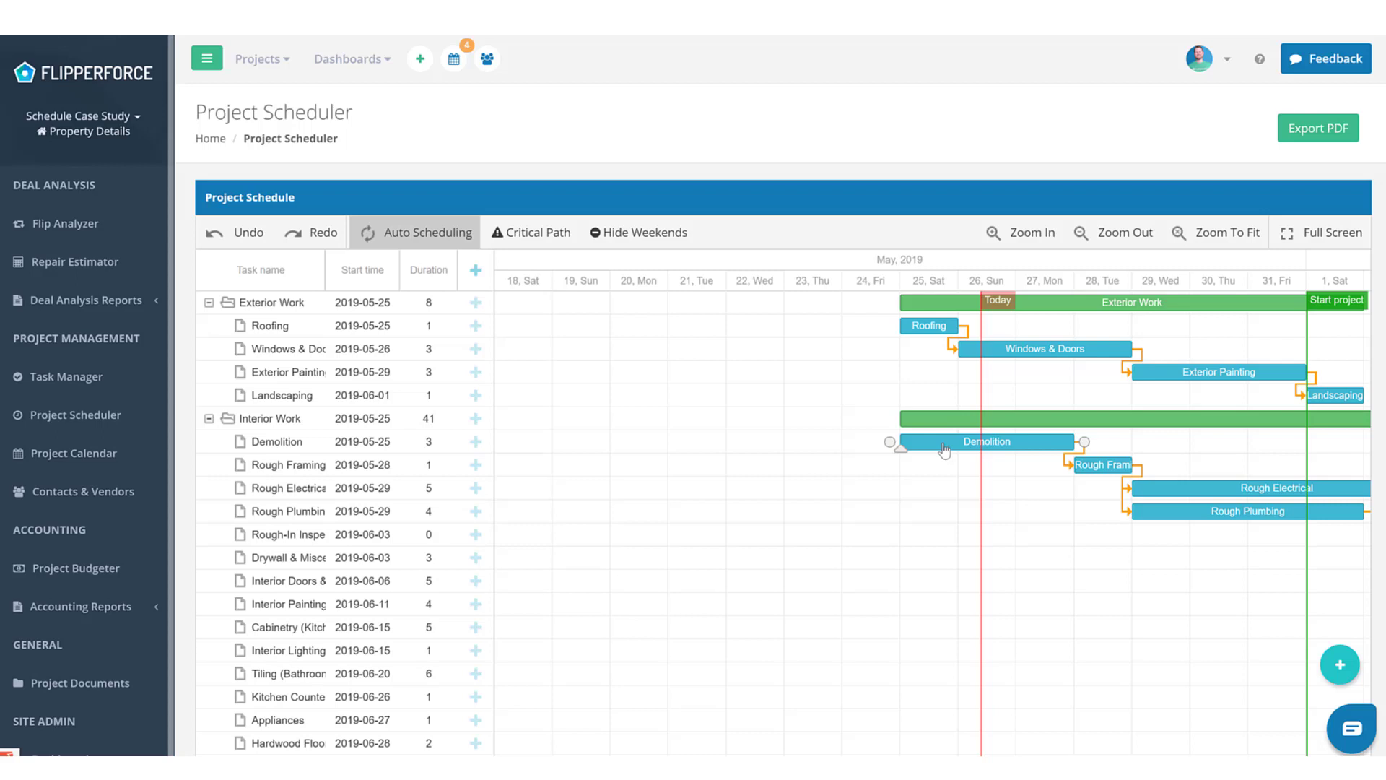
drag(944, 450, 1324, 440)
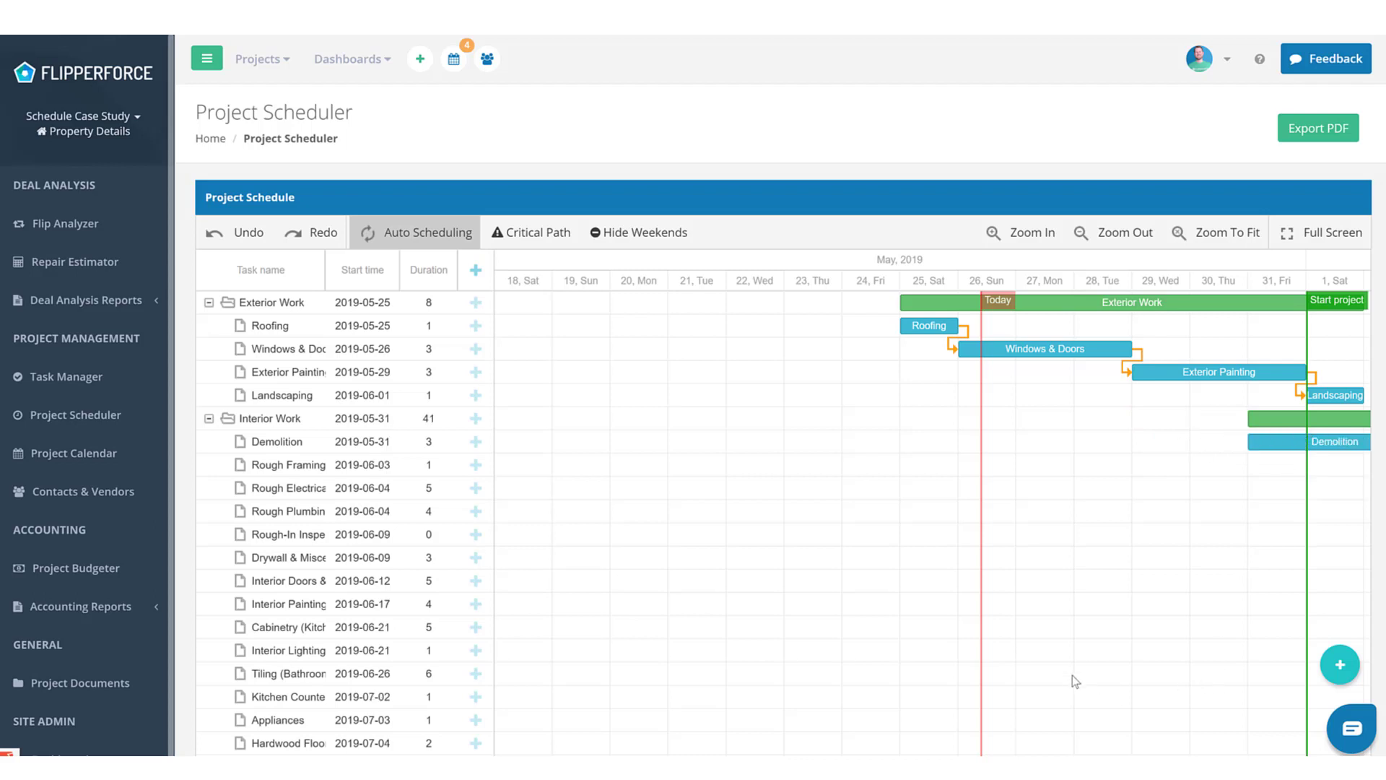
scroll(1068, 570, down, 1)
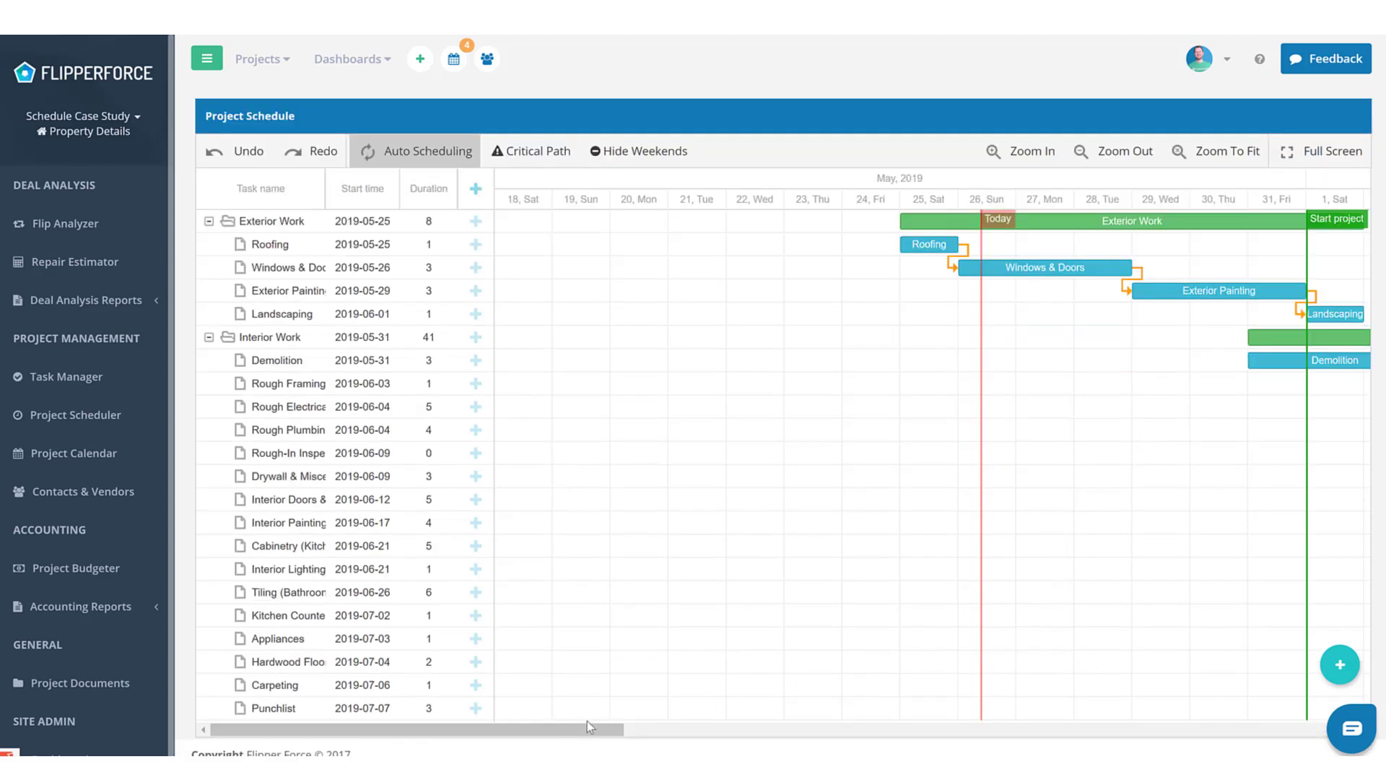
Link the Demolition task as the successor of Landscaping so that it starts on 2 June 2019
drag(587, 722, 771, 719)
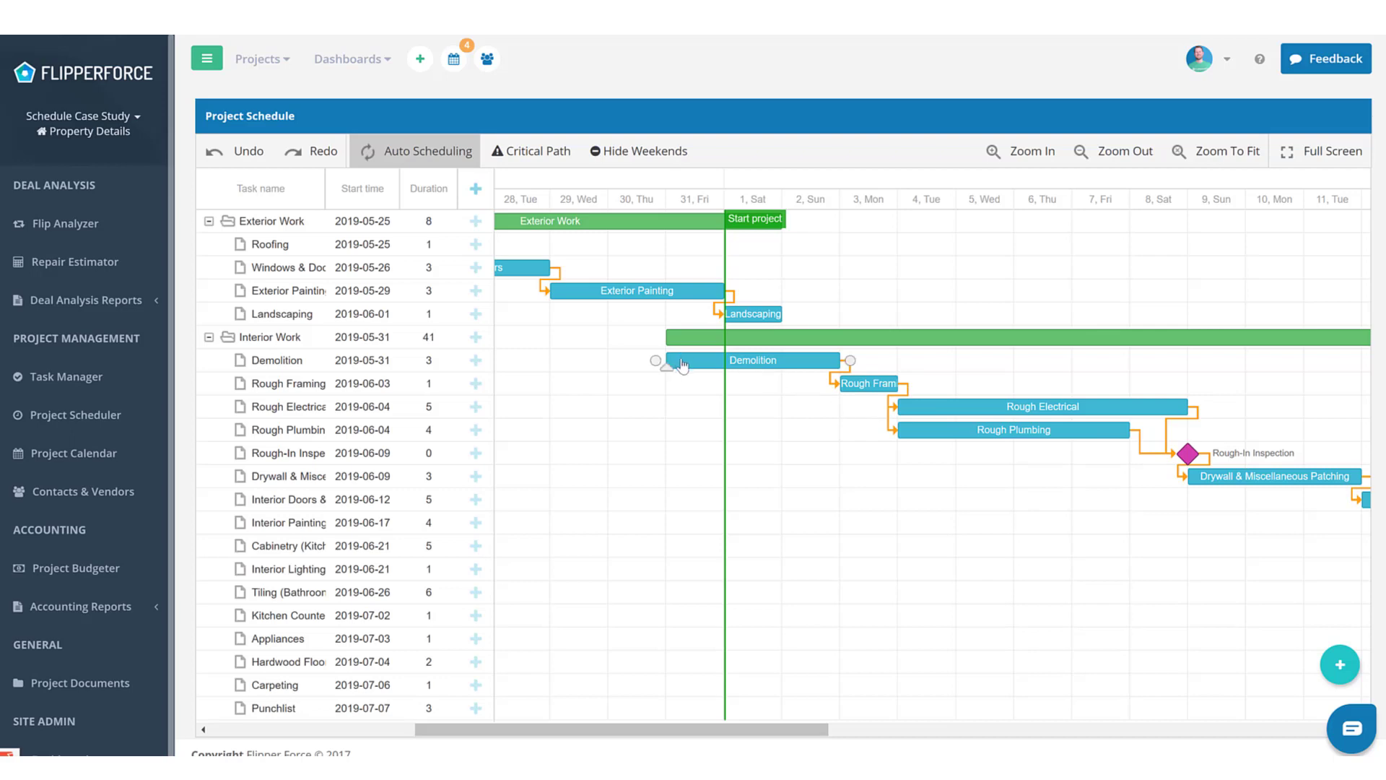
drag(681, 366, 777, 382)
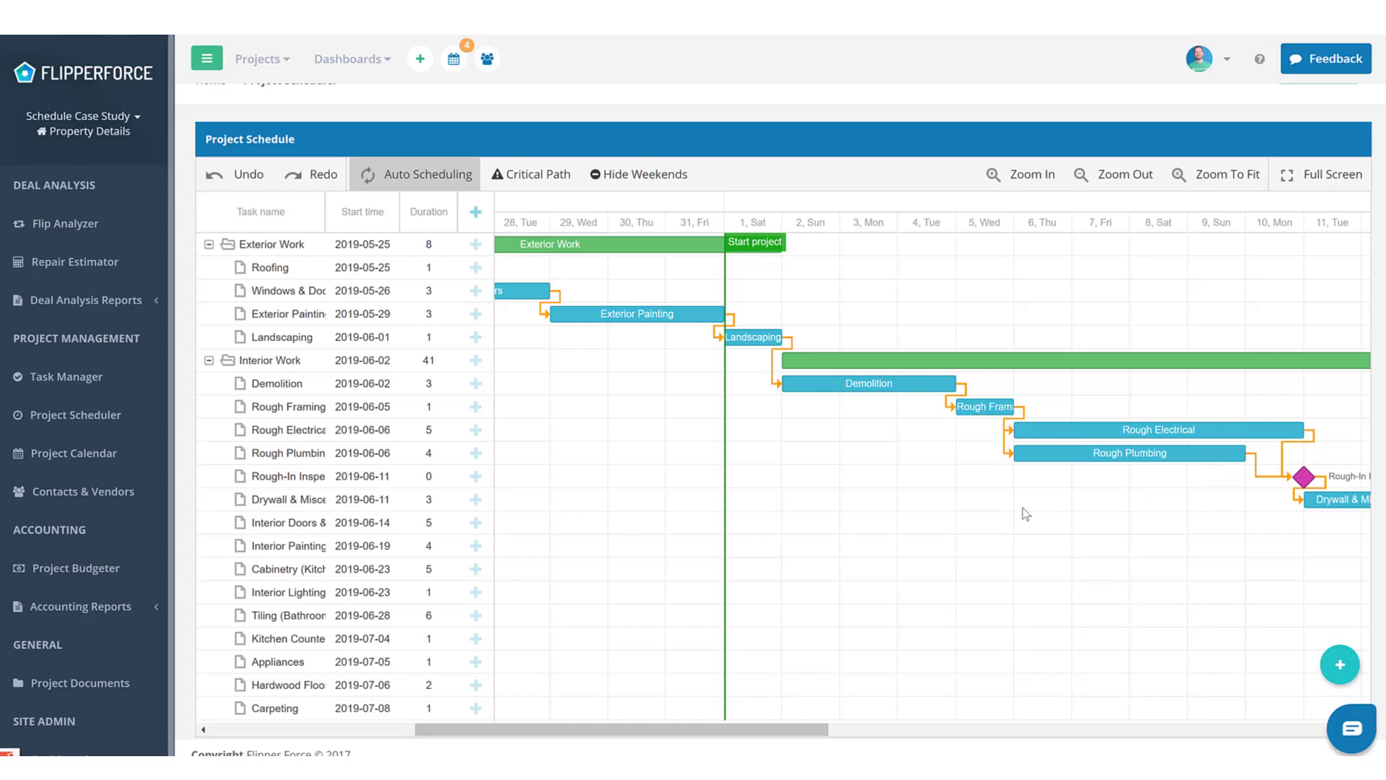
Highlight the schedule's critical path and examine it from Exterior Work into the first Interior Work tasks
drag(821, 730, 473, 686)
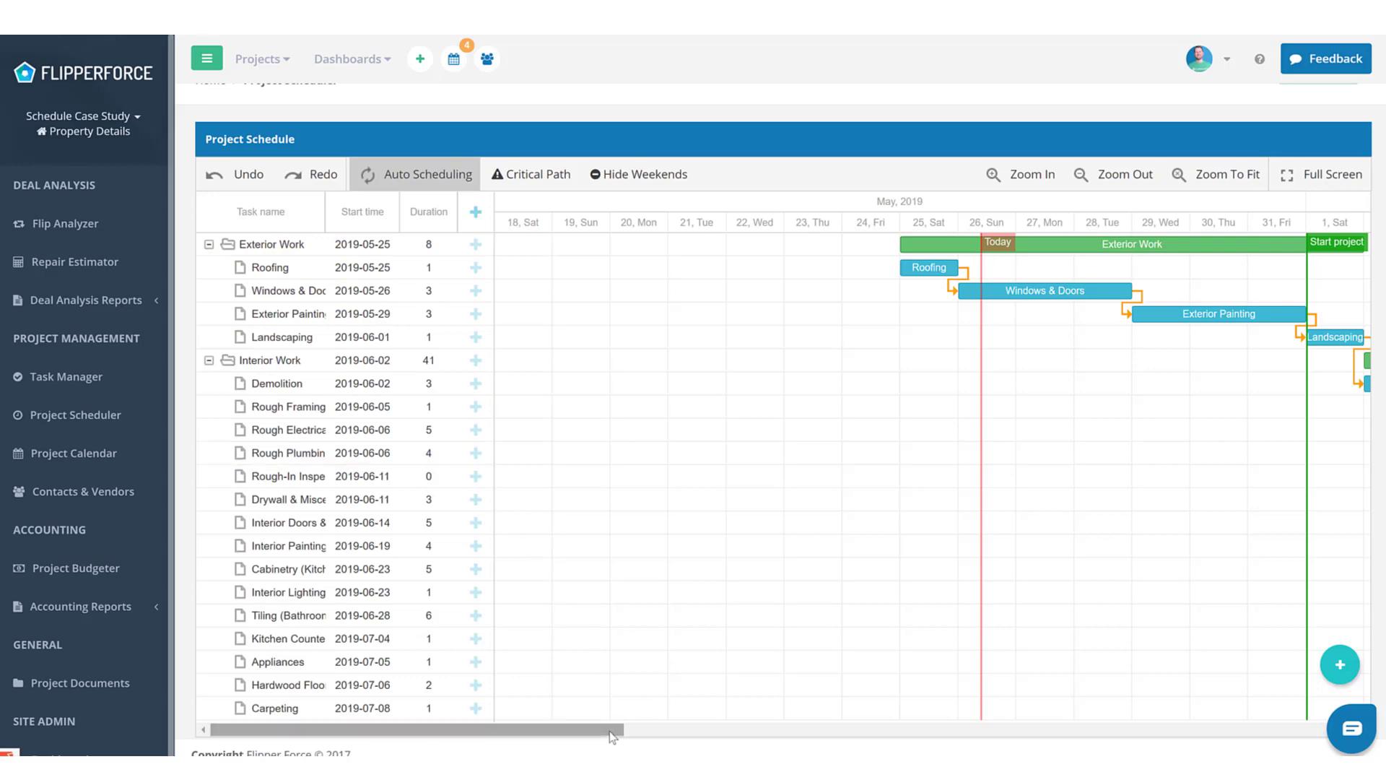
drag(616, 731, 398, 672)
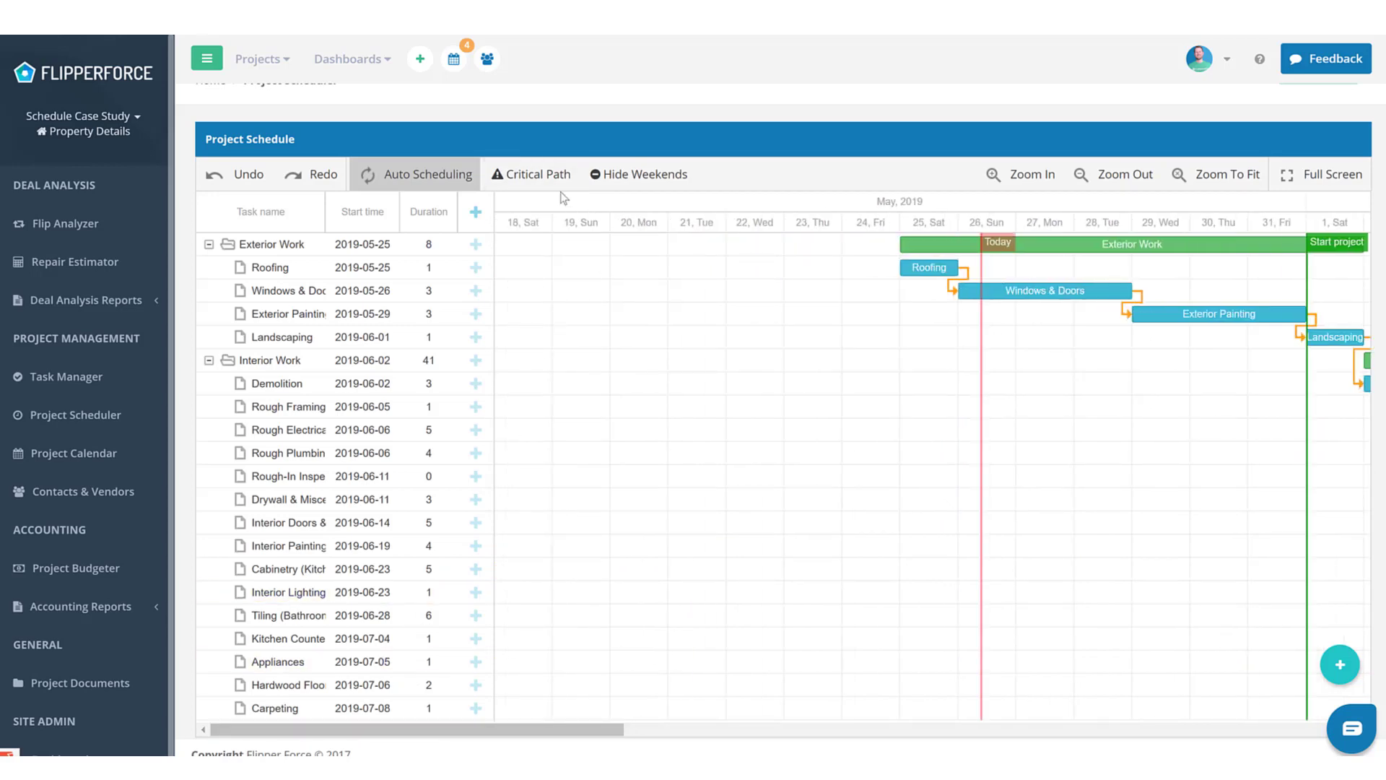
click(540, 175)
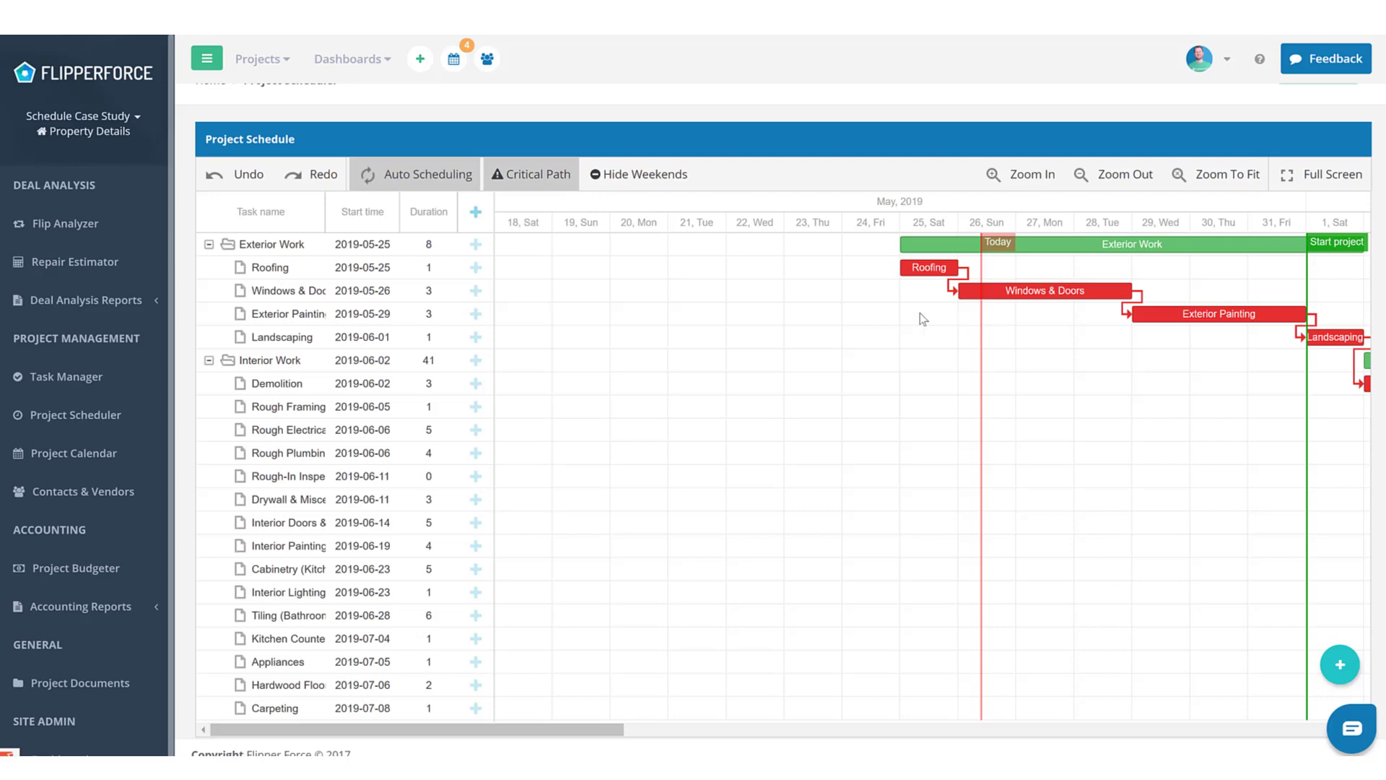
drag(605, 733, 737, 699)
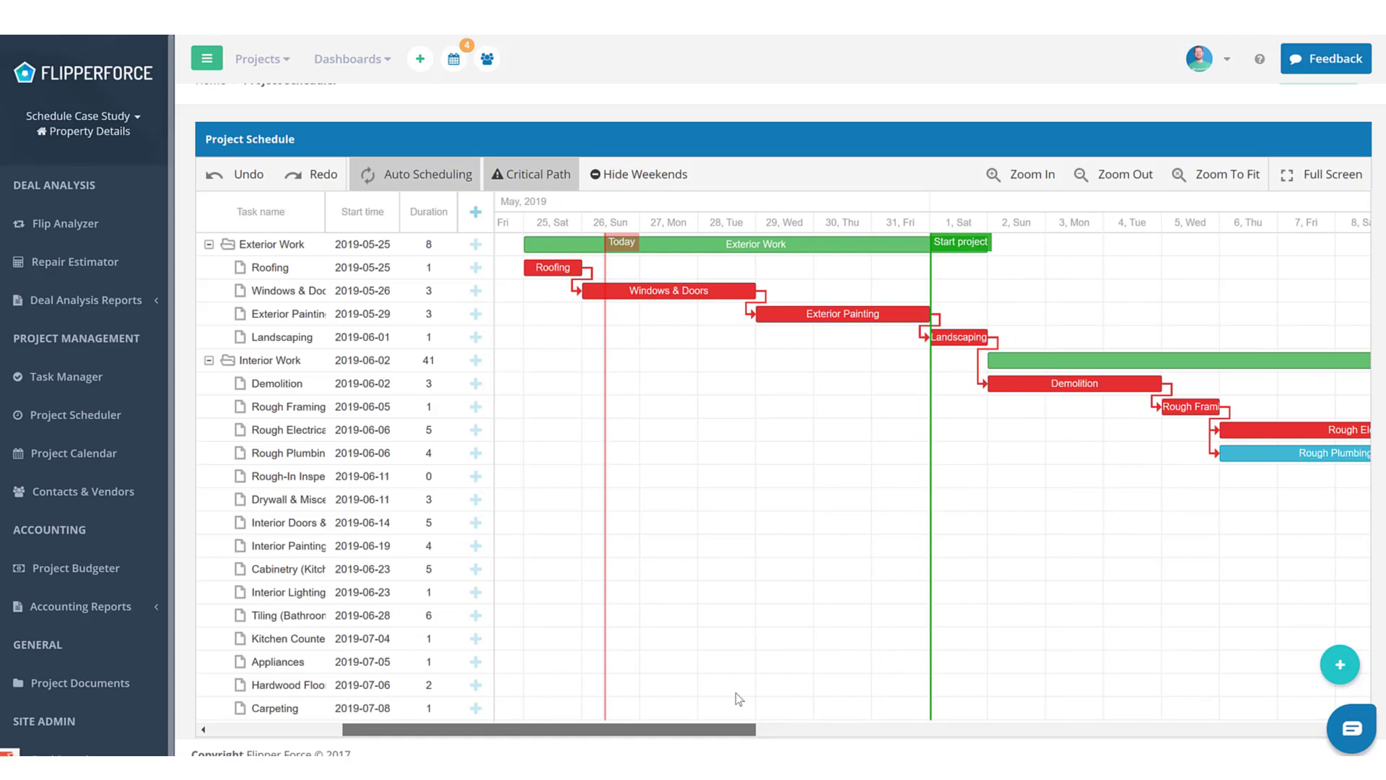
Extend the Roofing task to 2 days, save it, and review the critical path through to the July tasks
mouse_move(591, 267)
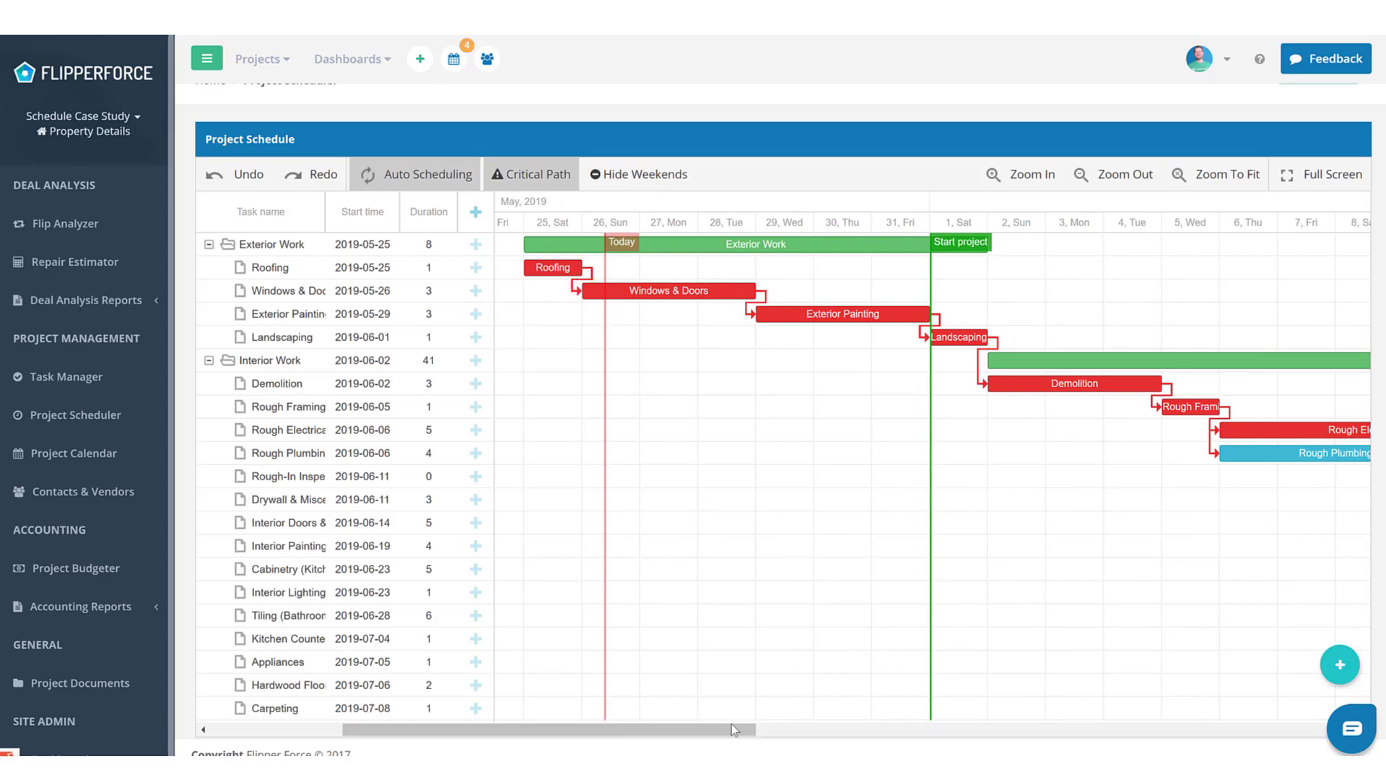
drag(730, 729, 704, 699)
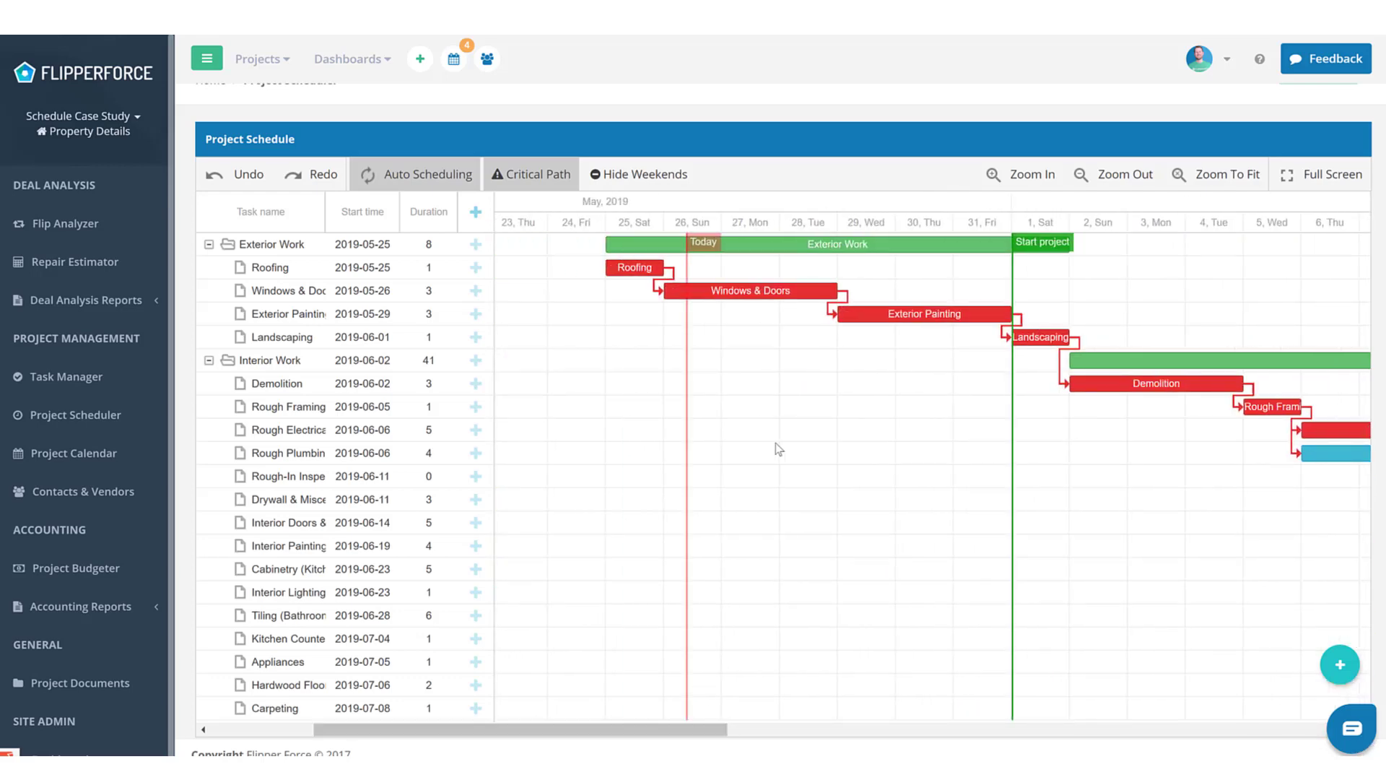
mouse_move(673, 267)
mouse_move(660, 268)
mouse_down()
mouse_move(704, 269)
mouse_move(660, 272)
mouse_up()
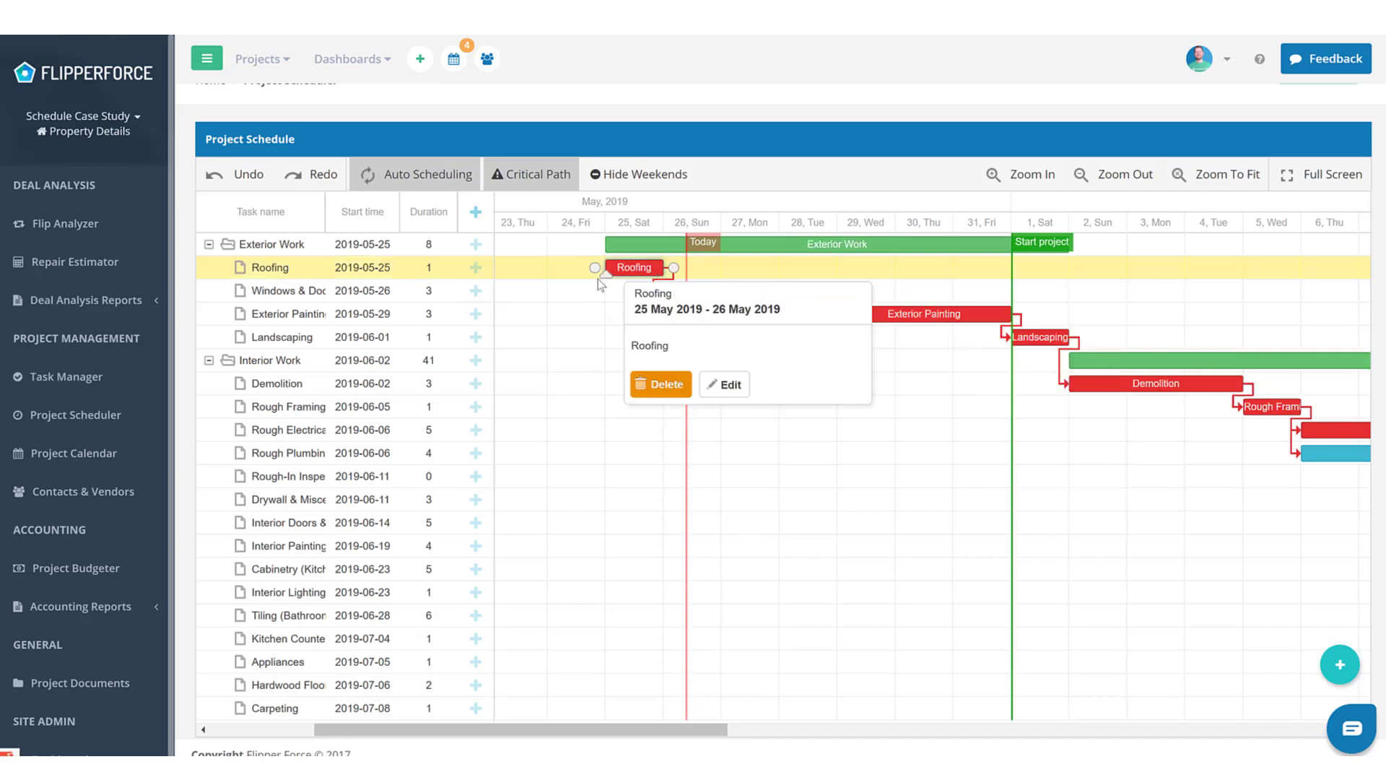
click(924, 403)
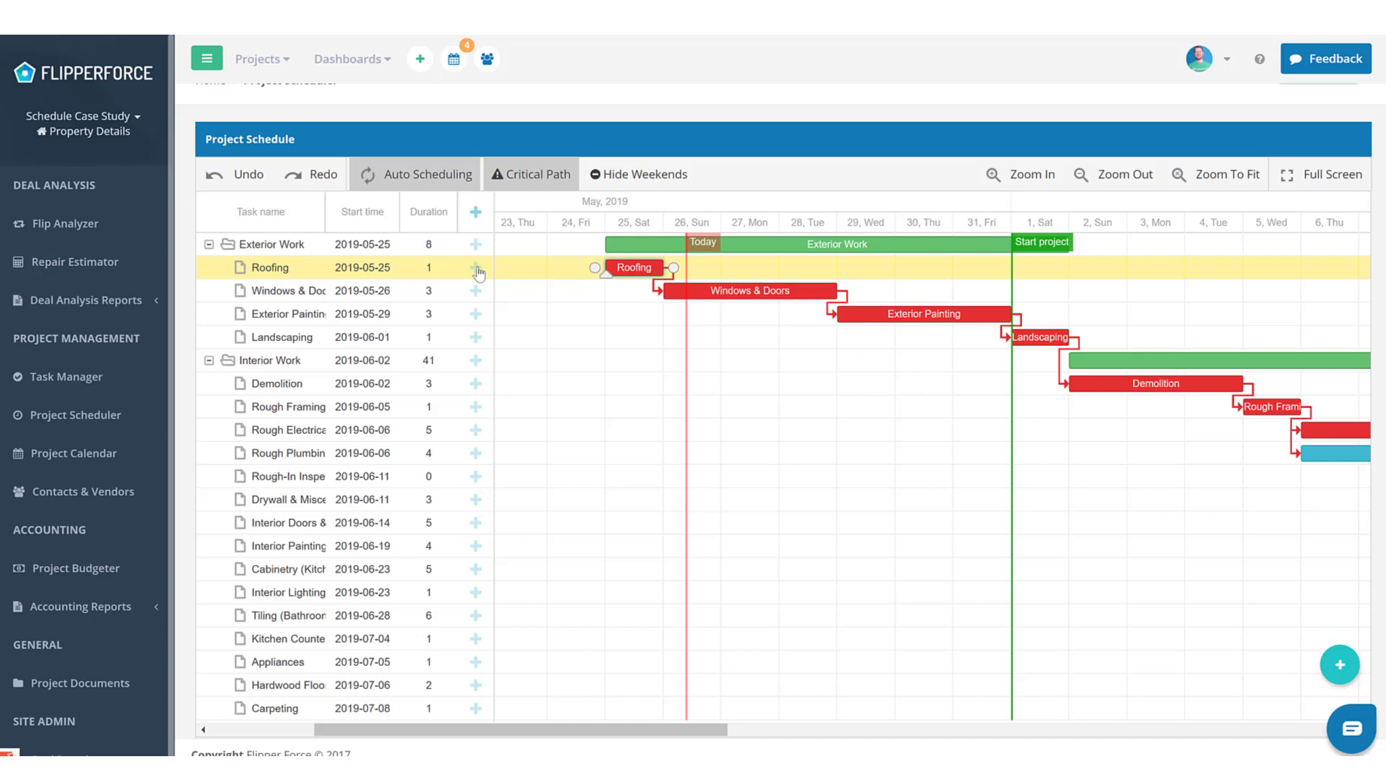
click(426, 269)
click(677, 384)
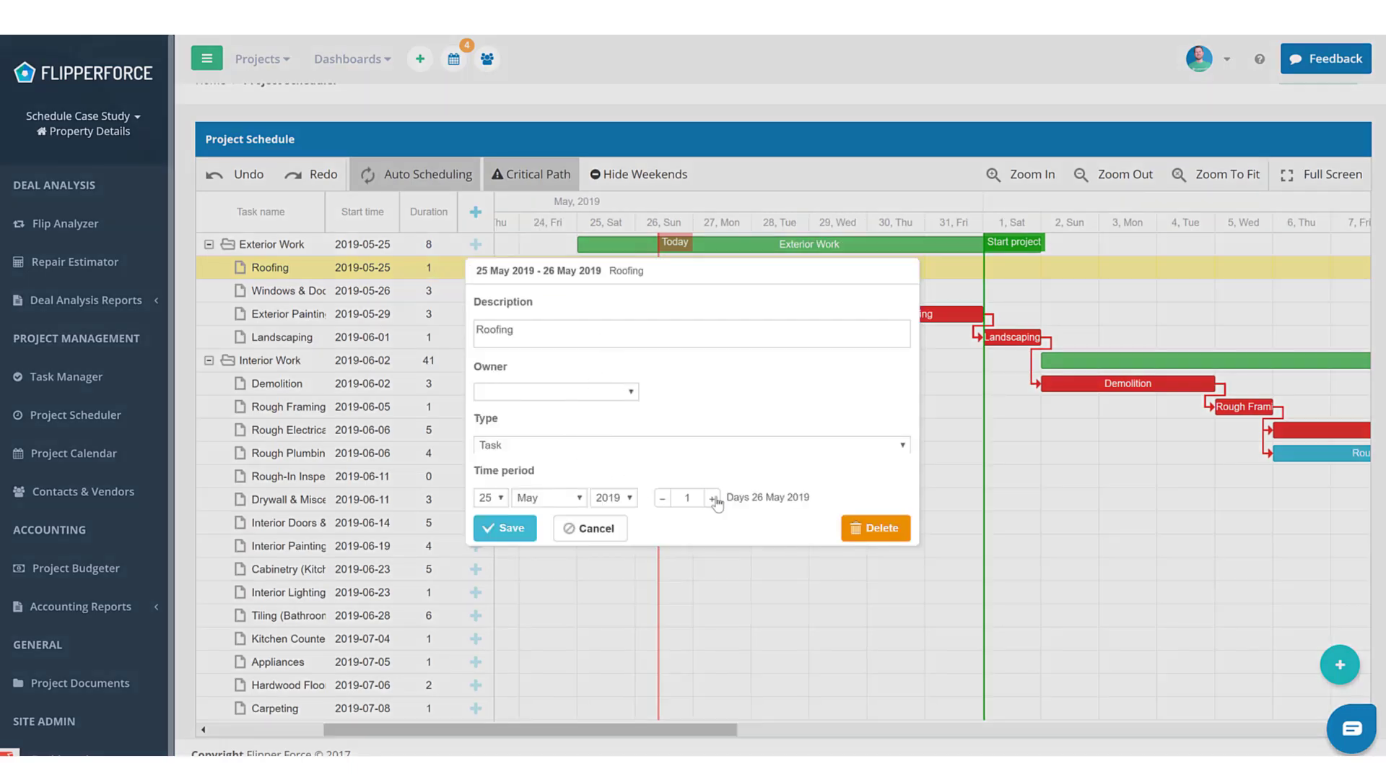
click(523, 532)
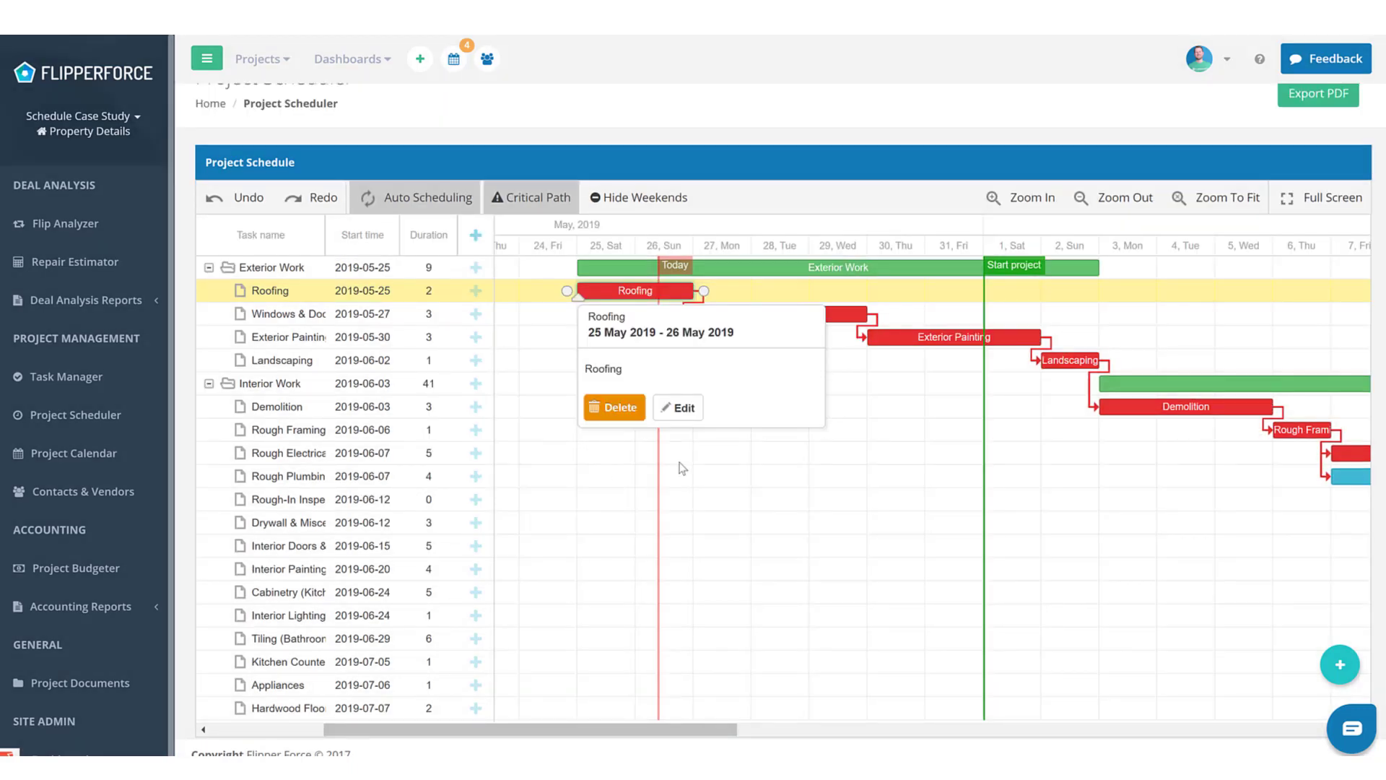
click(904, 515)
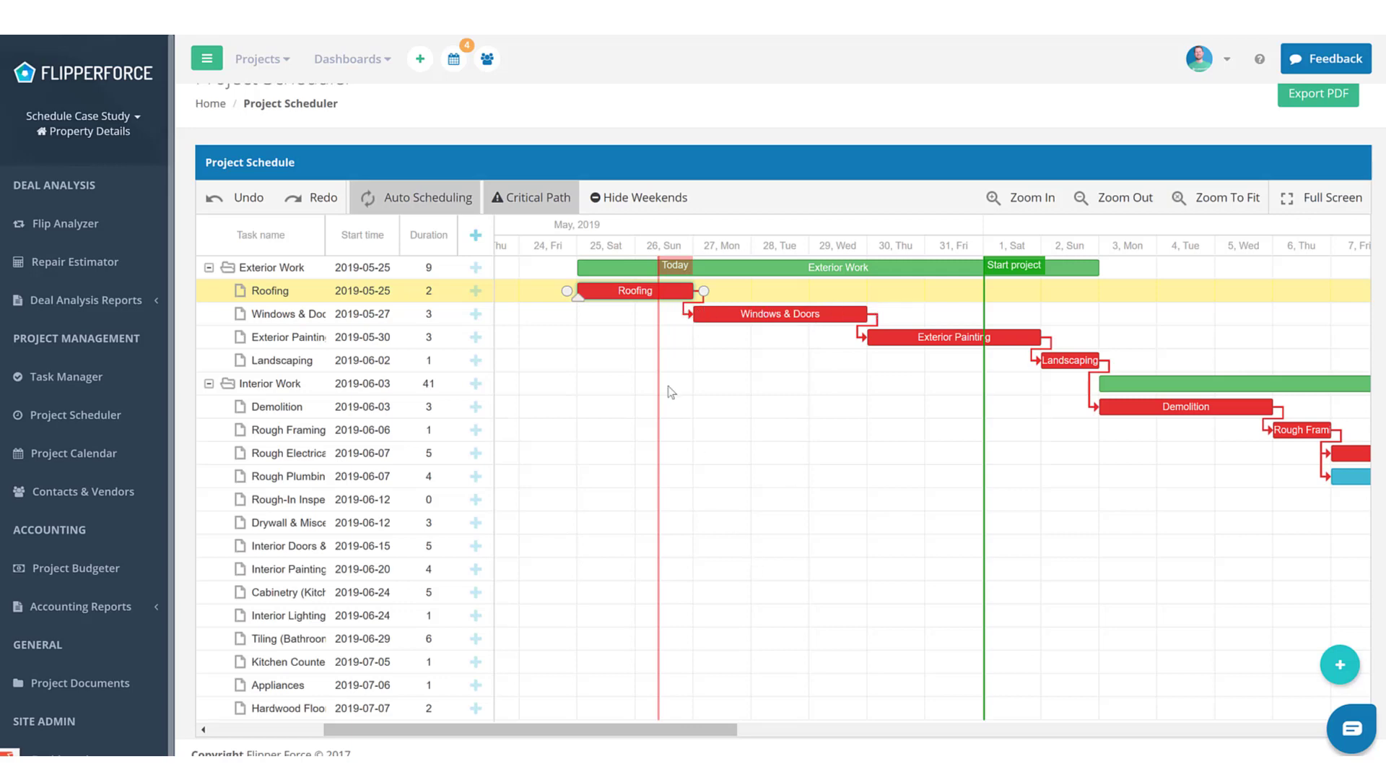
drag(670, 730, 1321, 750)
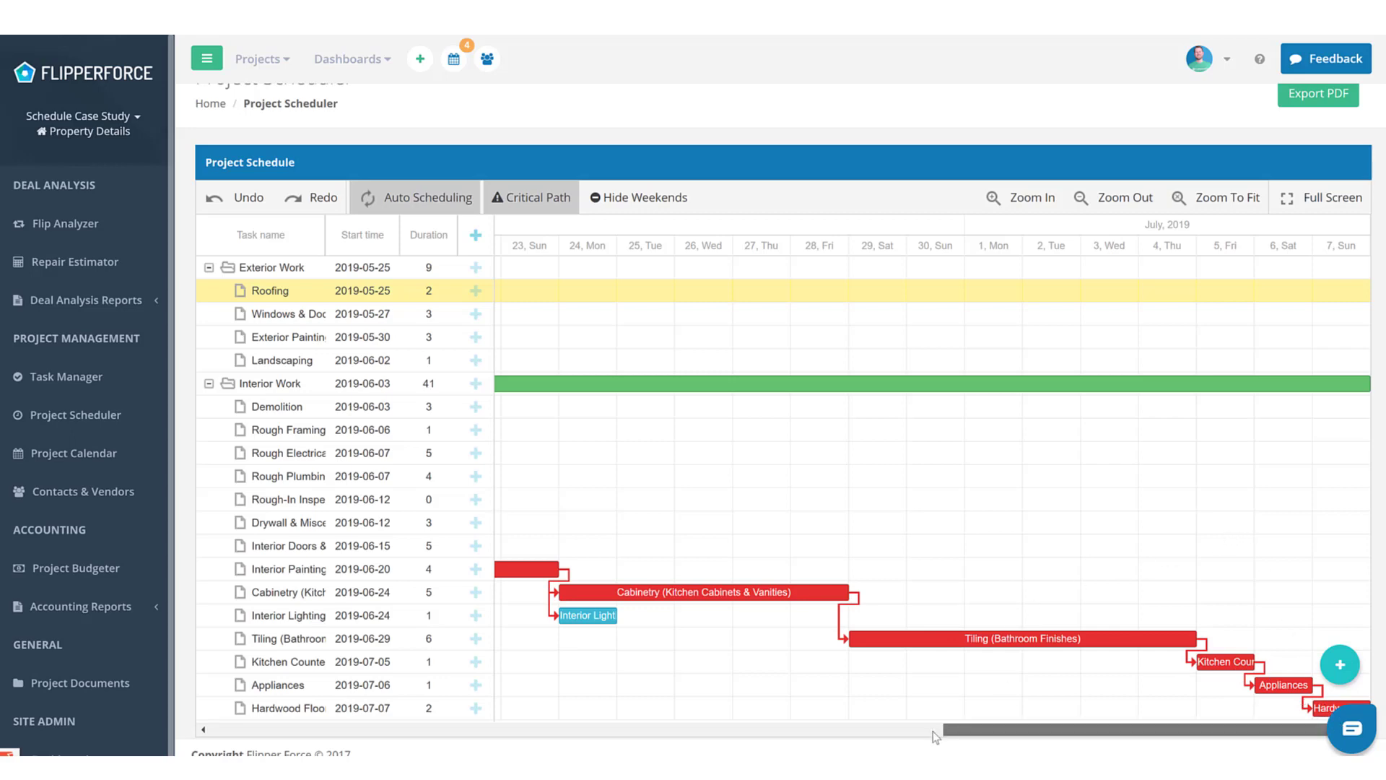
drag(1007, 731, 238, 714)
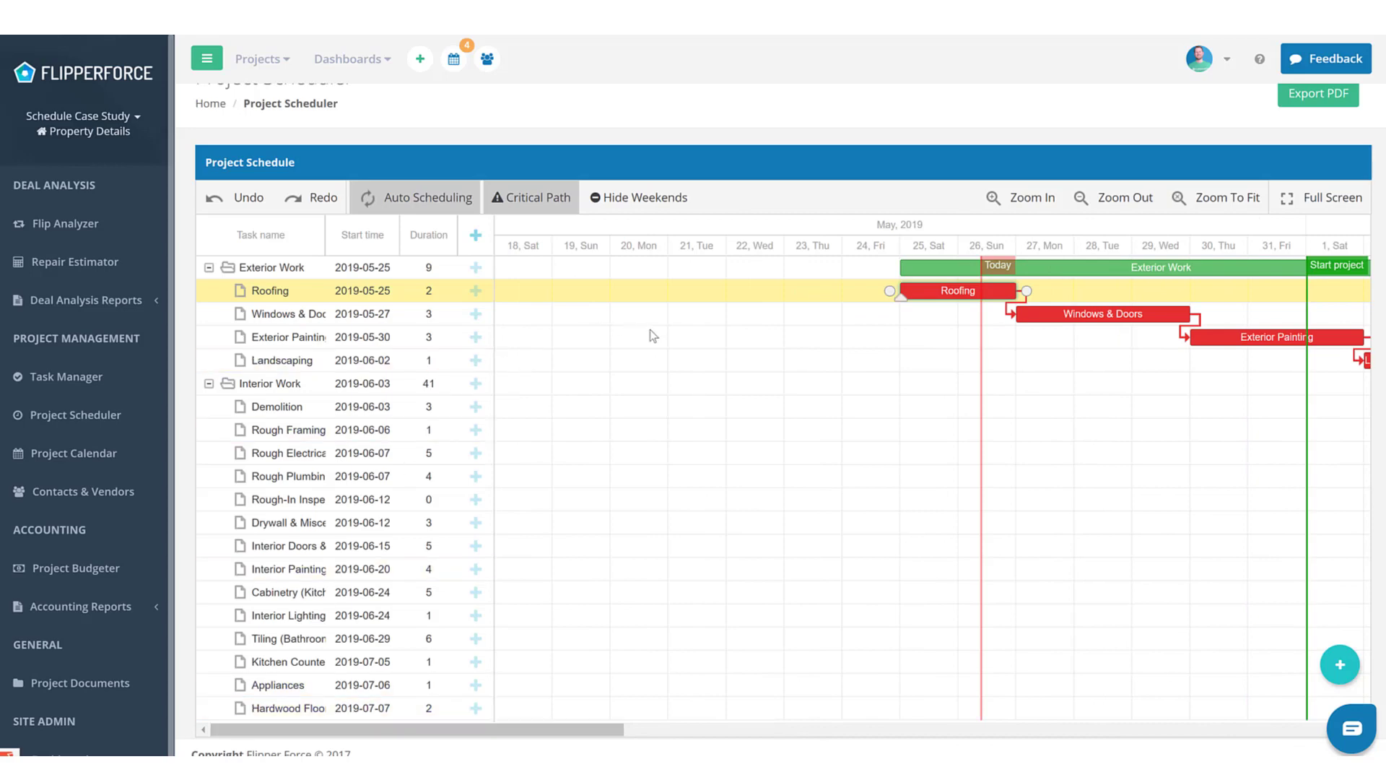
scroll(789, 371, up, 1)
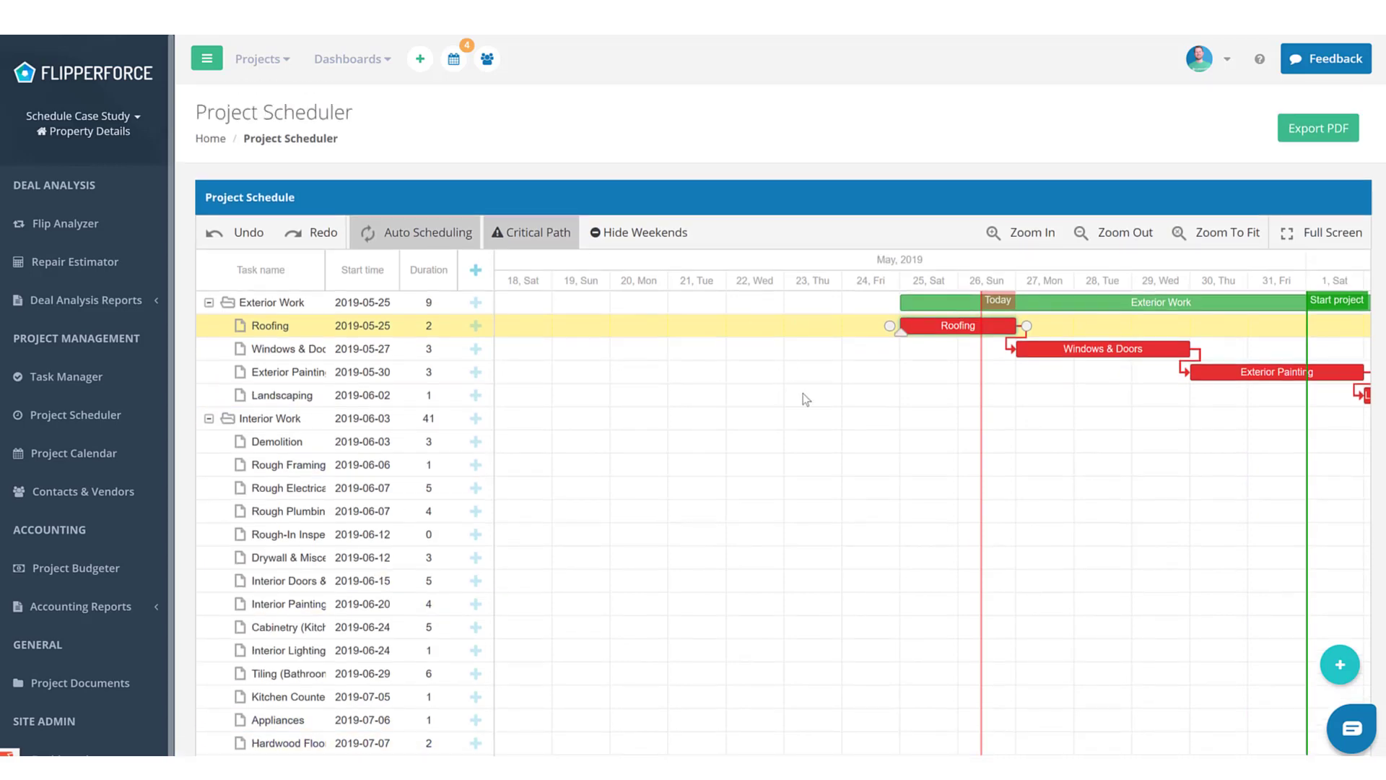